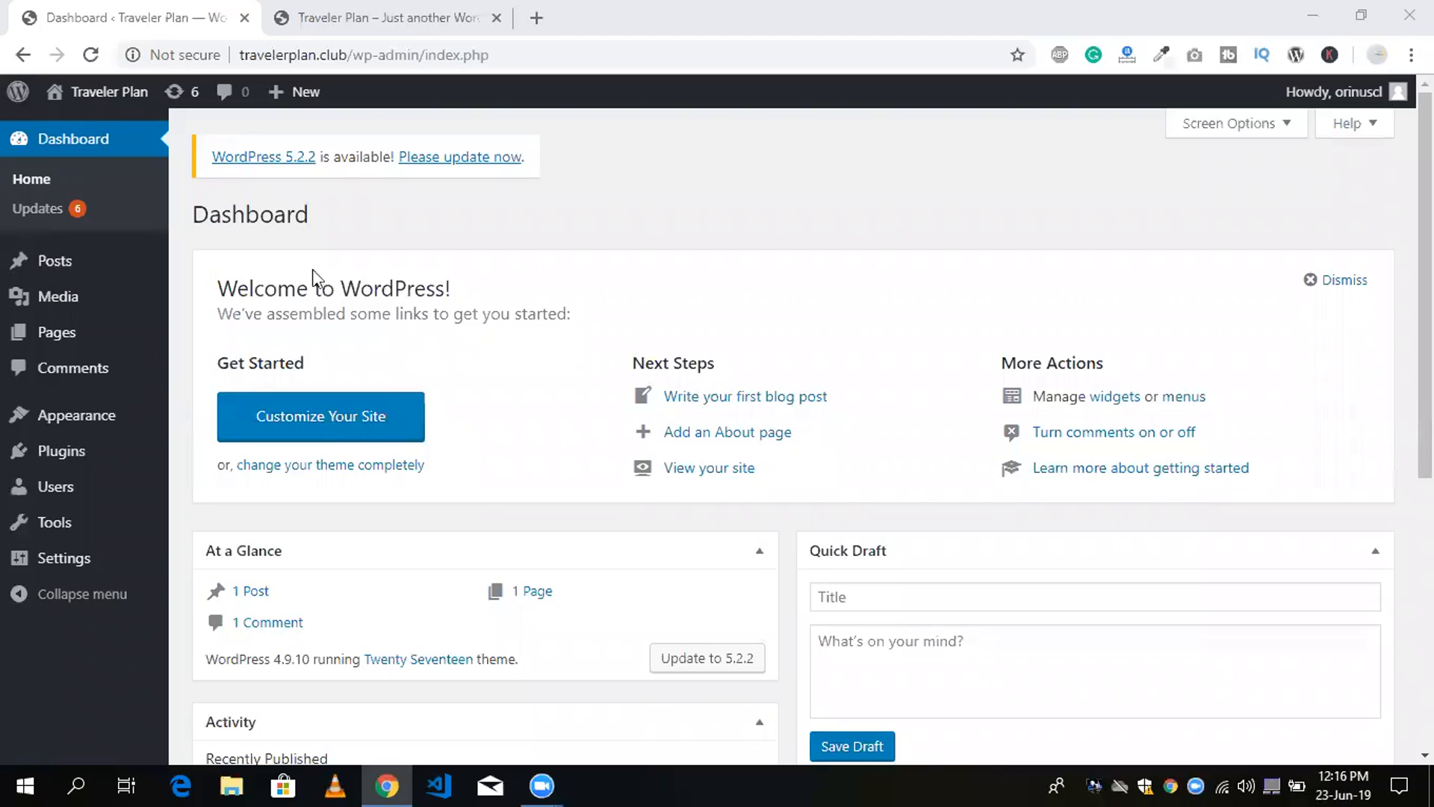
Open the page for adding new plugins to the site.
mouse_move(36, 467)
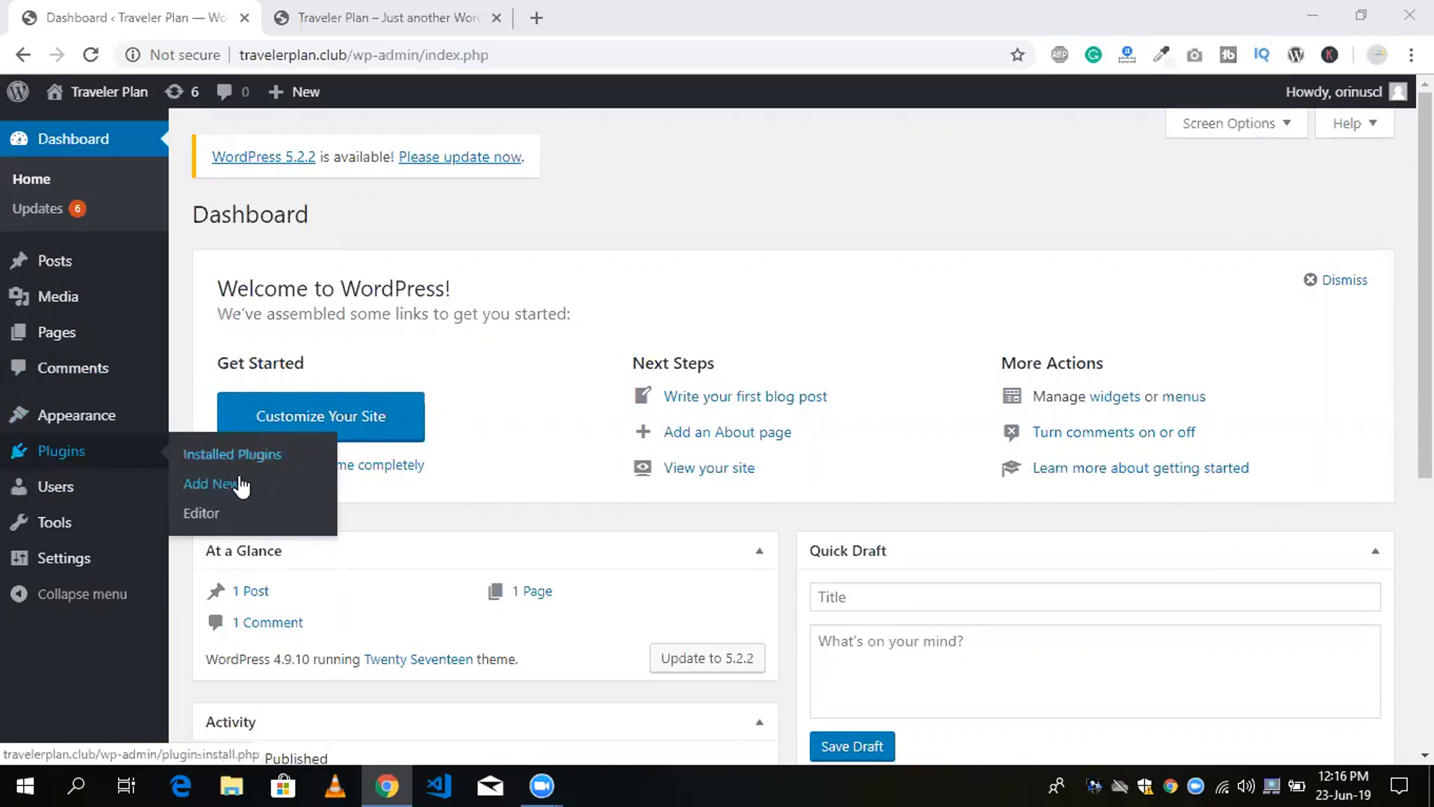
click(226, 490)
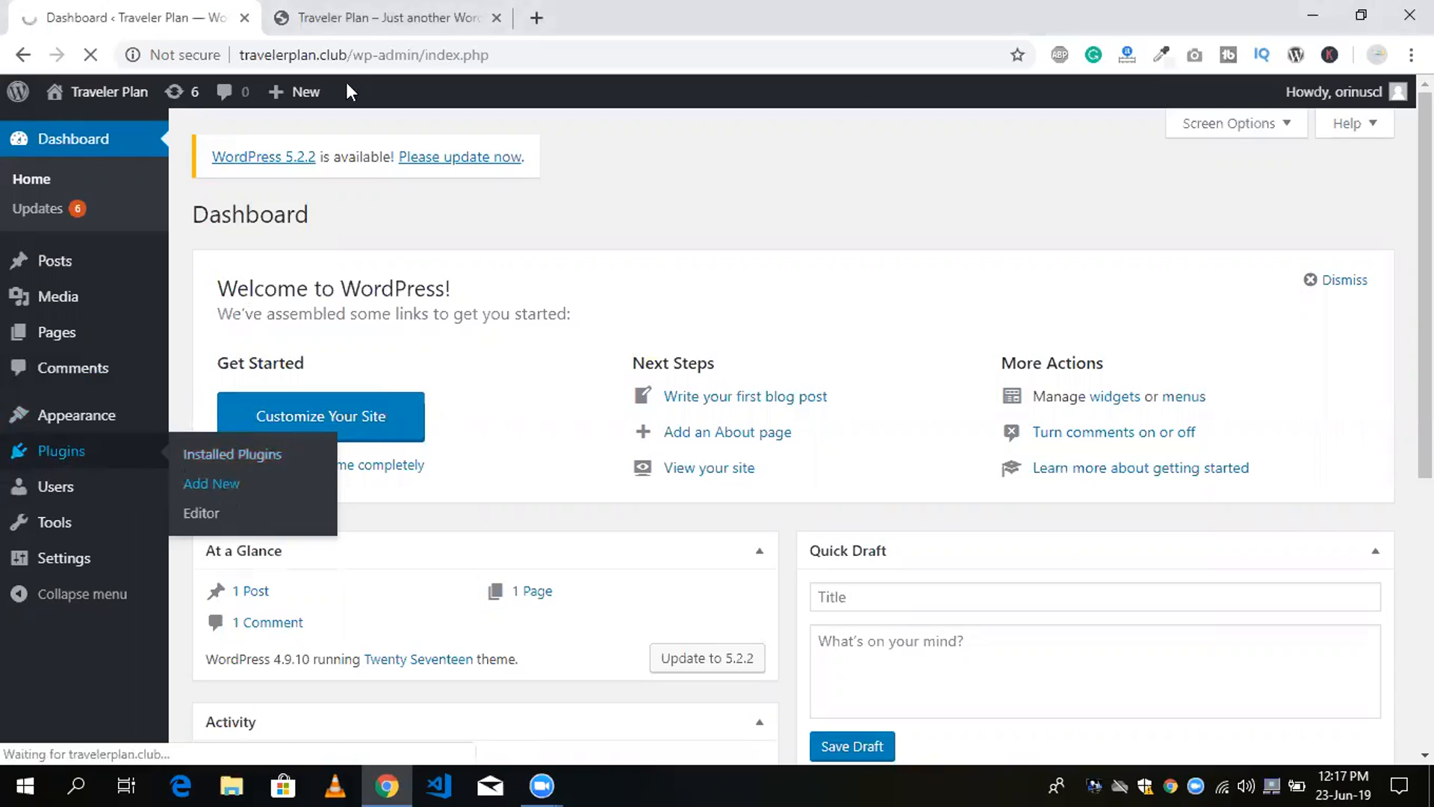
click(321, 11)
click(111, 9)
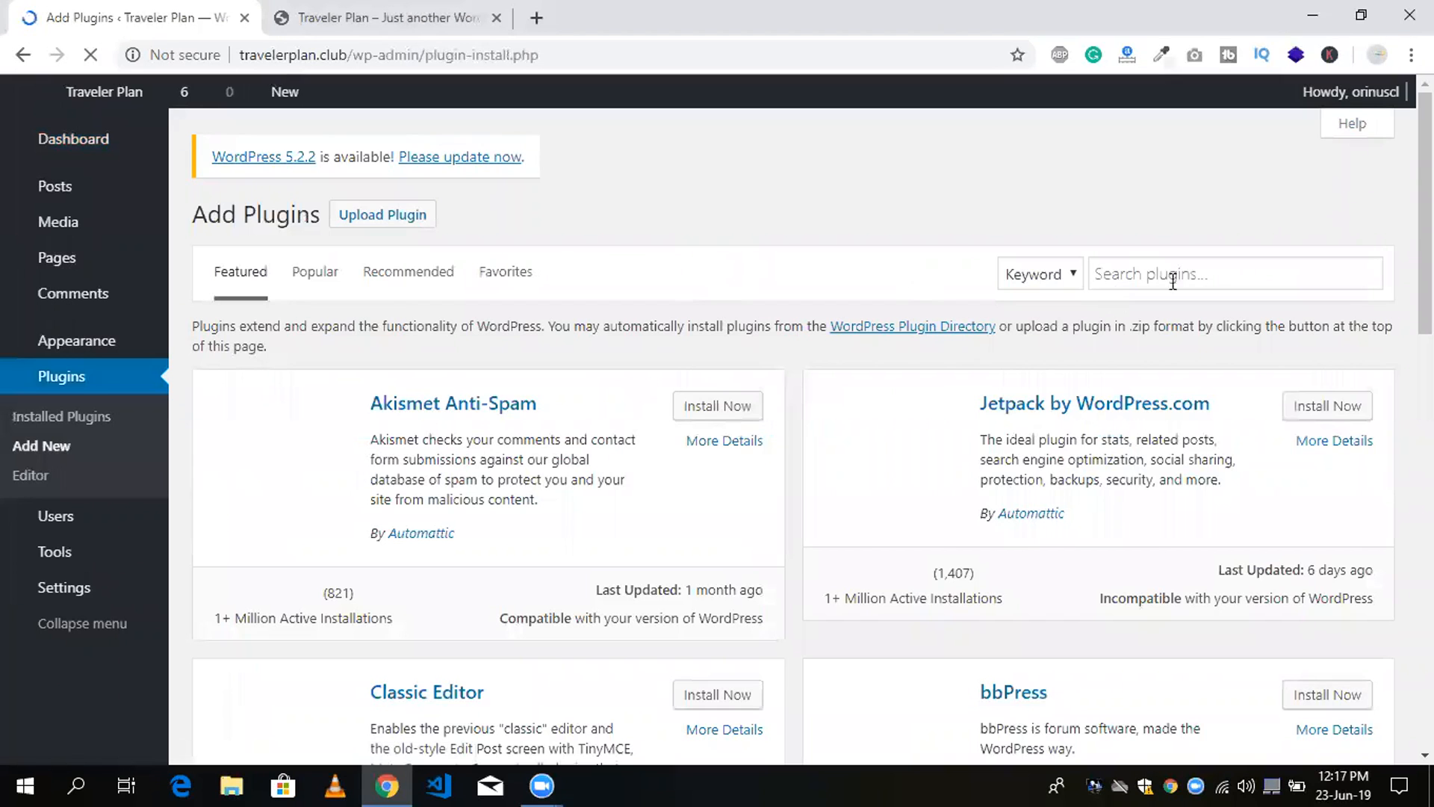
Search the plugins for "elementor", then install and activate Elementor Page Builder.
click(1203, 273)
text(el)
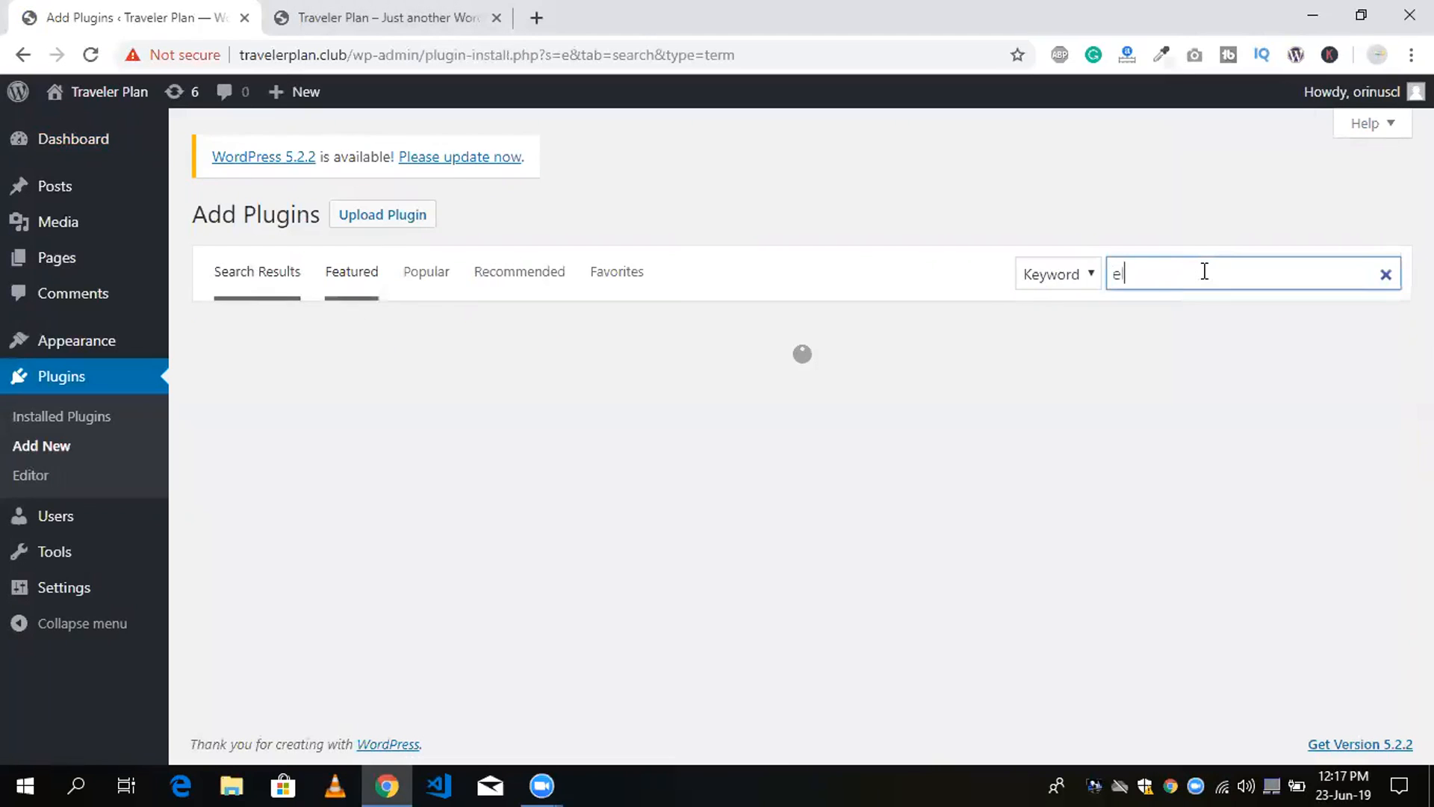
text(emen)
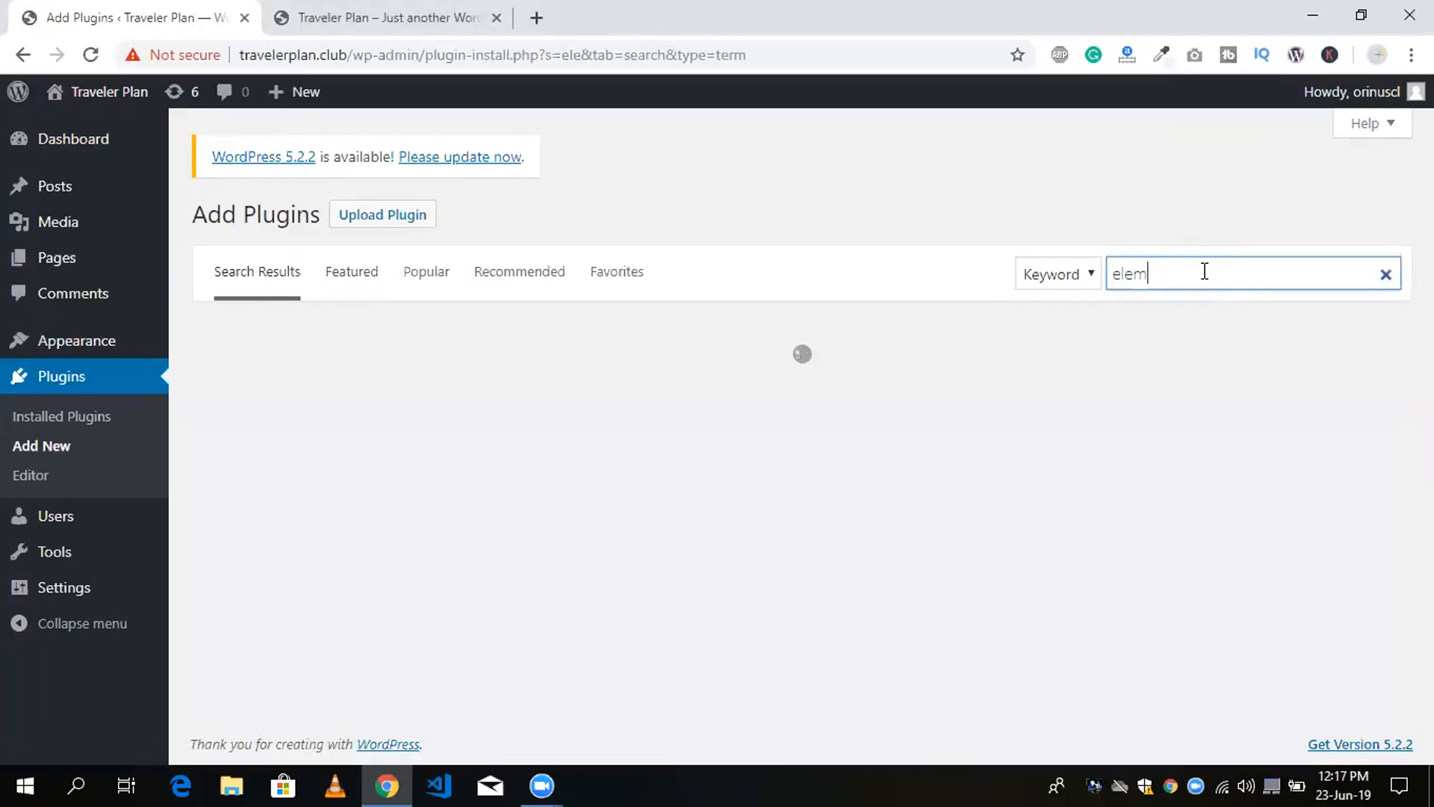
text(tor)
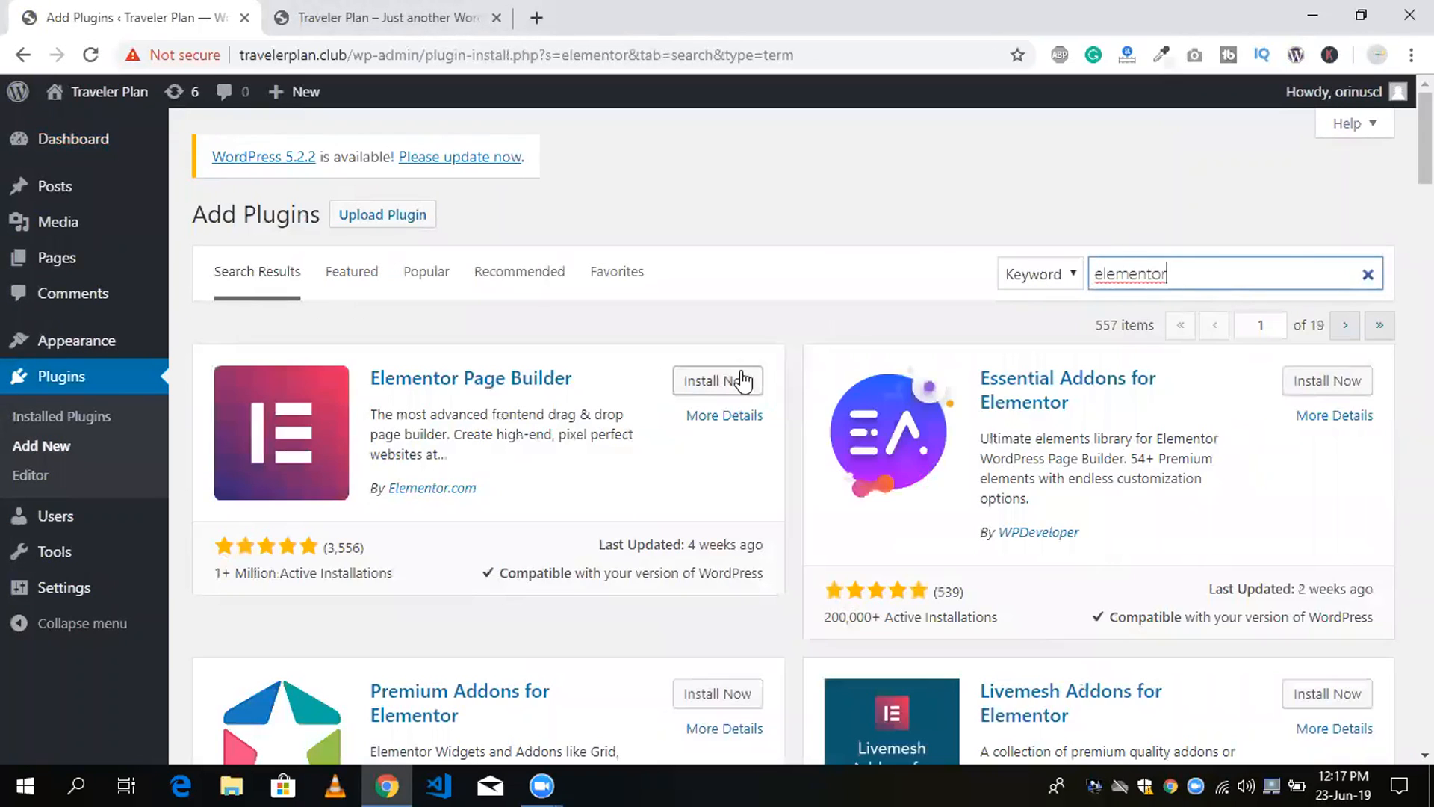
click(709, 387)
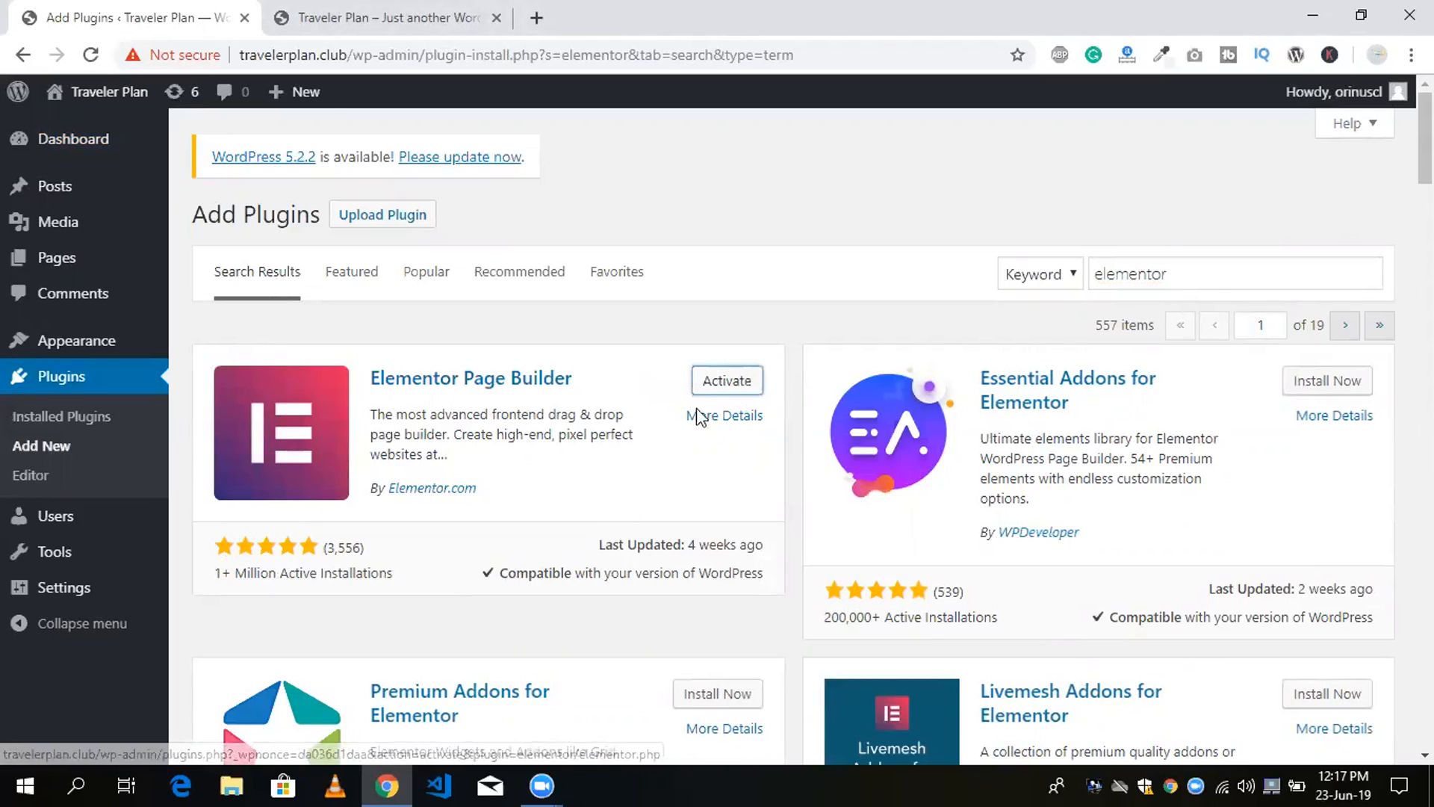
click(722, 384)
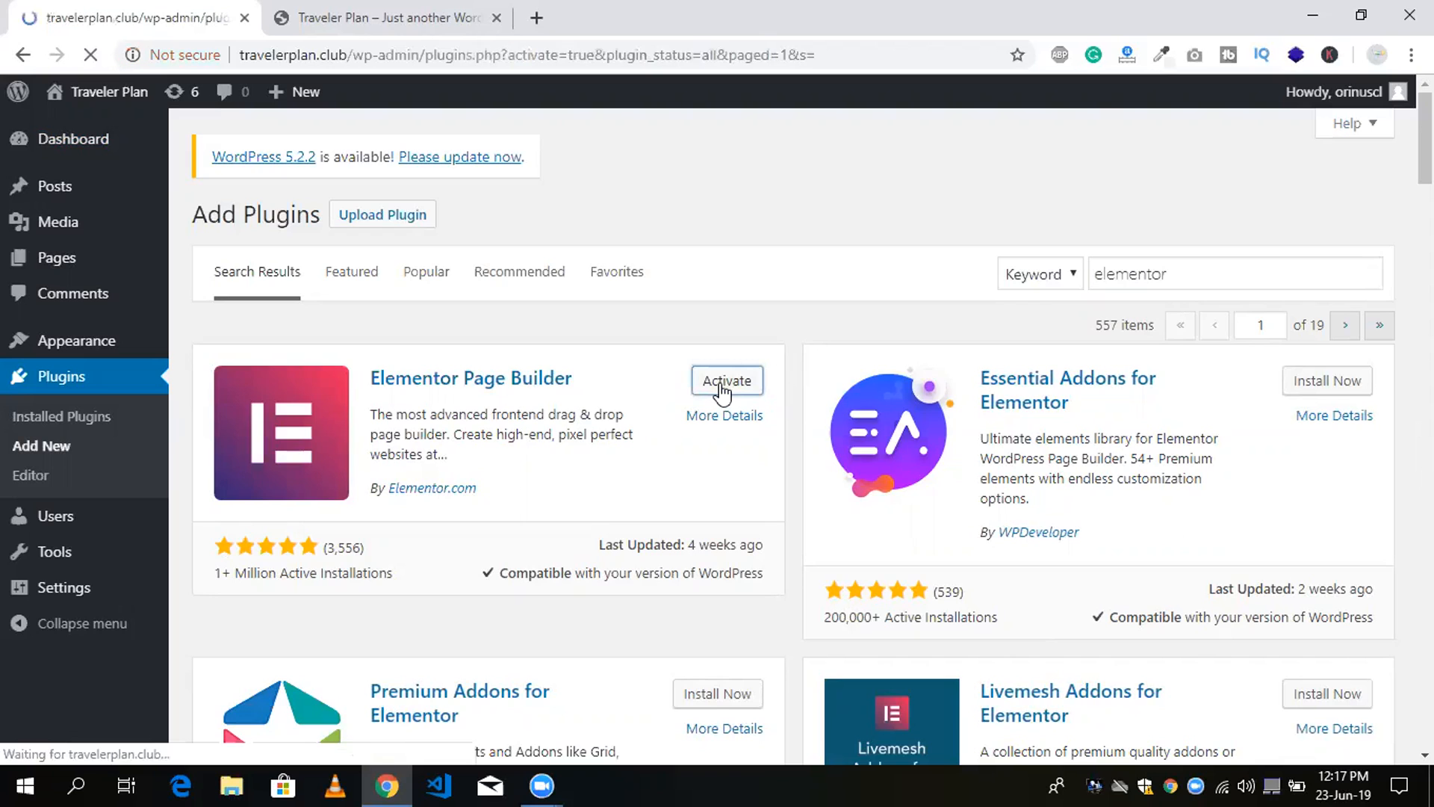
Look over the Traveler Plan home page from header to posts and return to the plugins screen.
click(390, 15)
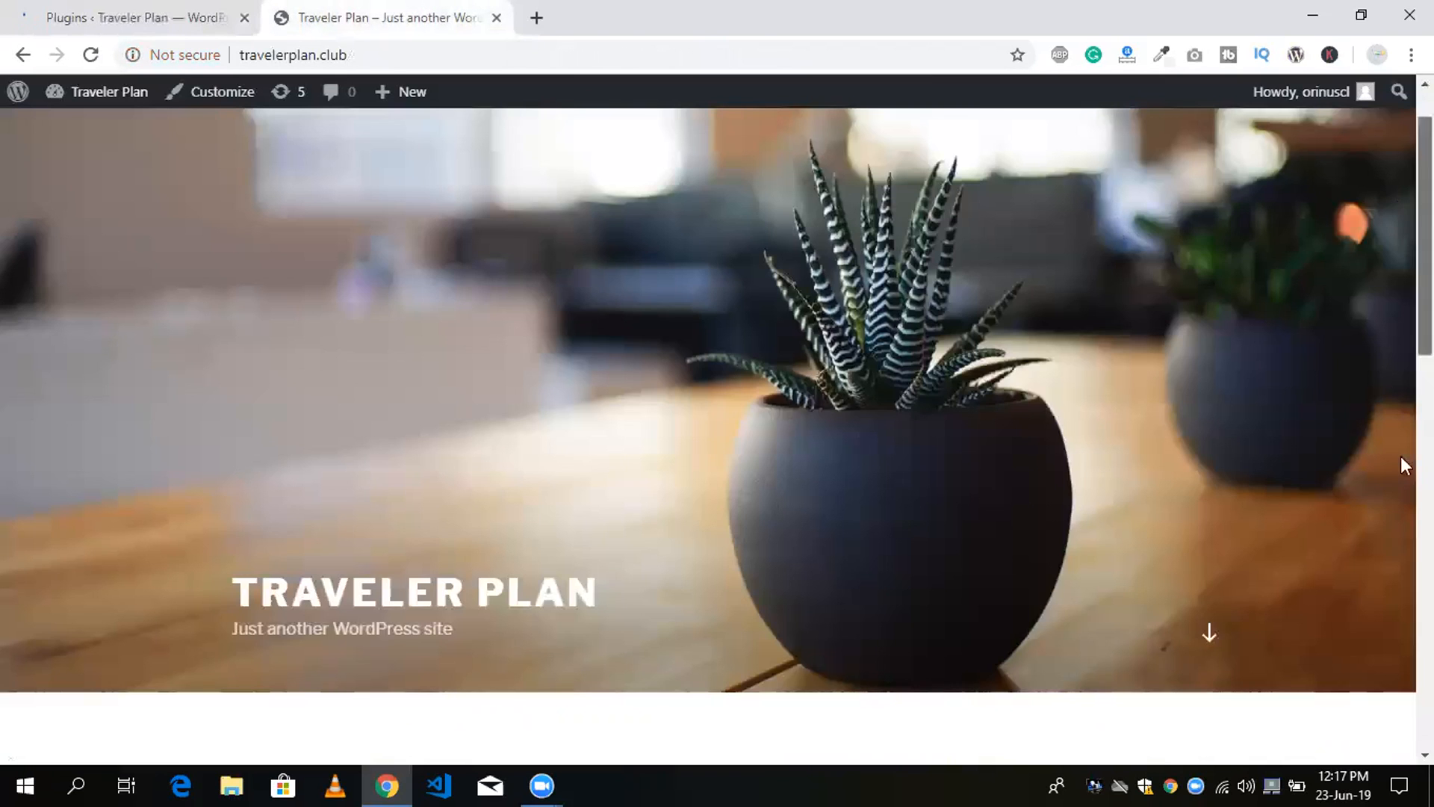
scroll(1402, 463, down, 15)
scroll(1399, 311, up, 15)
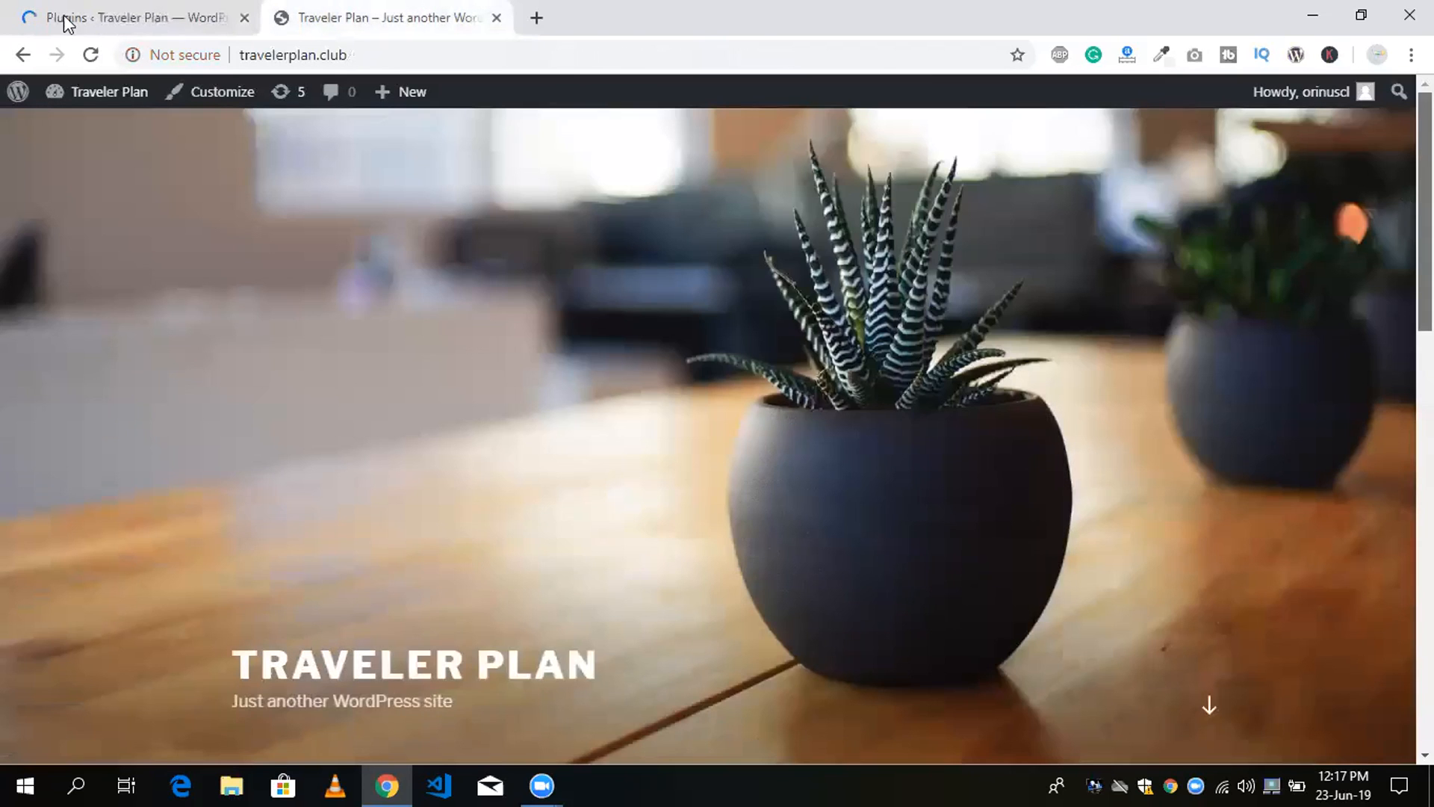
scroll(1403, 598, down, 10)
scroll(1405, 614, up, 10)
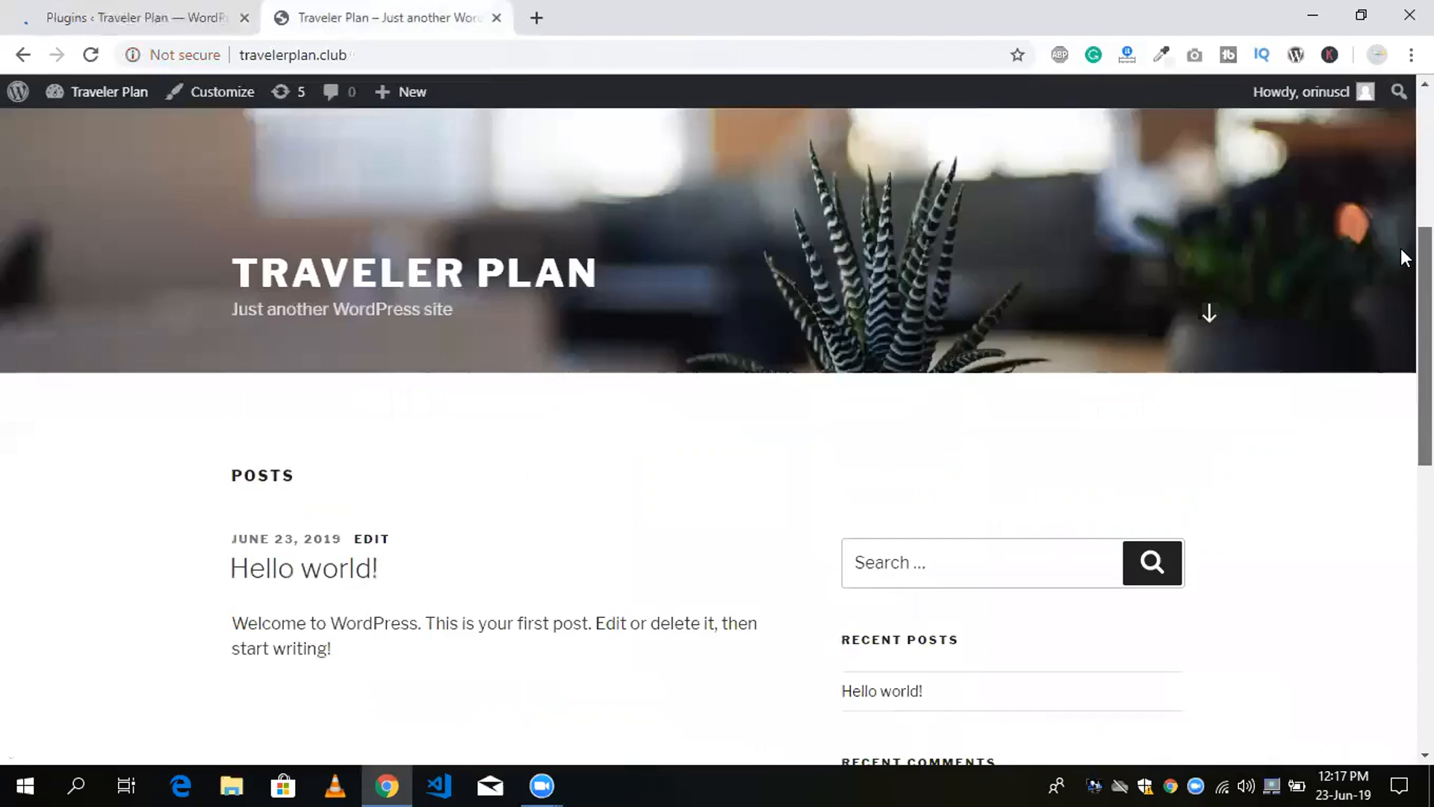
click(53, 9)
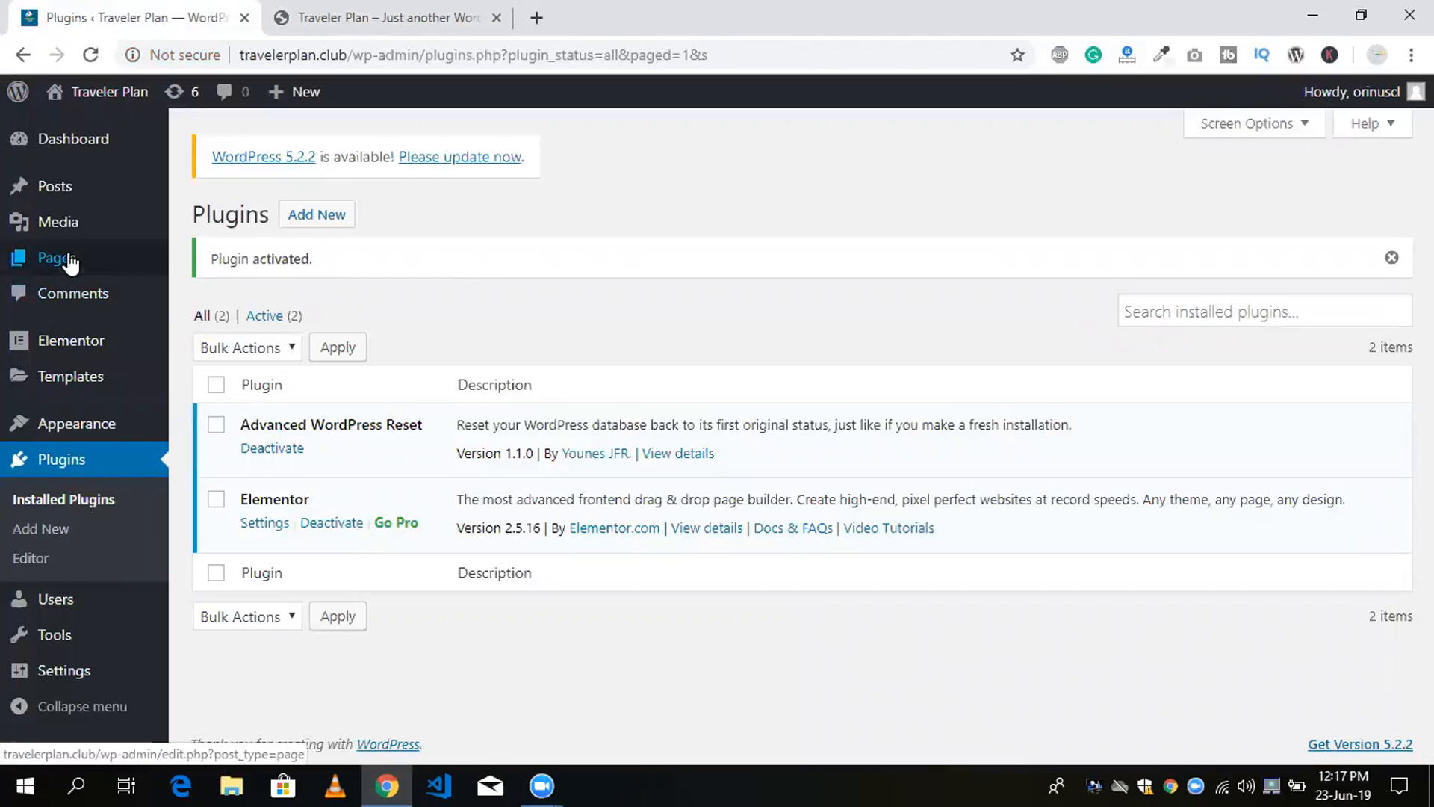
Create a new page titled "Elementor" and publish it.
mouse_move(60, 268)
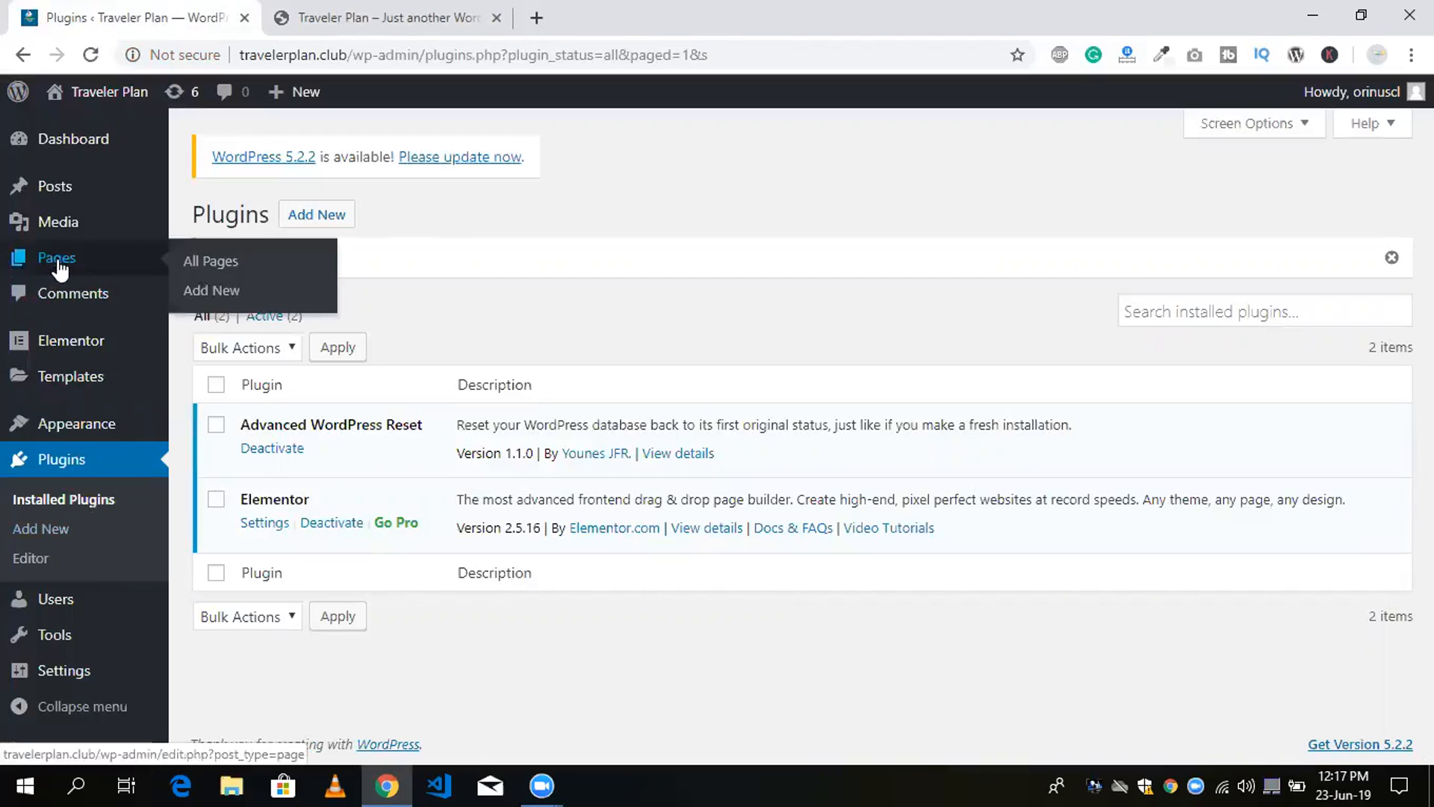
click(225, 292)
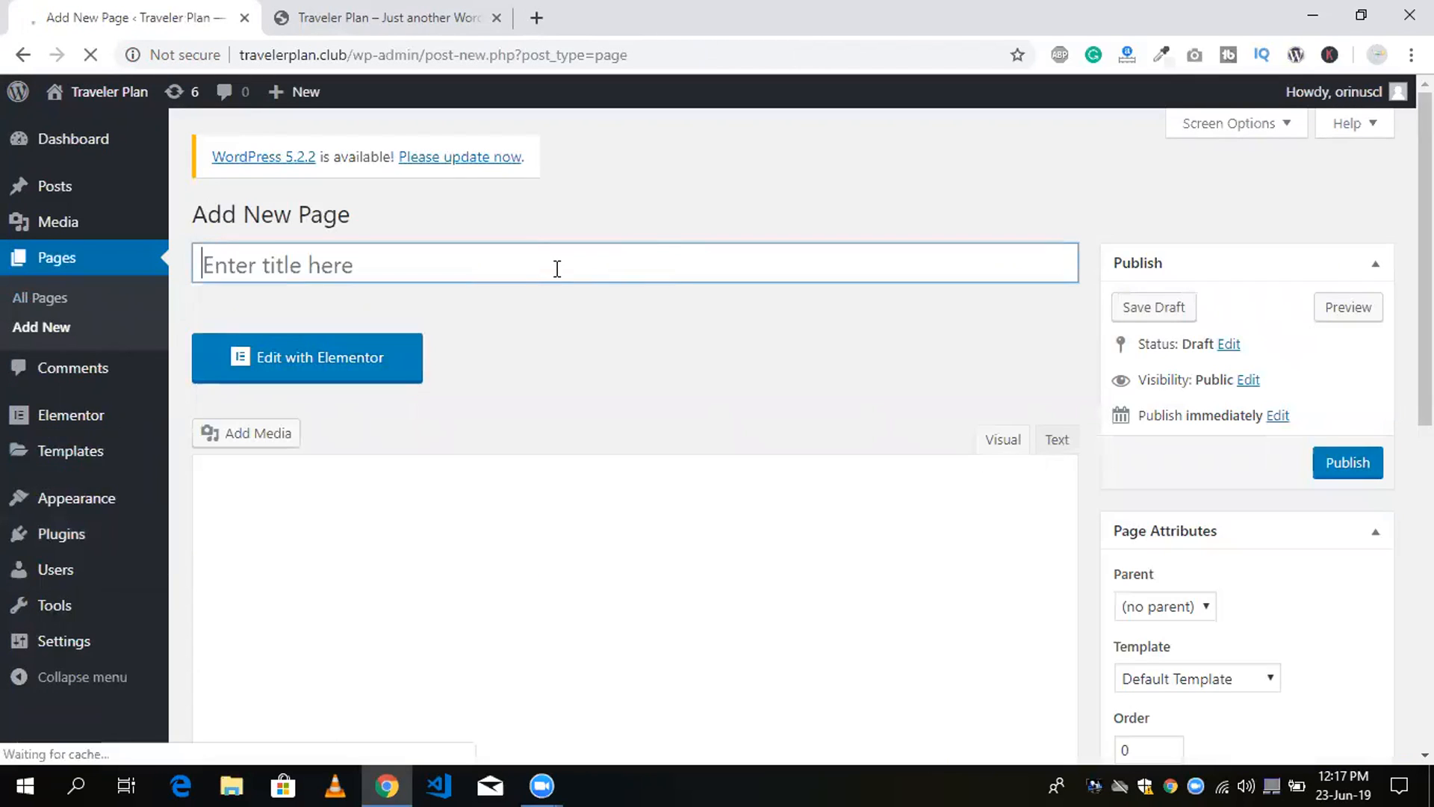
text(El)
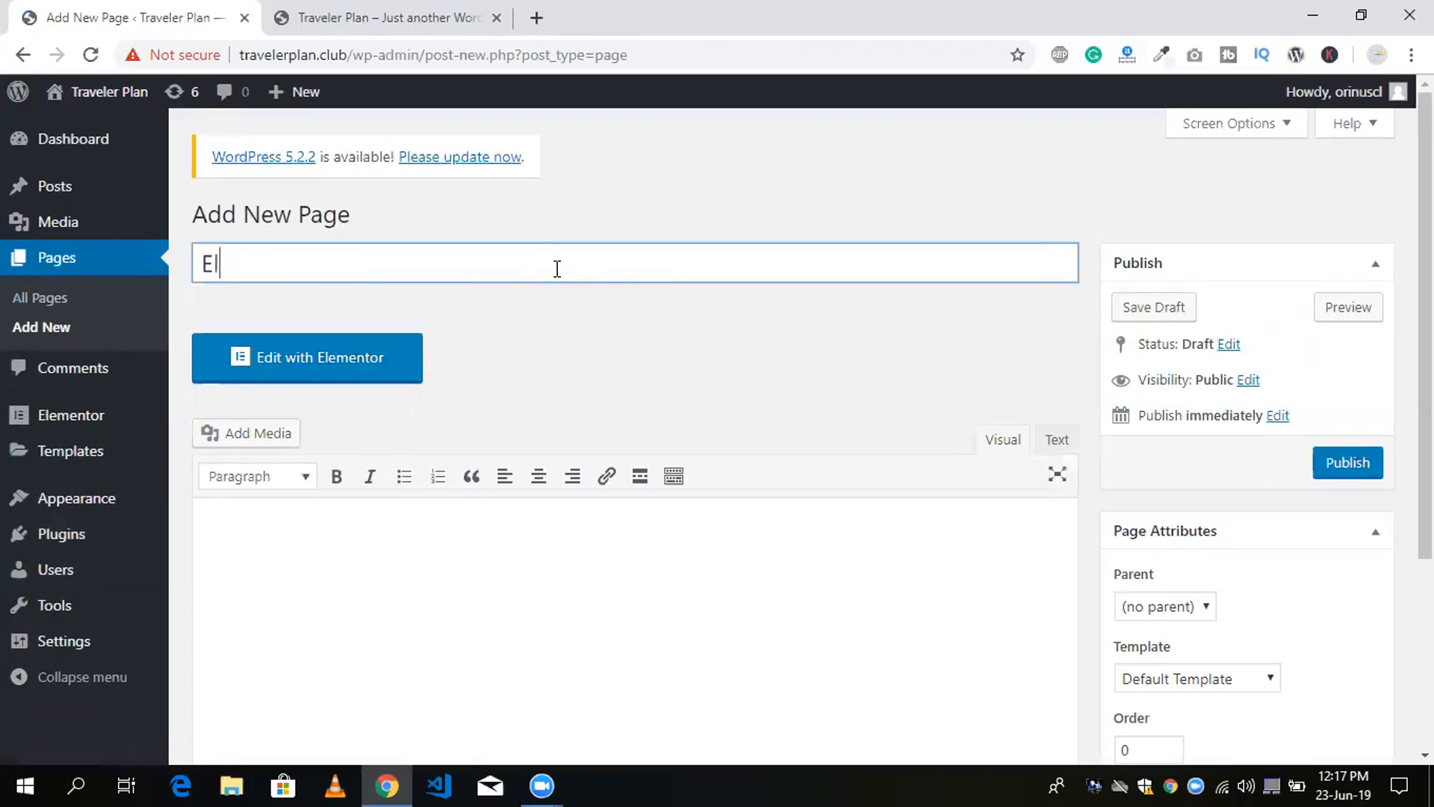
text(ementor)
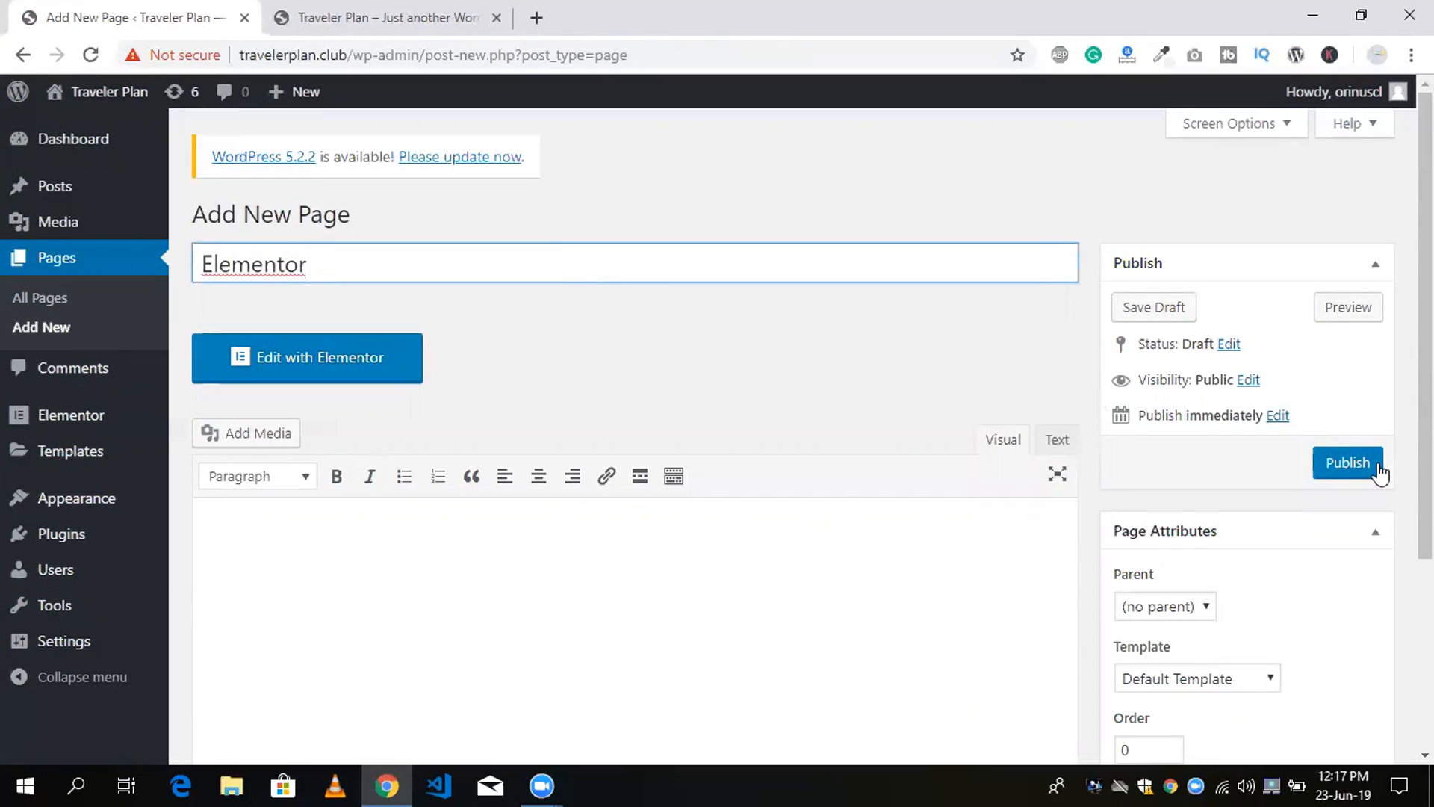
click(1348, 466)
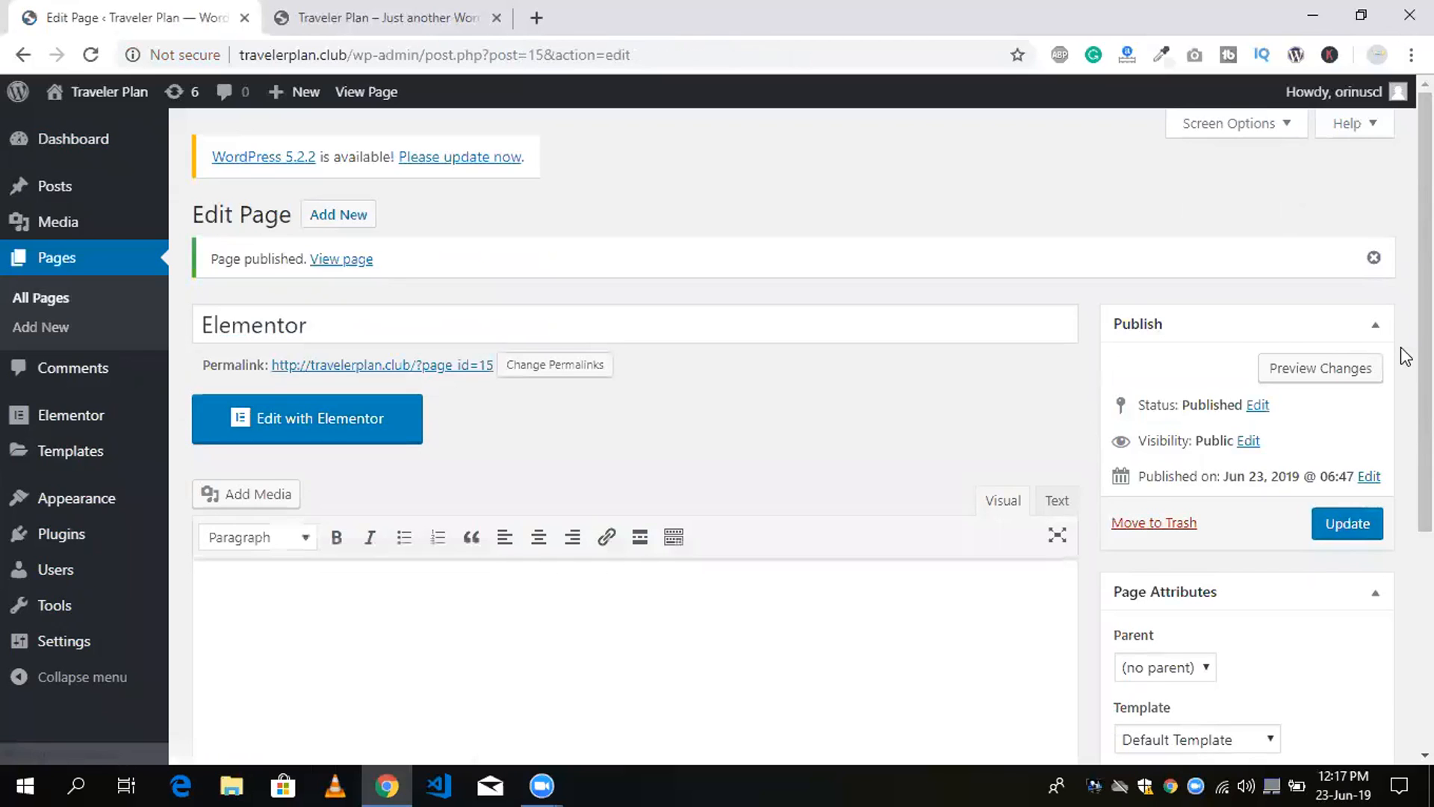
Open the published page in the Elementor editor and save it with the page layout Elementor Full Width.
scroll(1403, 388, down, 2)
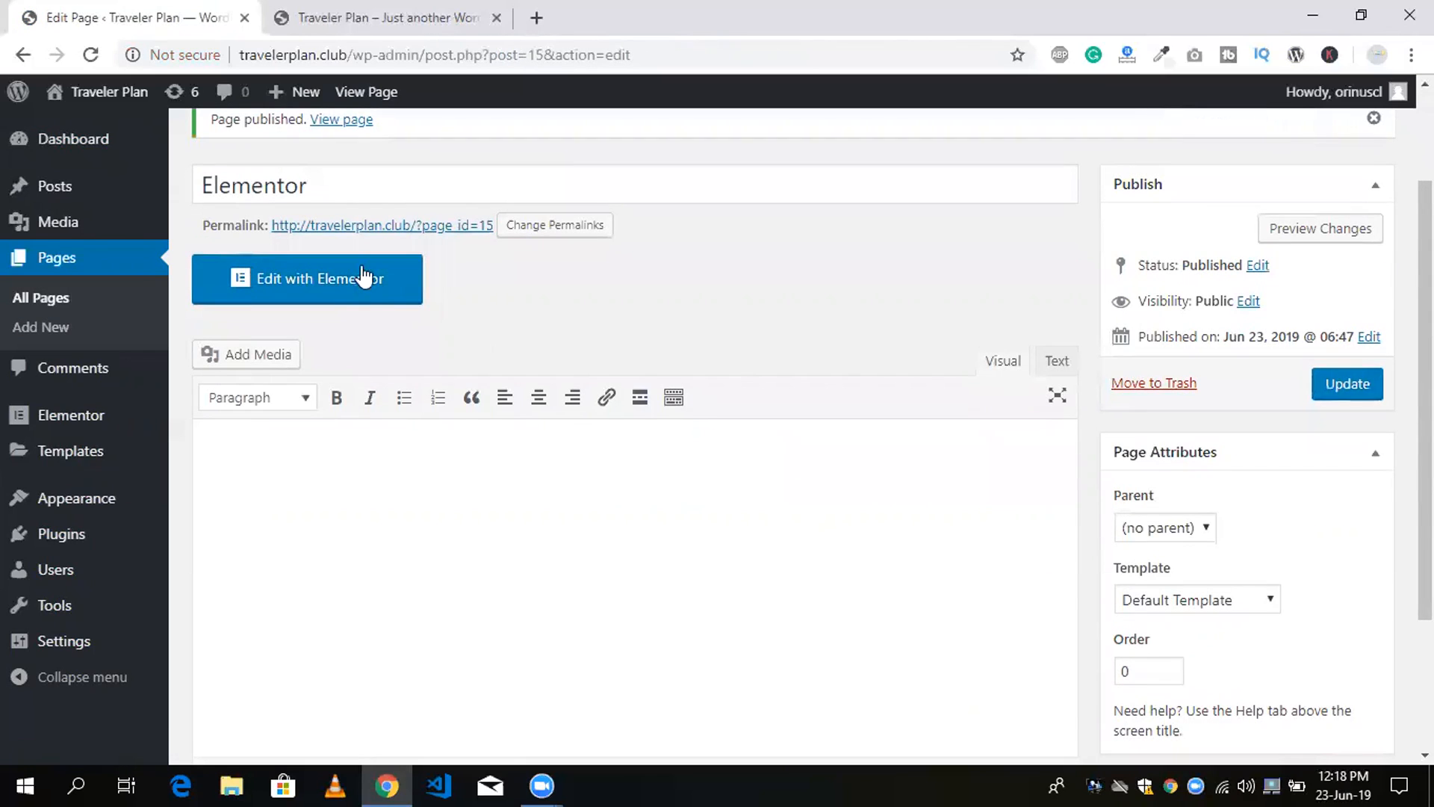
click(249, 296)
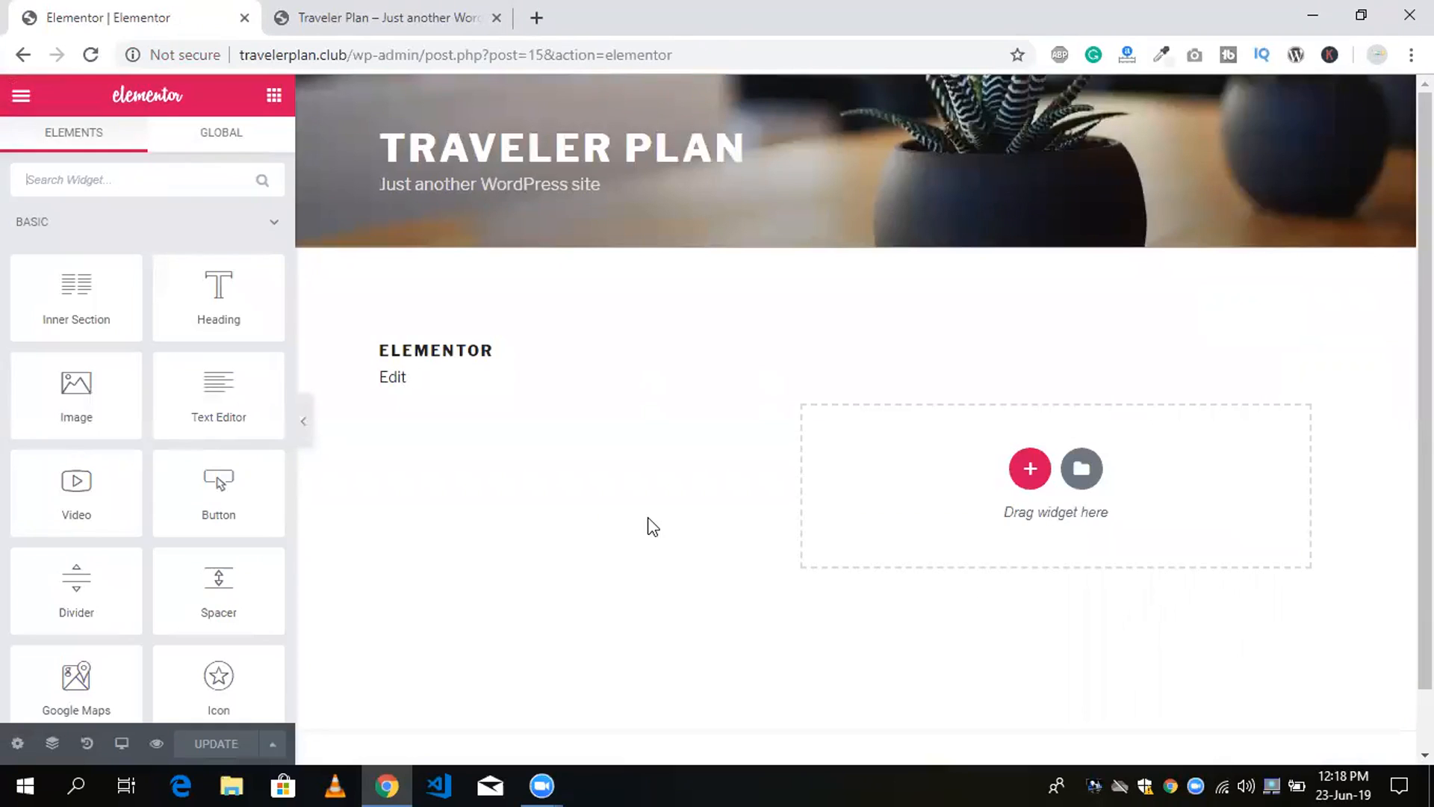
click(17, 743)
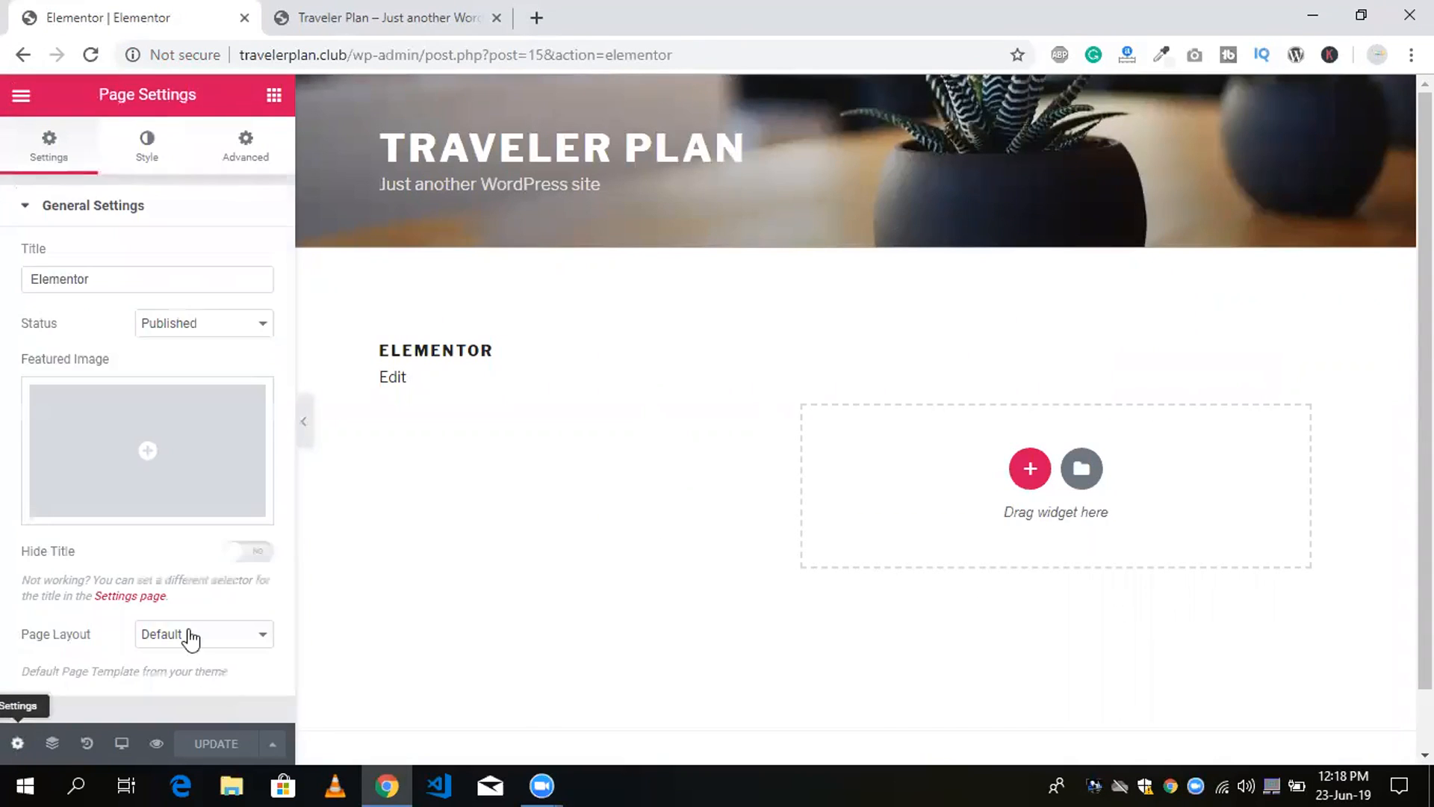
click(193, 639)
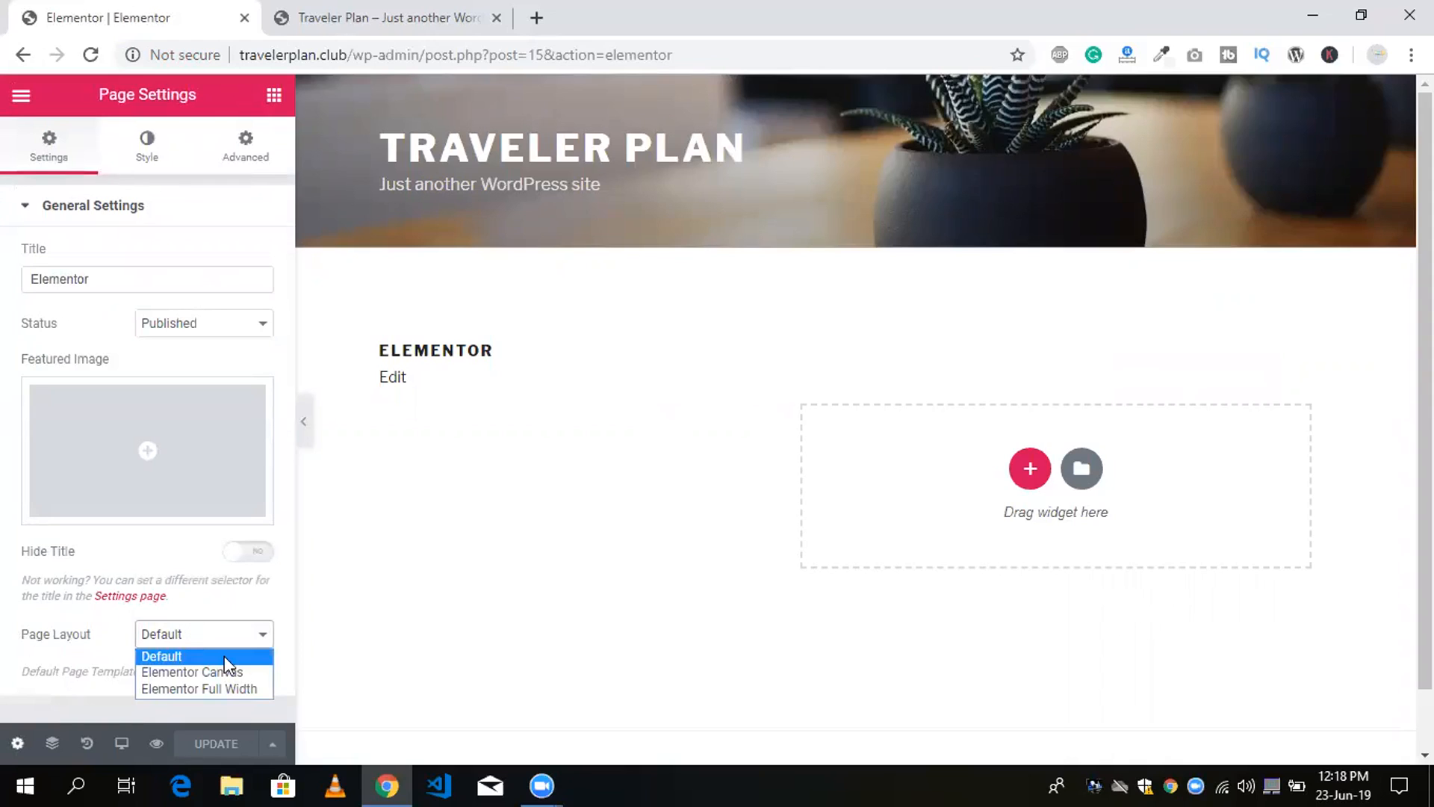
click(186, 692)
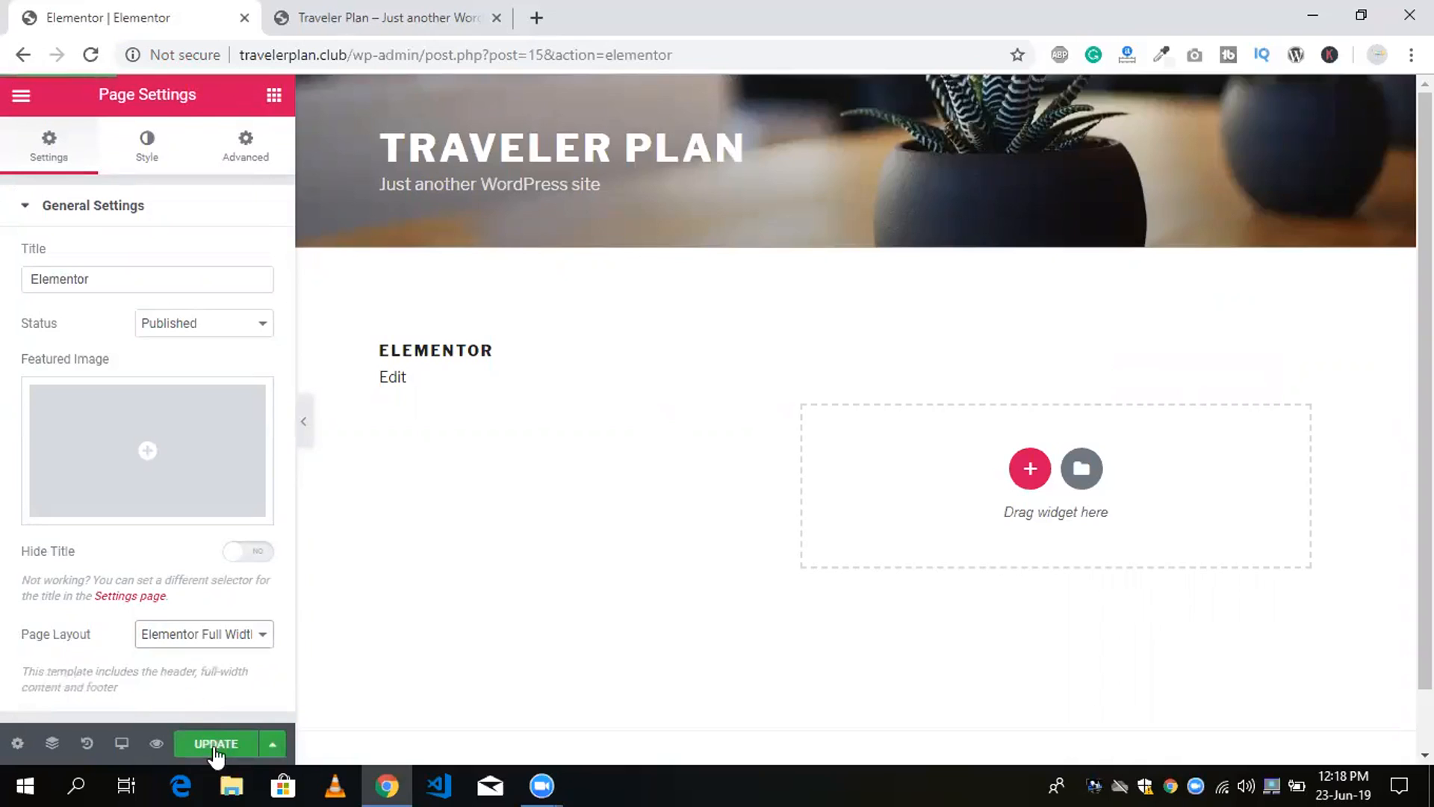
click(215, 753)
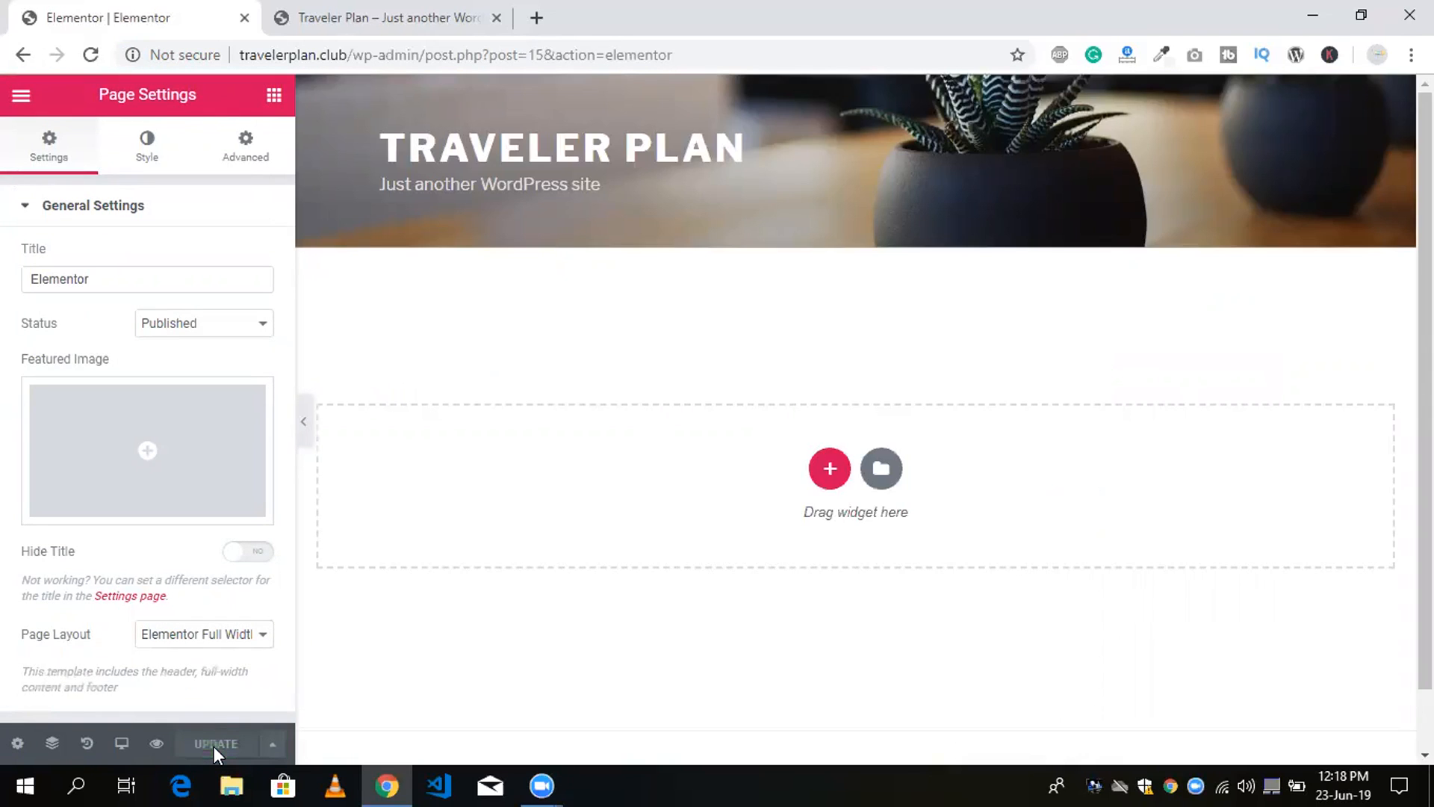
Add a new section with two equal columns to the page.
scroll(1401, 378, down, 2)
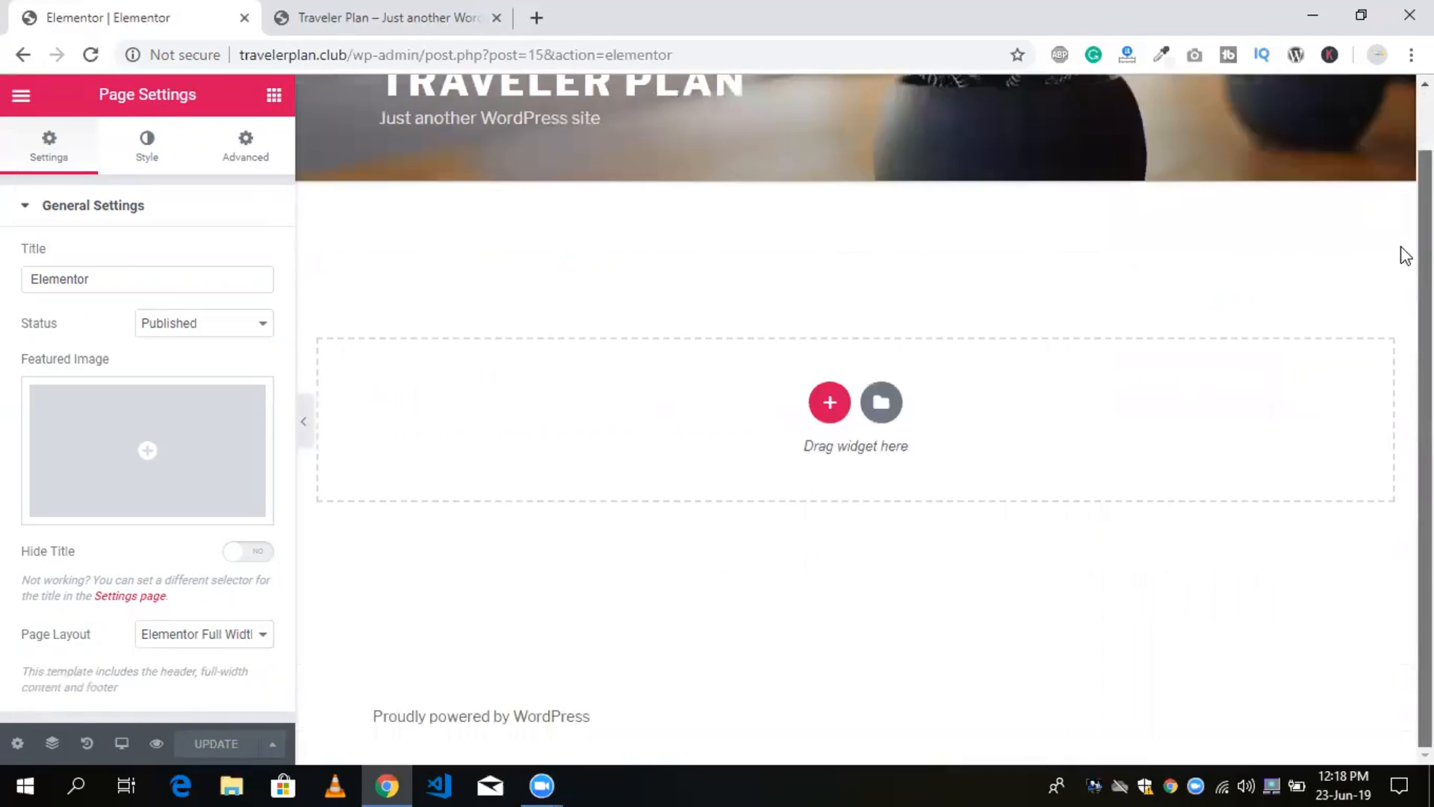
scroll(1406, 255, up, 2)
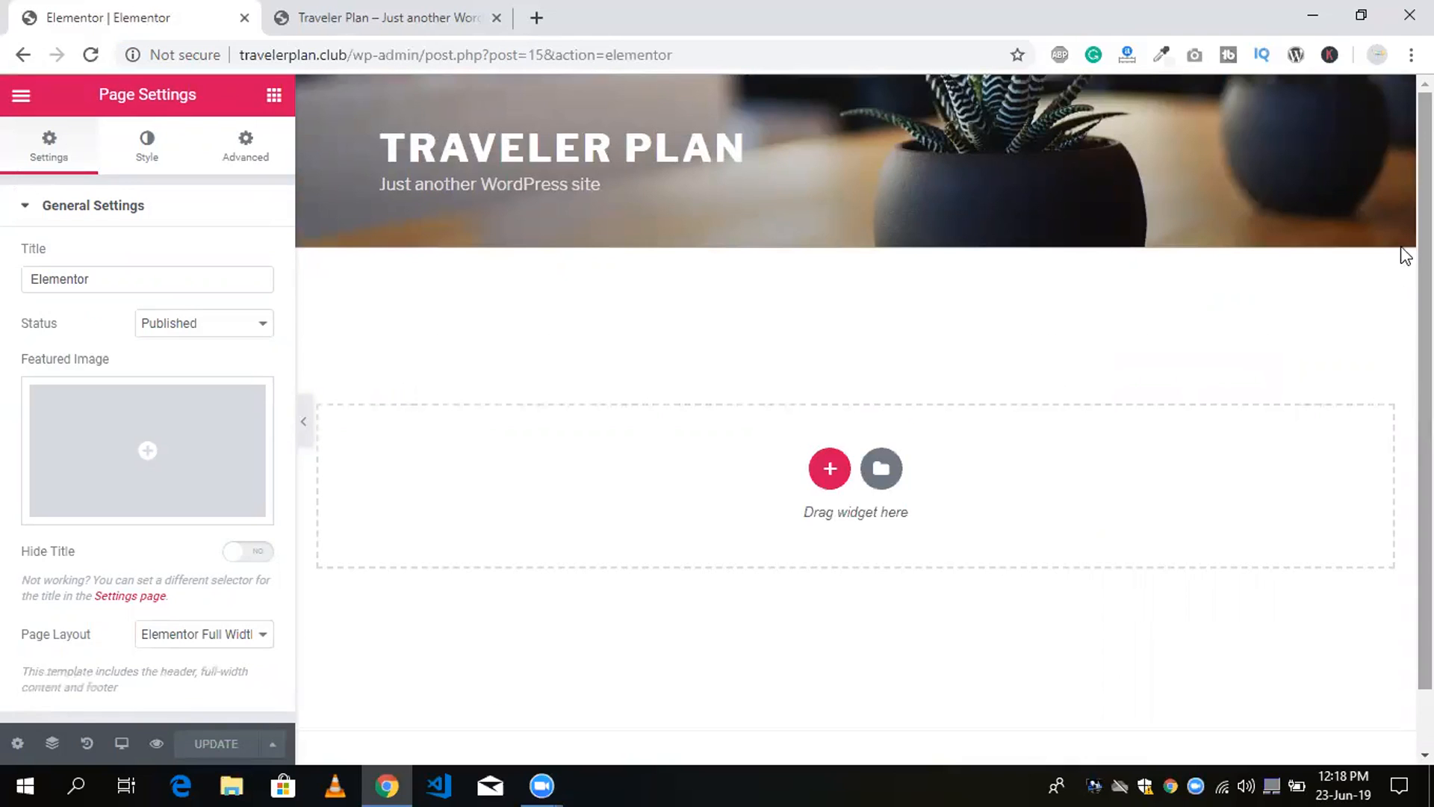
click(830, 470)
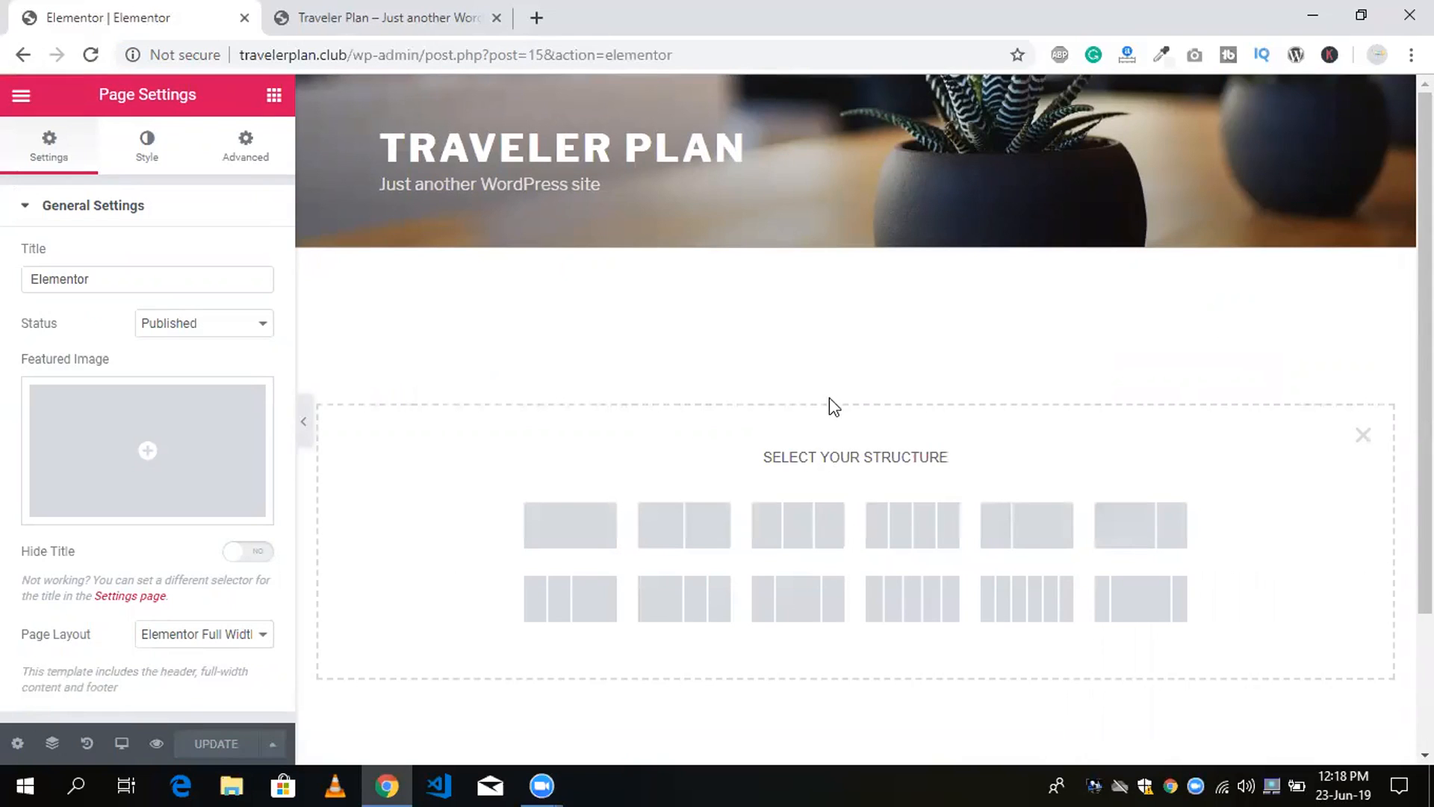
scroll(1402, 383, down, 1)
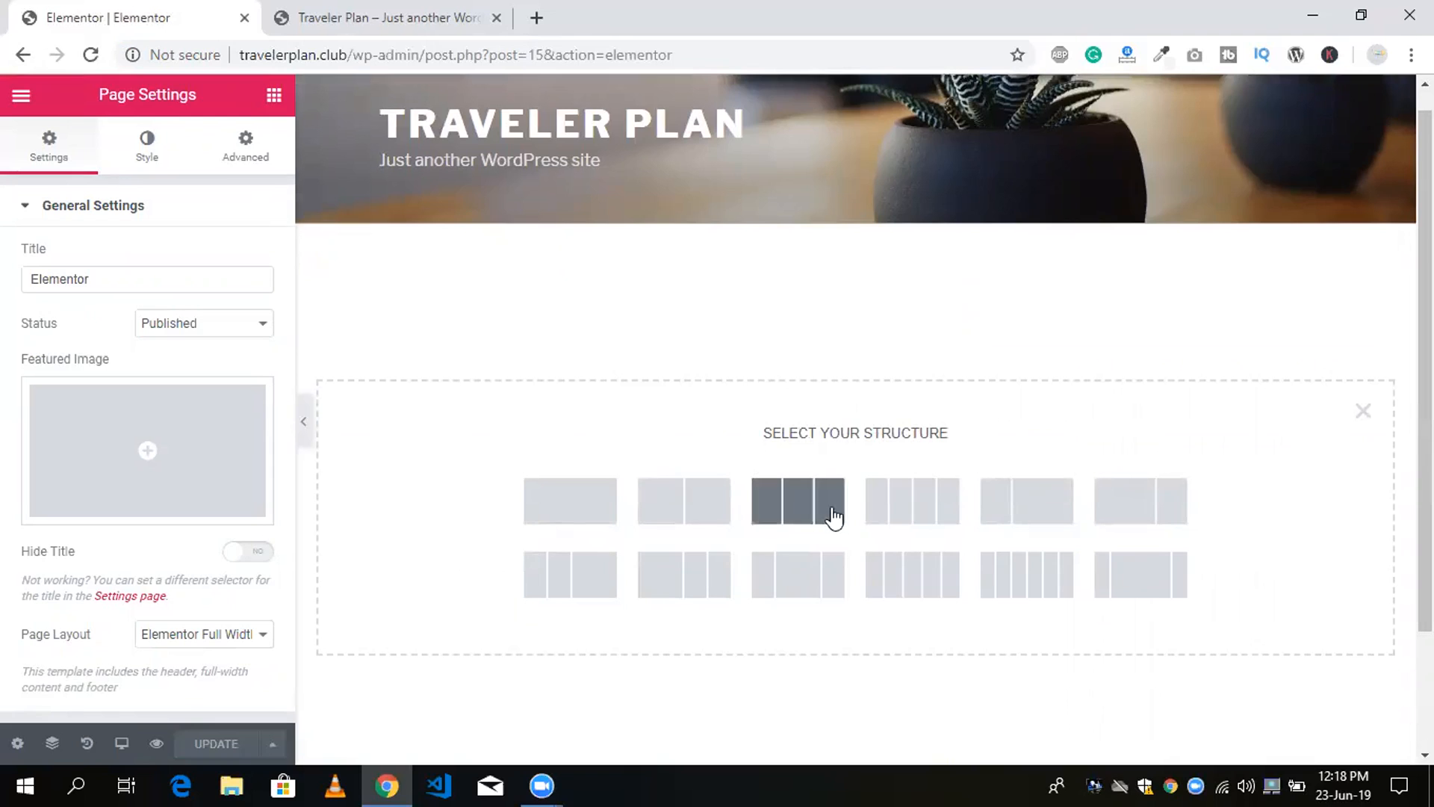
click(692, 511)
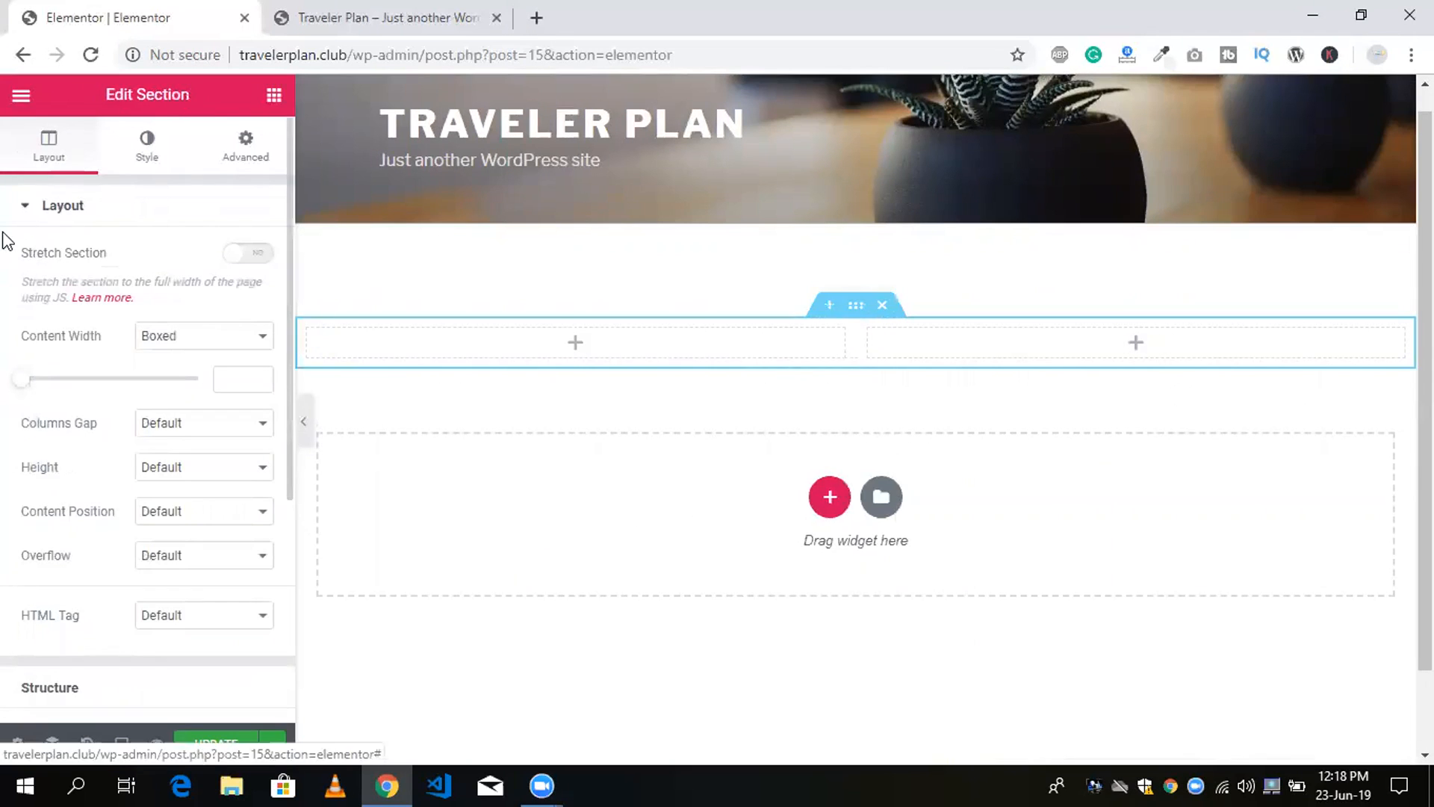
Raise the border radius of the two-column section with all four corners linked, and open the section's Advanced settings.
click(23, 209)
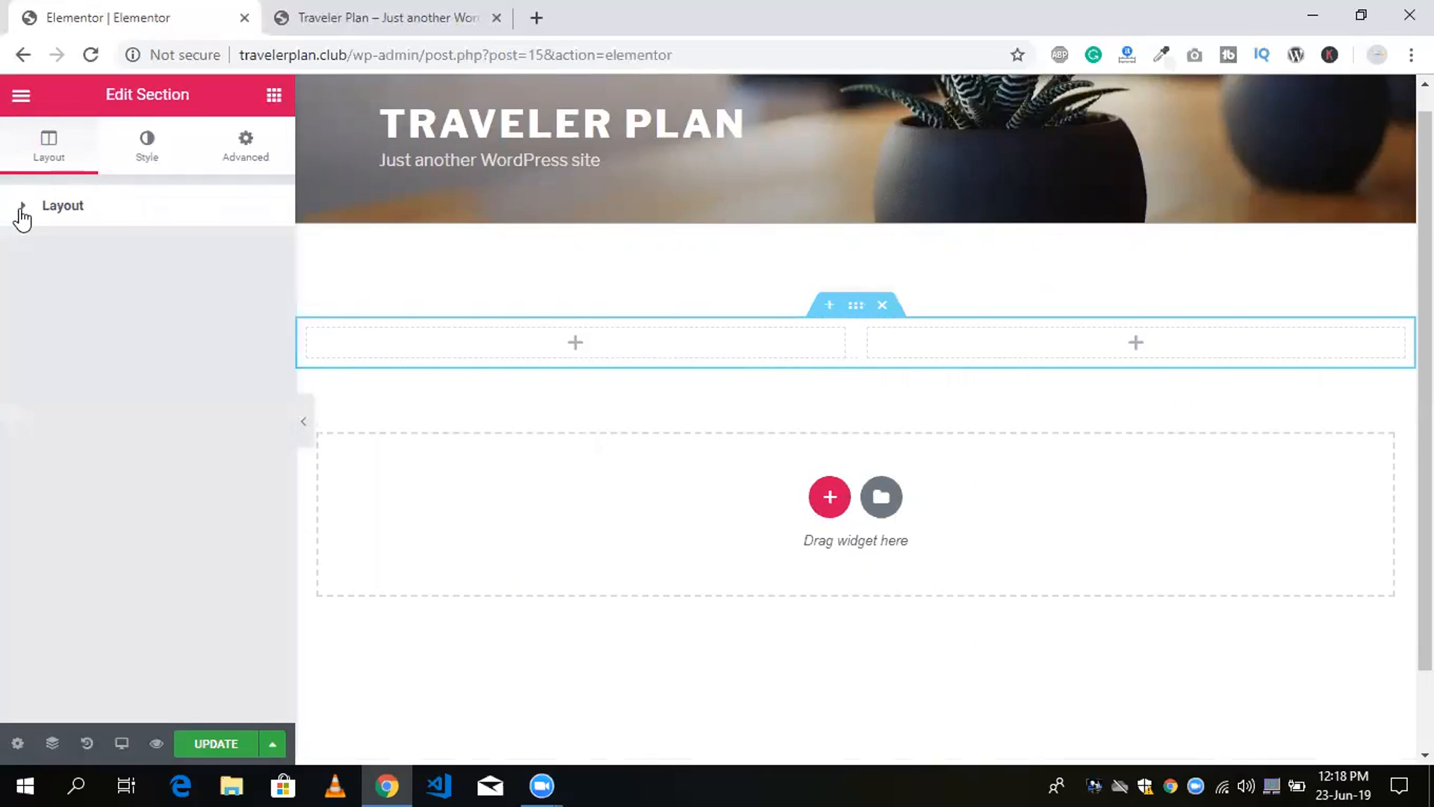
click(22, 213)
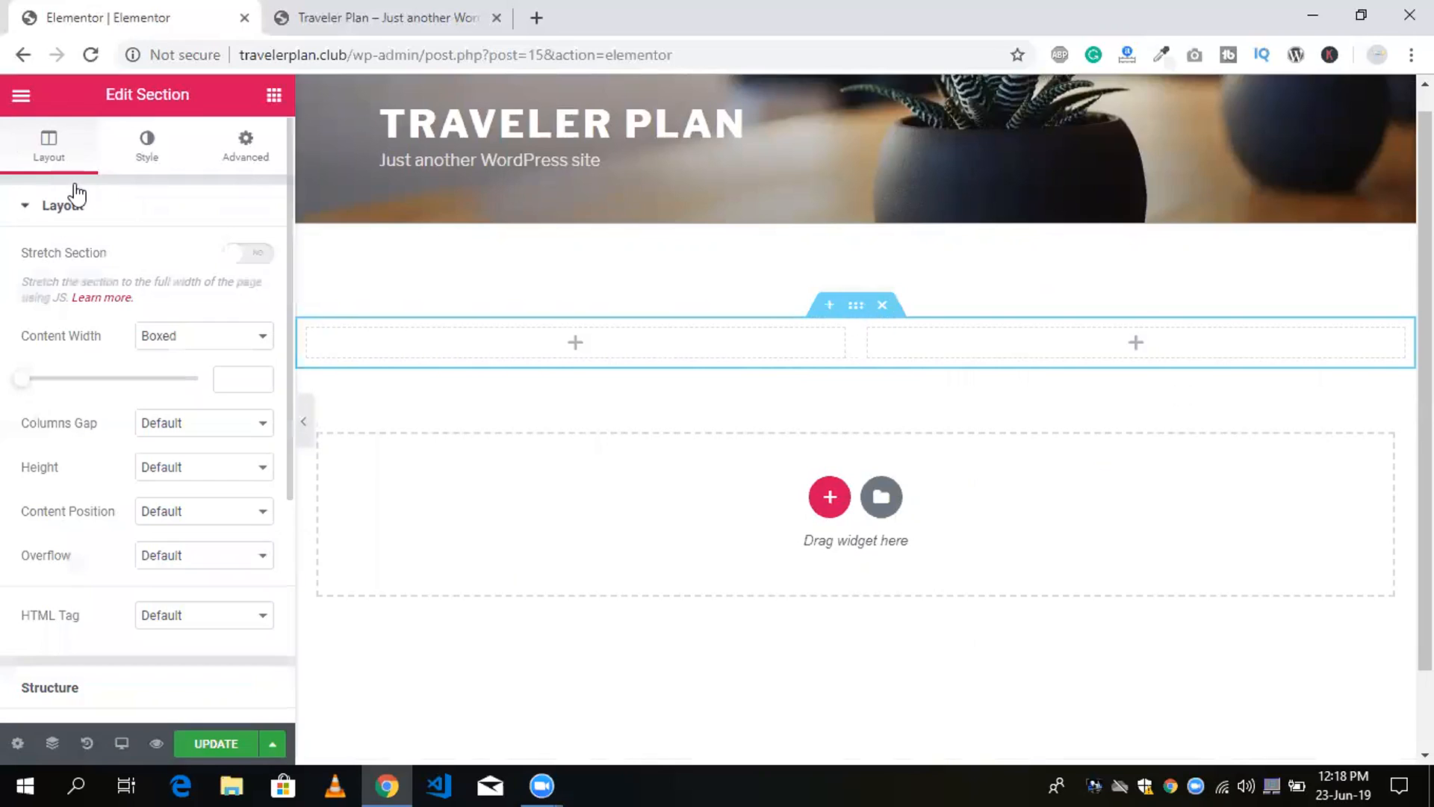
click(141, 150)
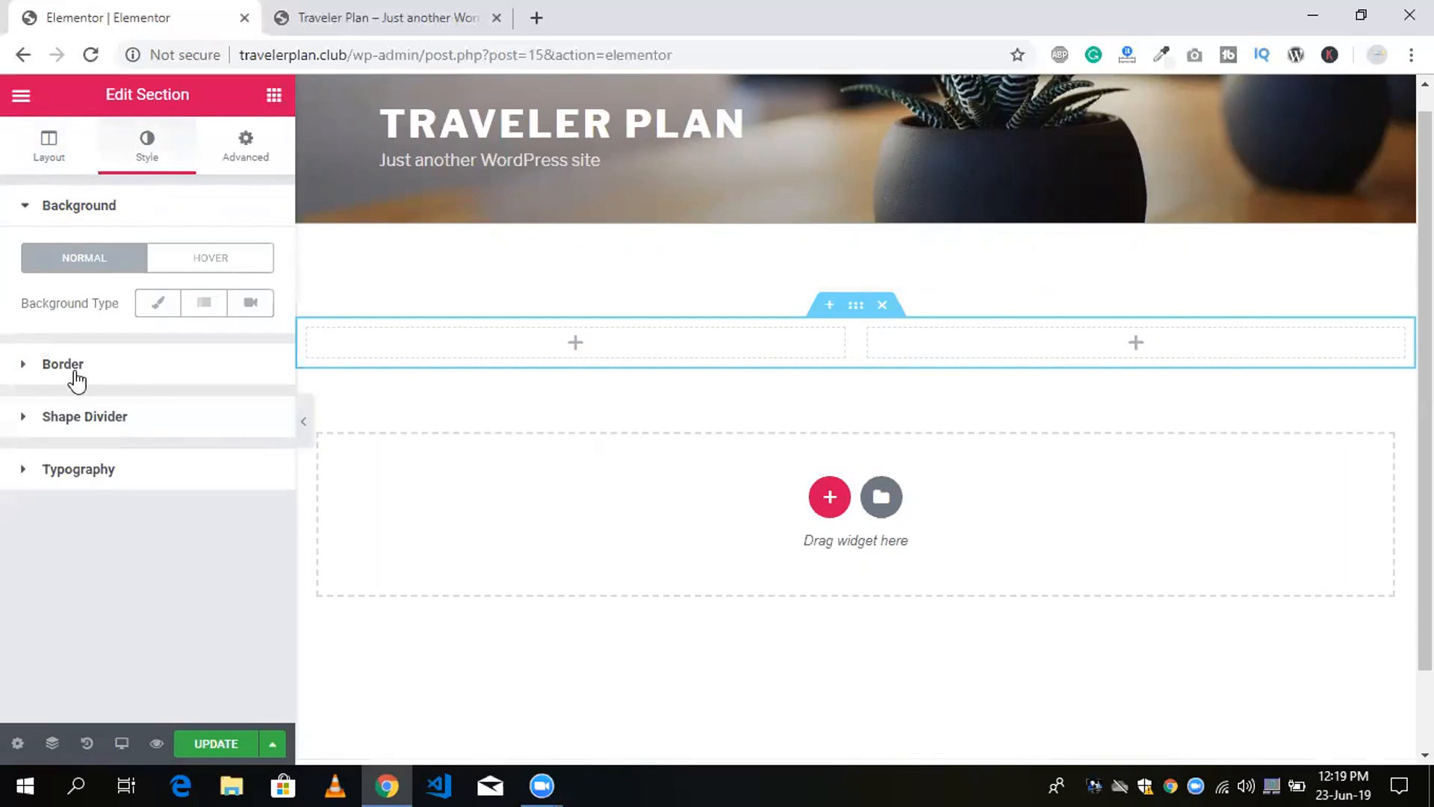
click(27, 365)
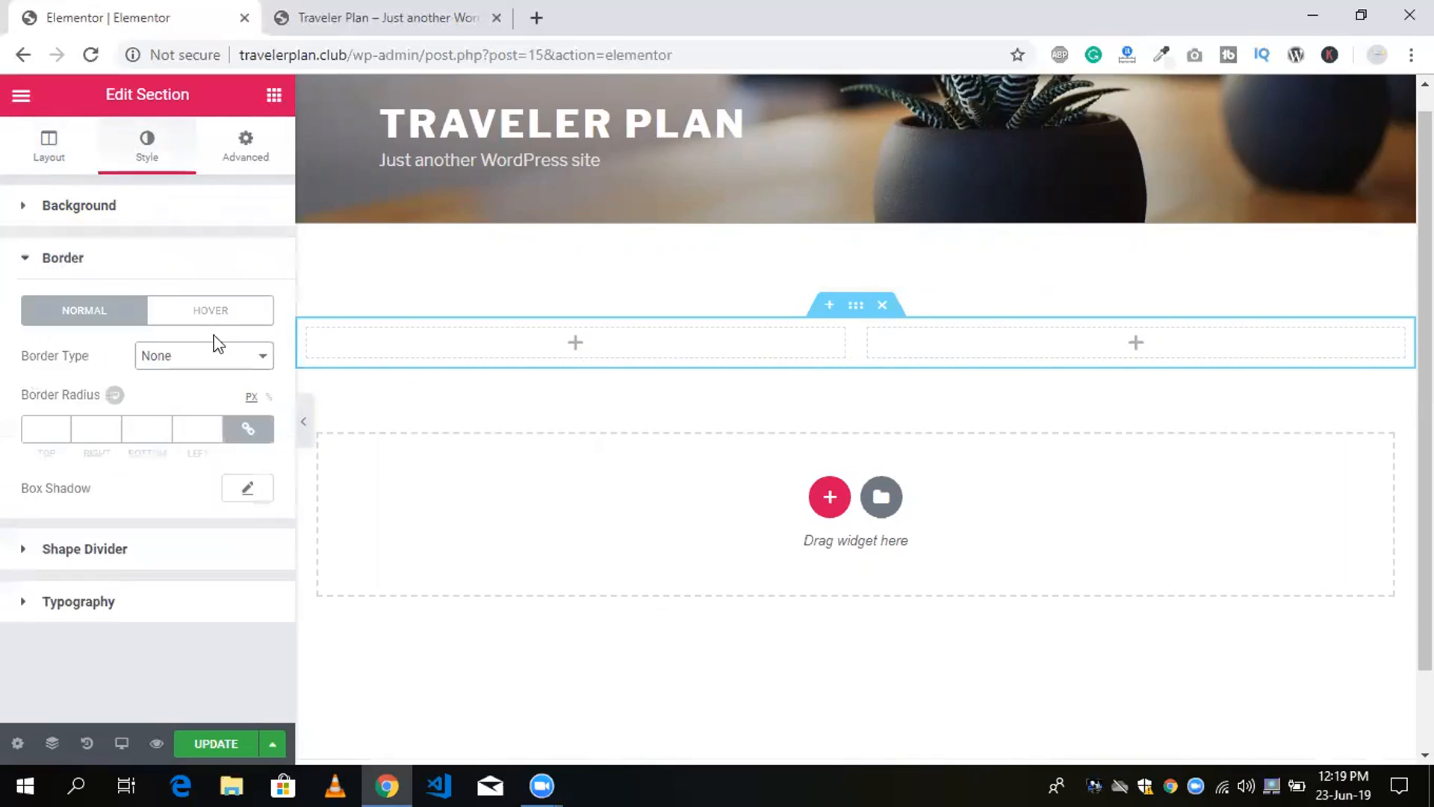
double_click(63, 428)
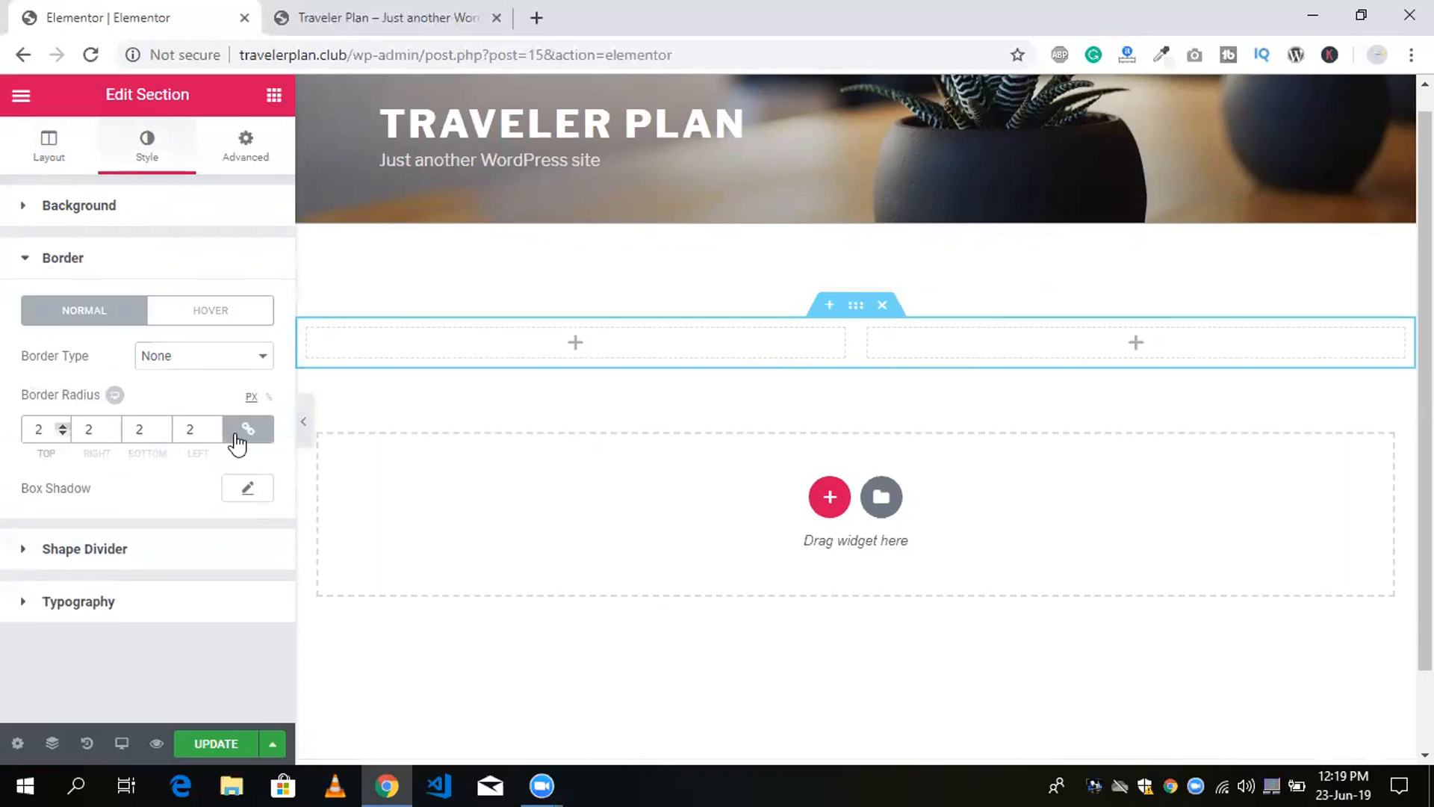
triple_click(63, 427)
click(29, 260)
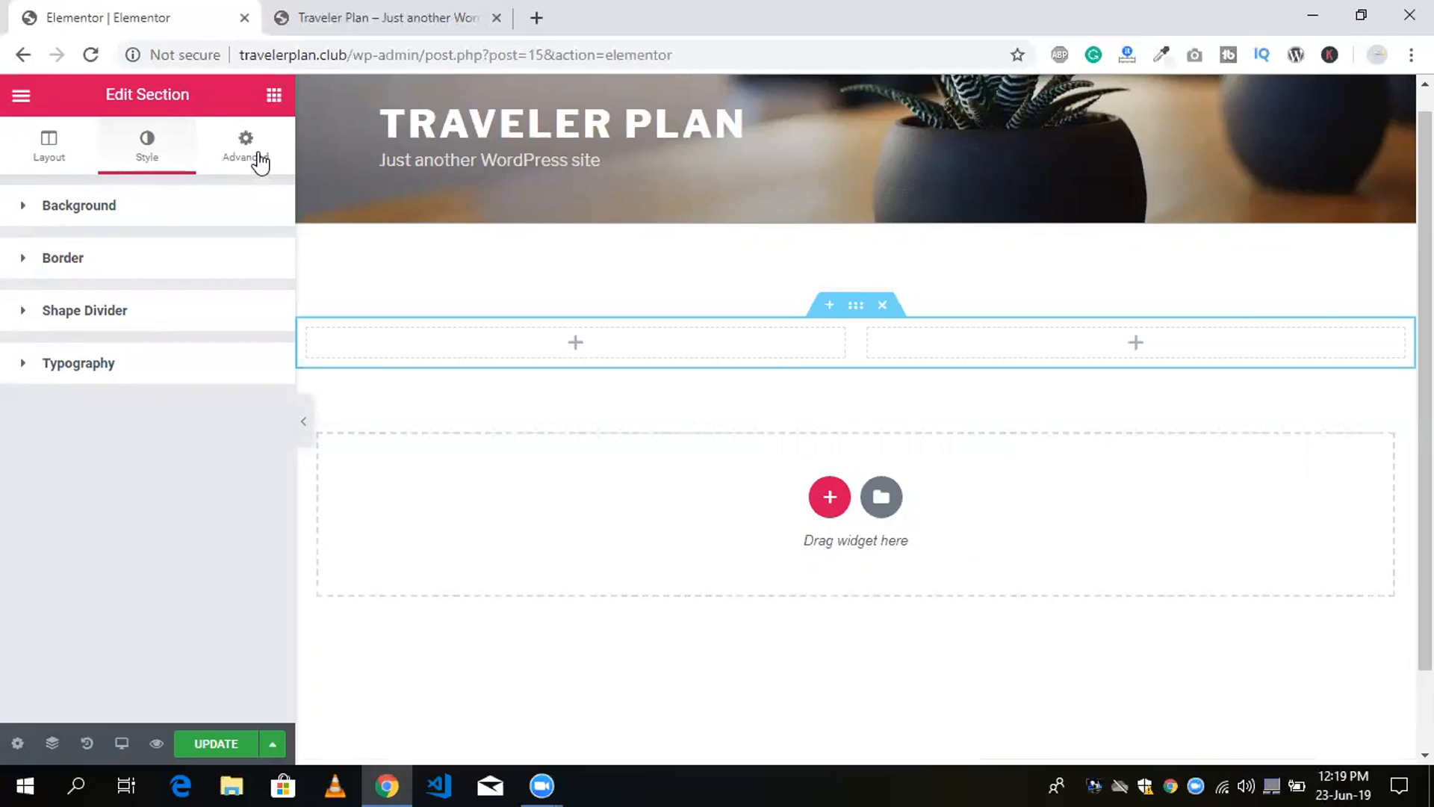
click(217, 158)
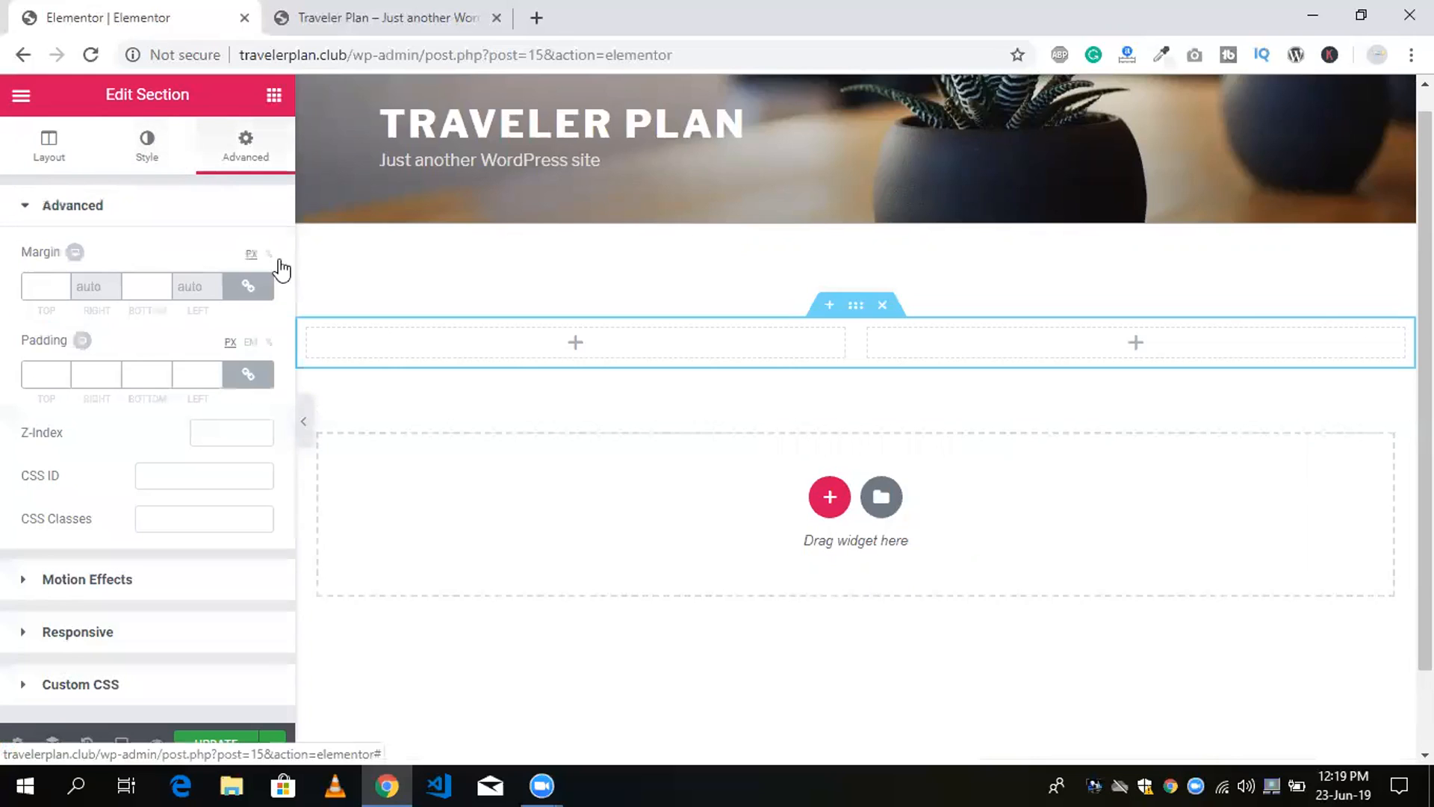
Set the two-column section's linked top and bottom margins to 2 px, and collapse its layout settings.
click(63, 282)
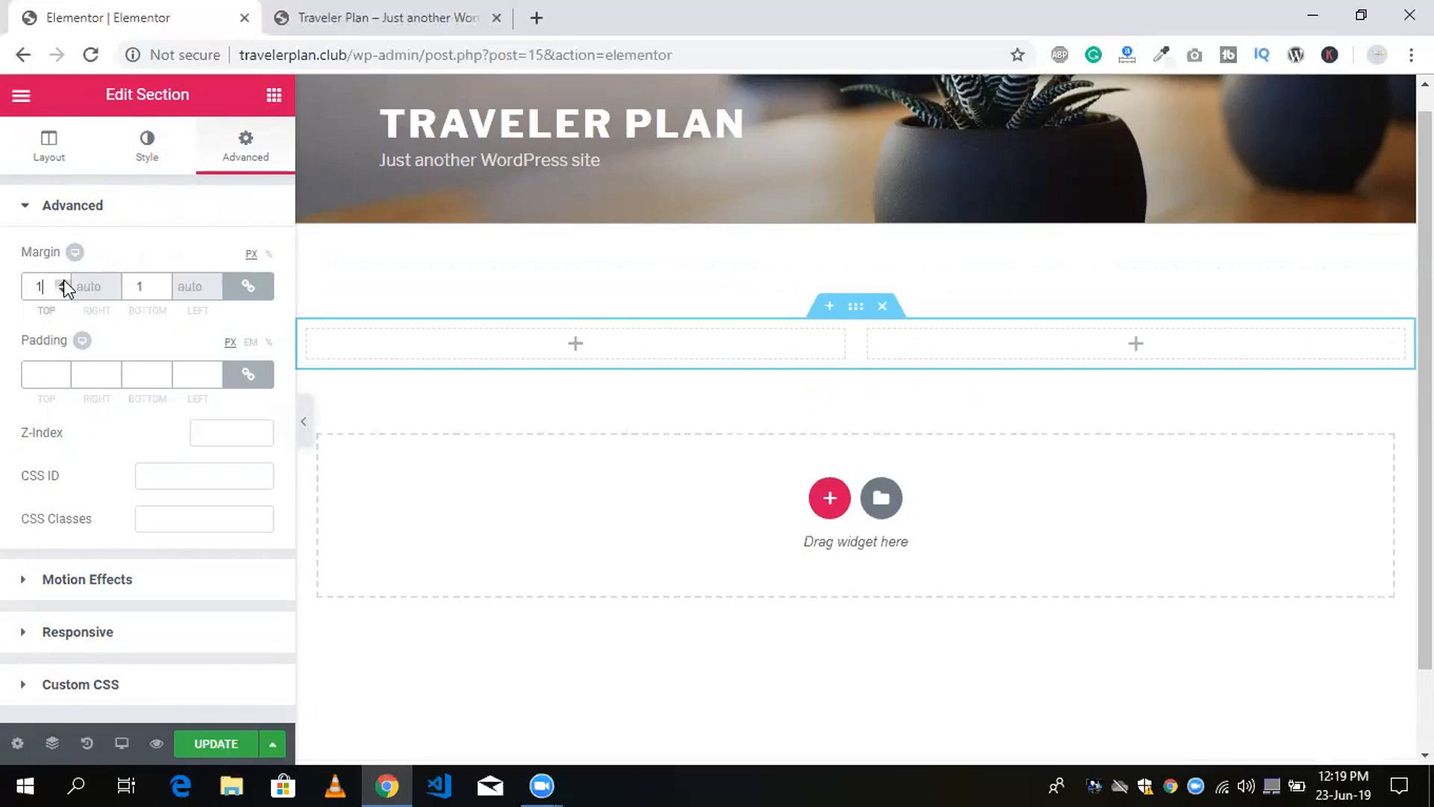
click(63, 283)
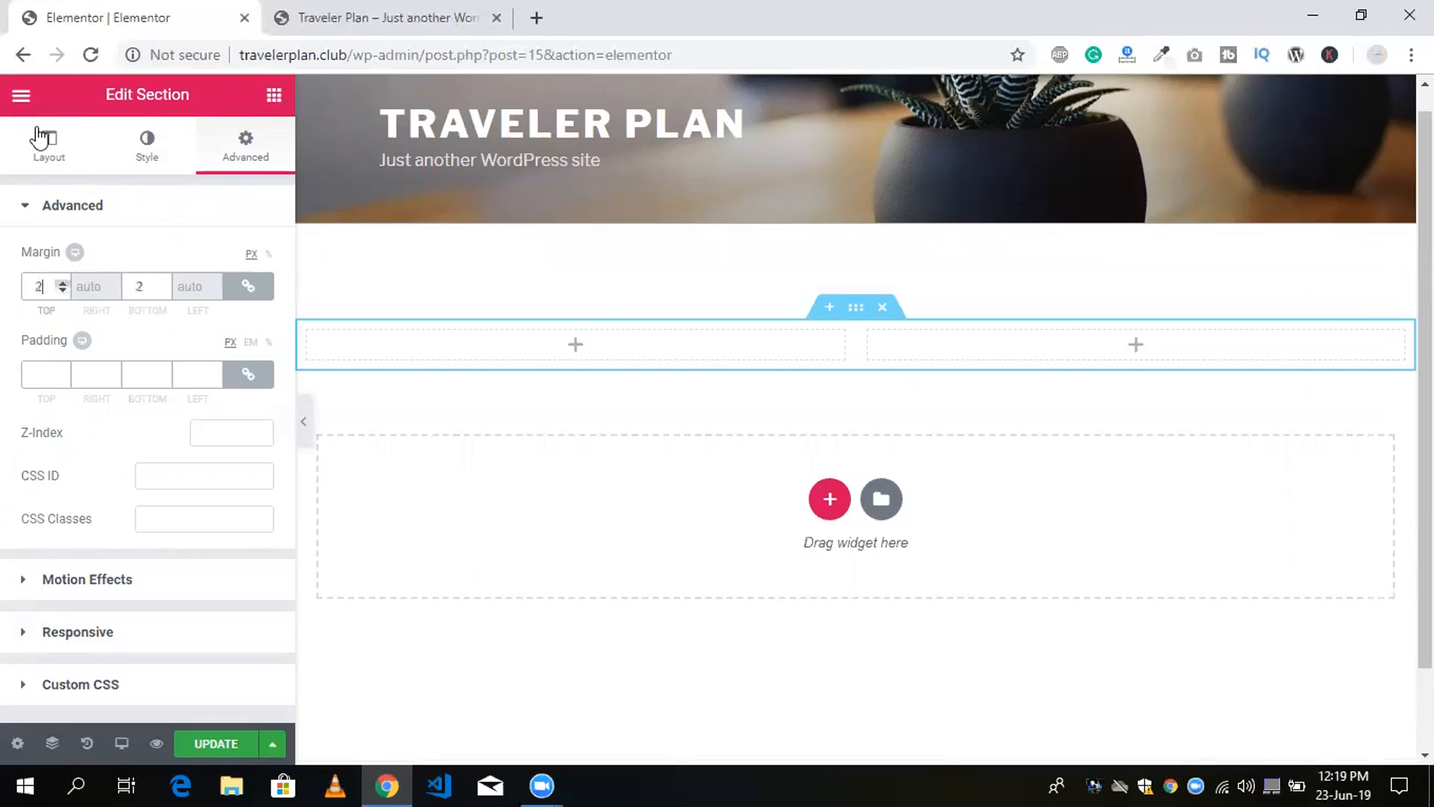
click(40, 138)
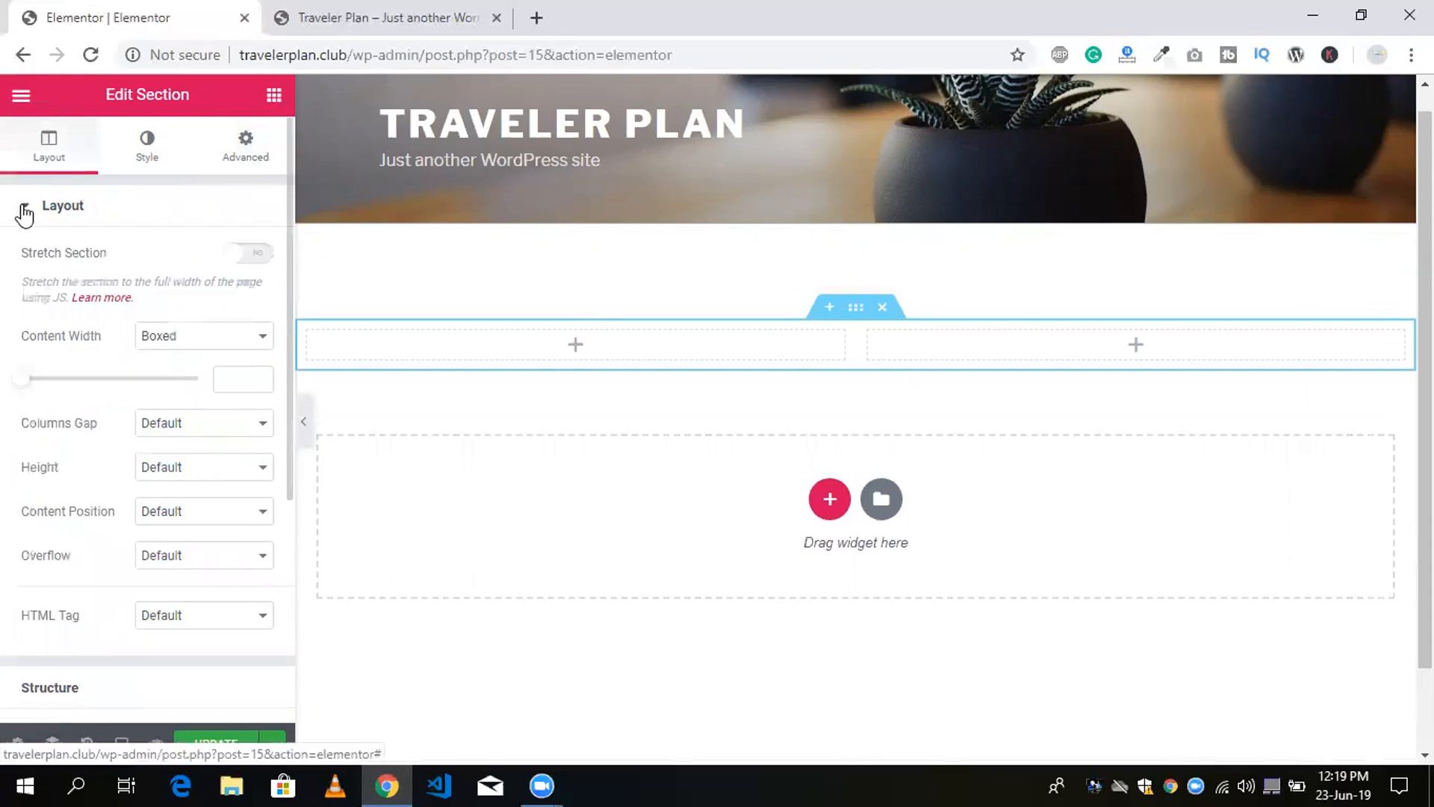
click(24, 213)
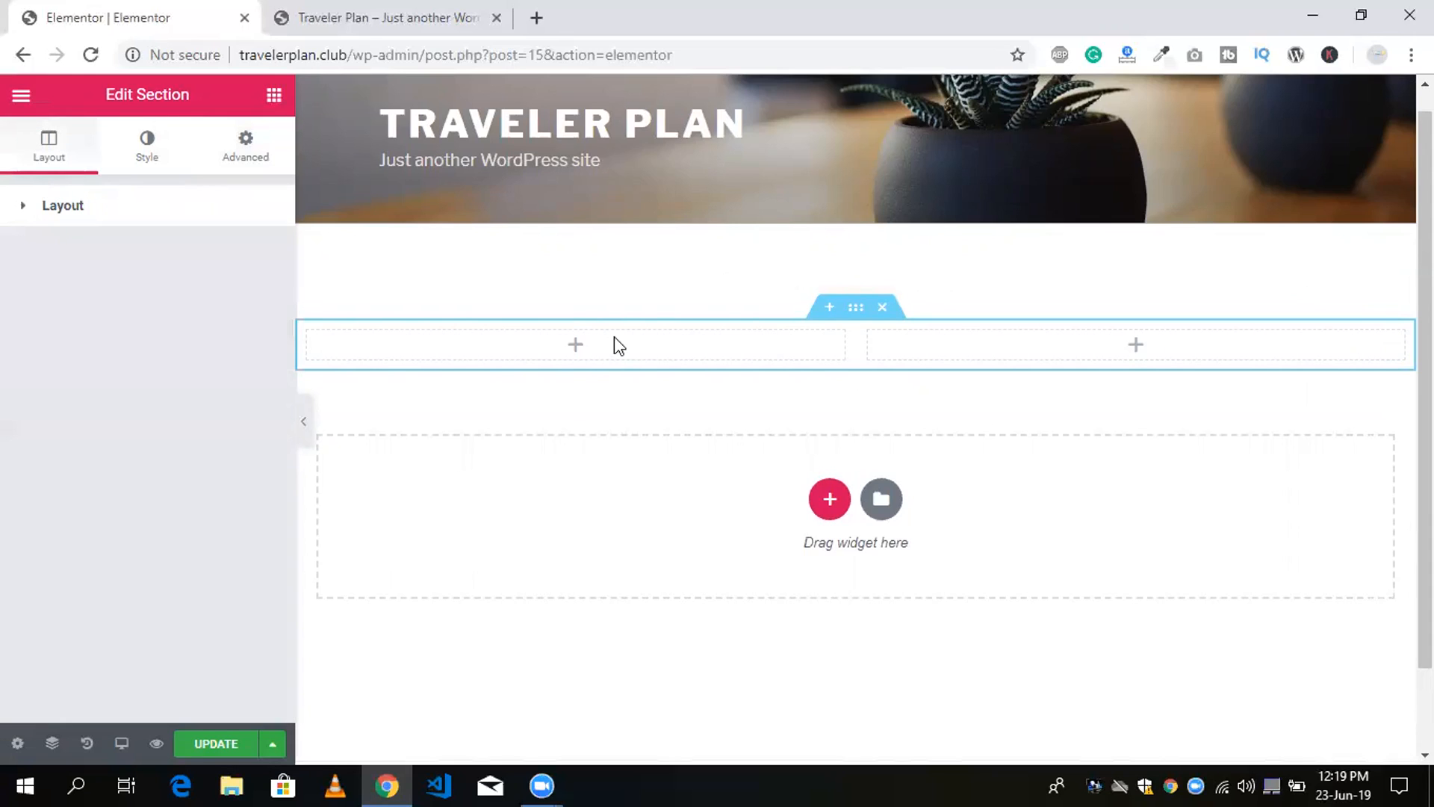
Place a Heading widget in the section's first column and an Image widget in its second column.
click(578, 349)
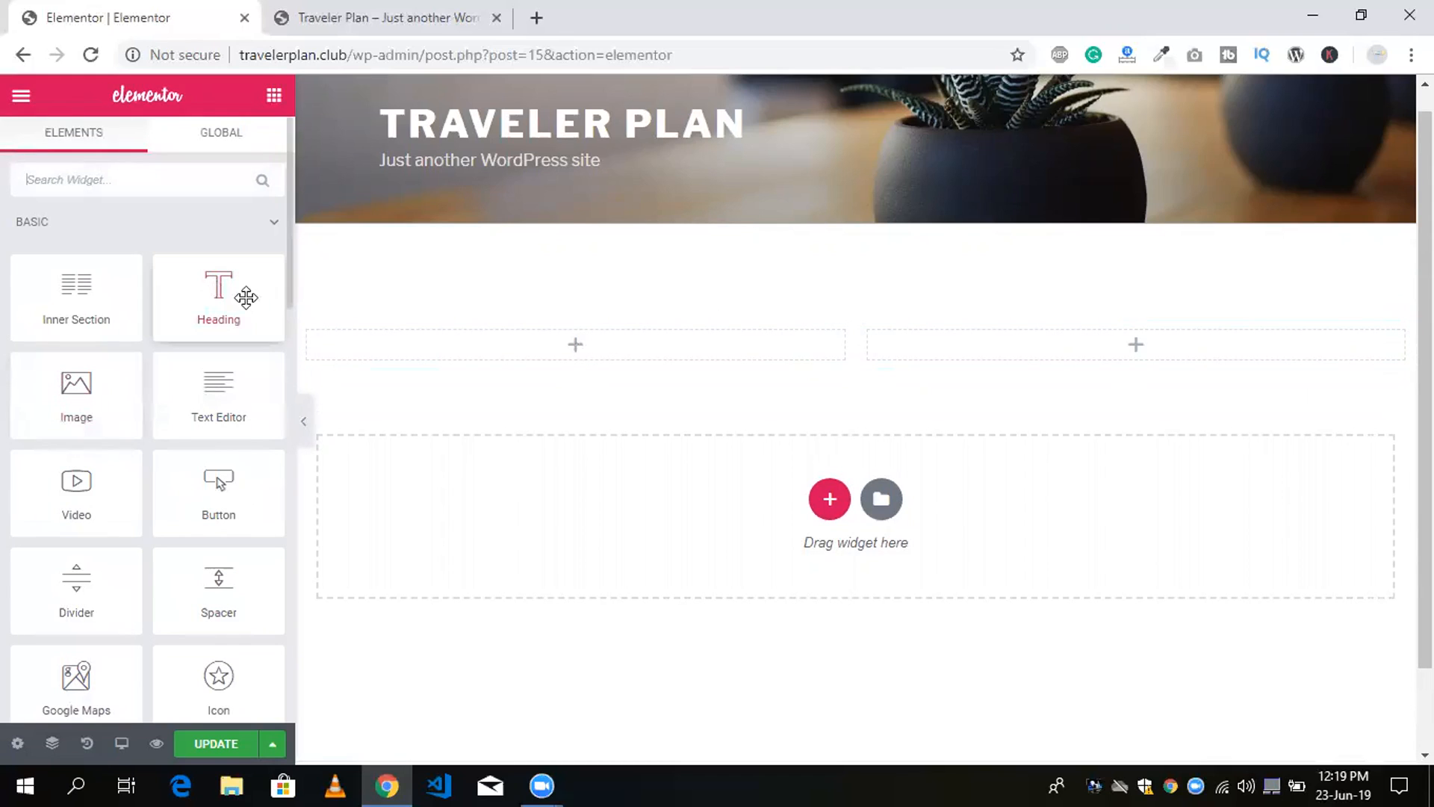
drag(244, 298, 601, 337)
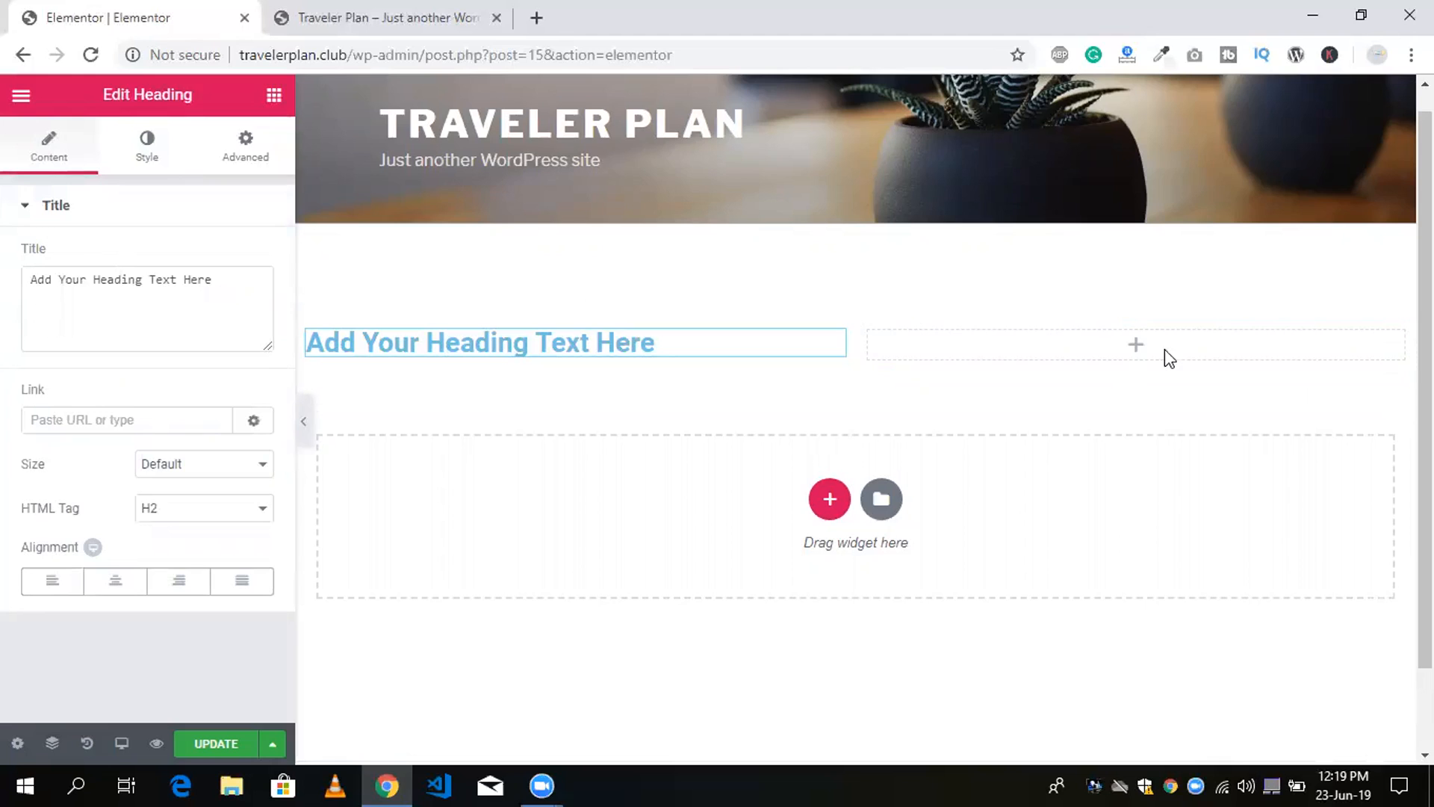
click(1136, 347)
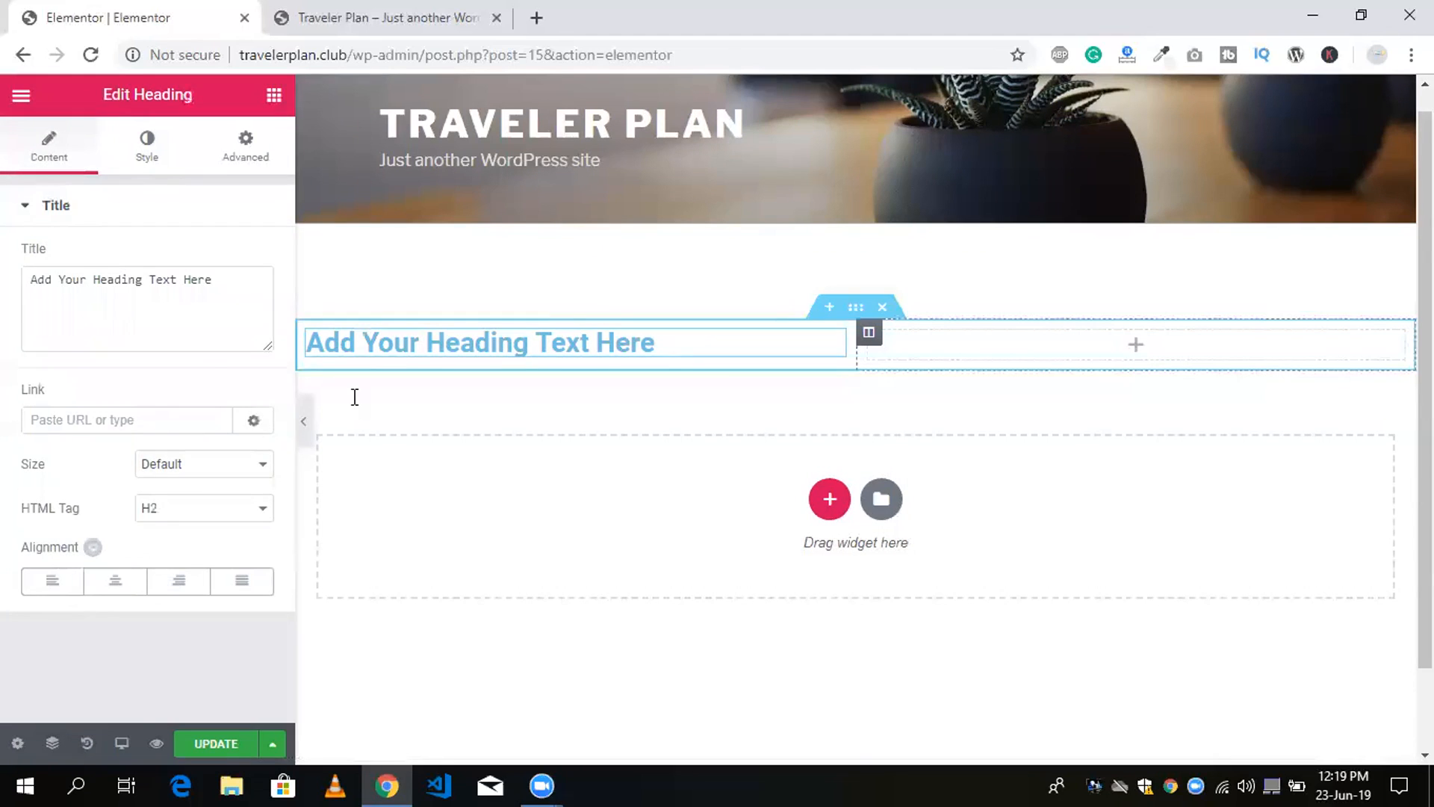
drag(93, 416, 727, 369)
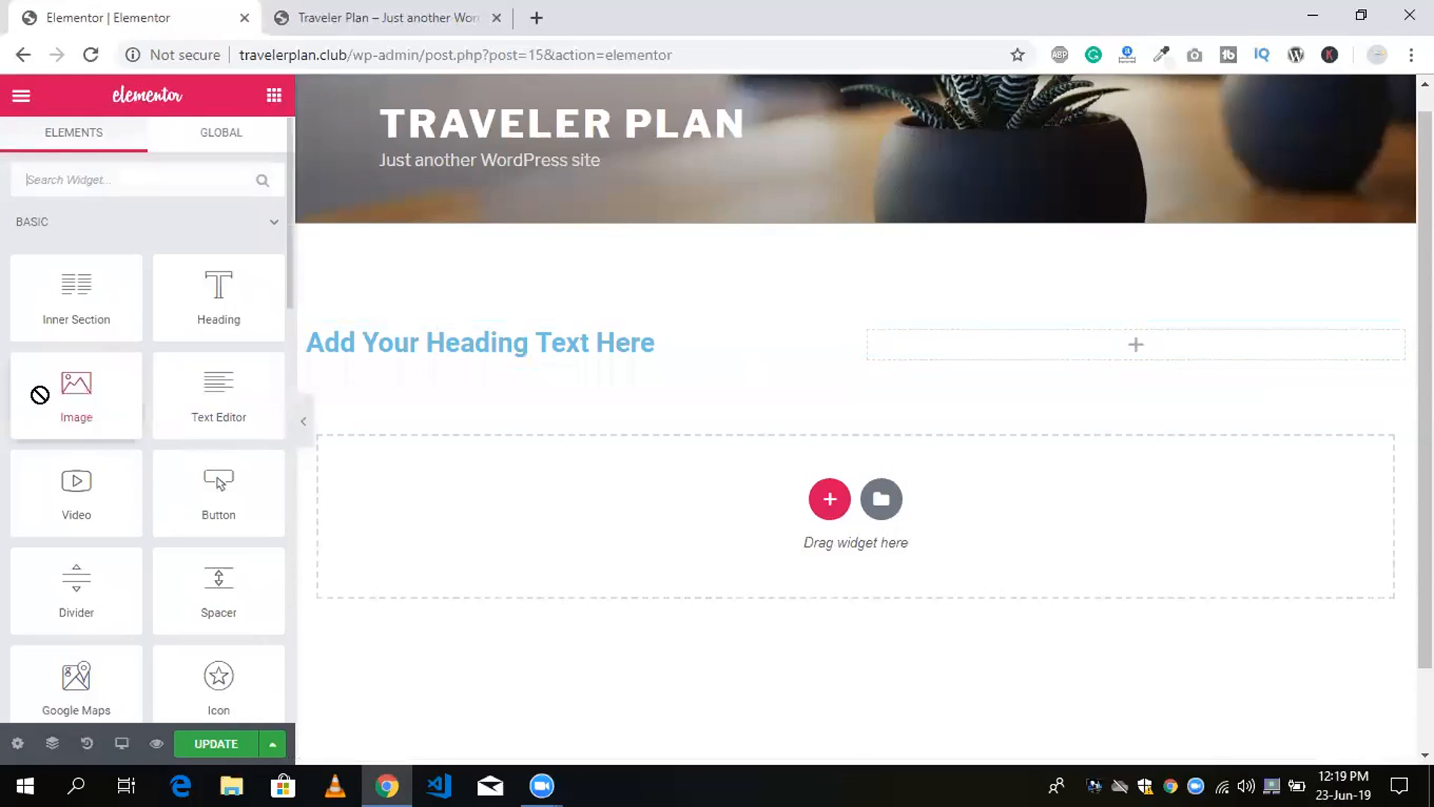
drag(38, 394, 997, 365)
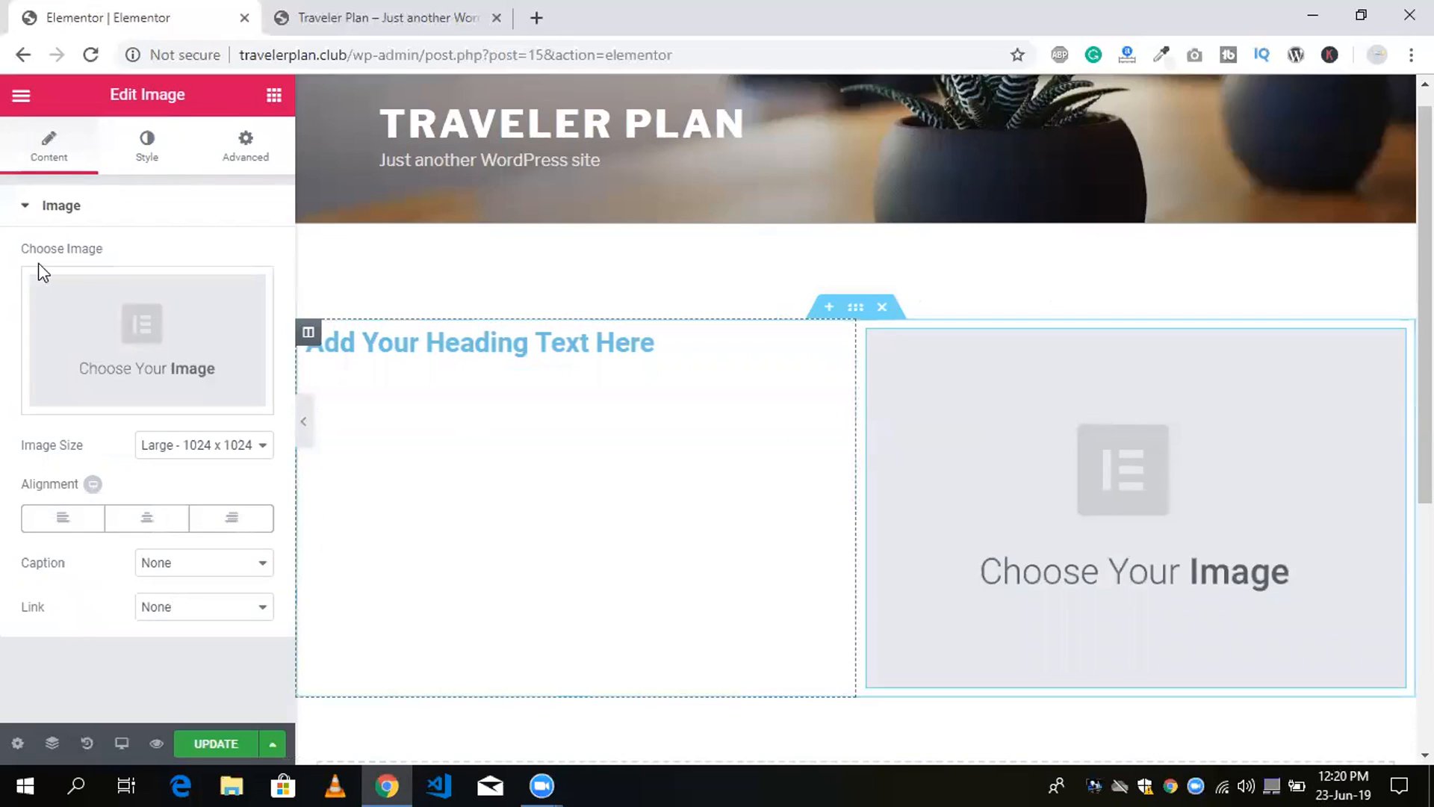
click(32, 209)
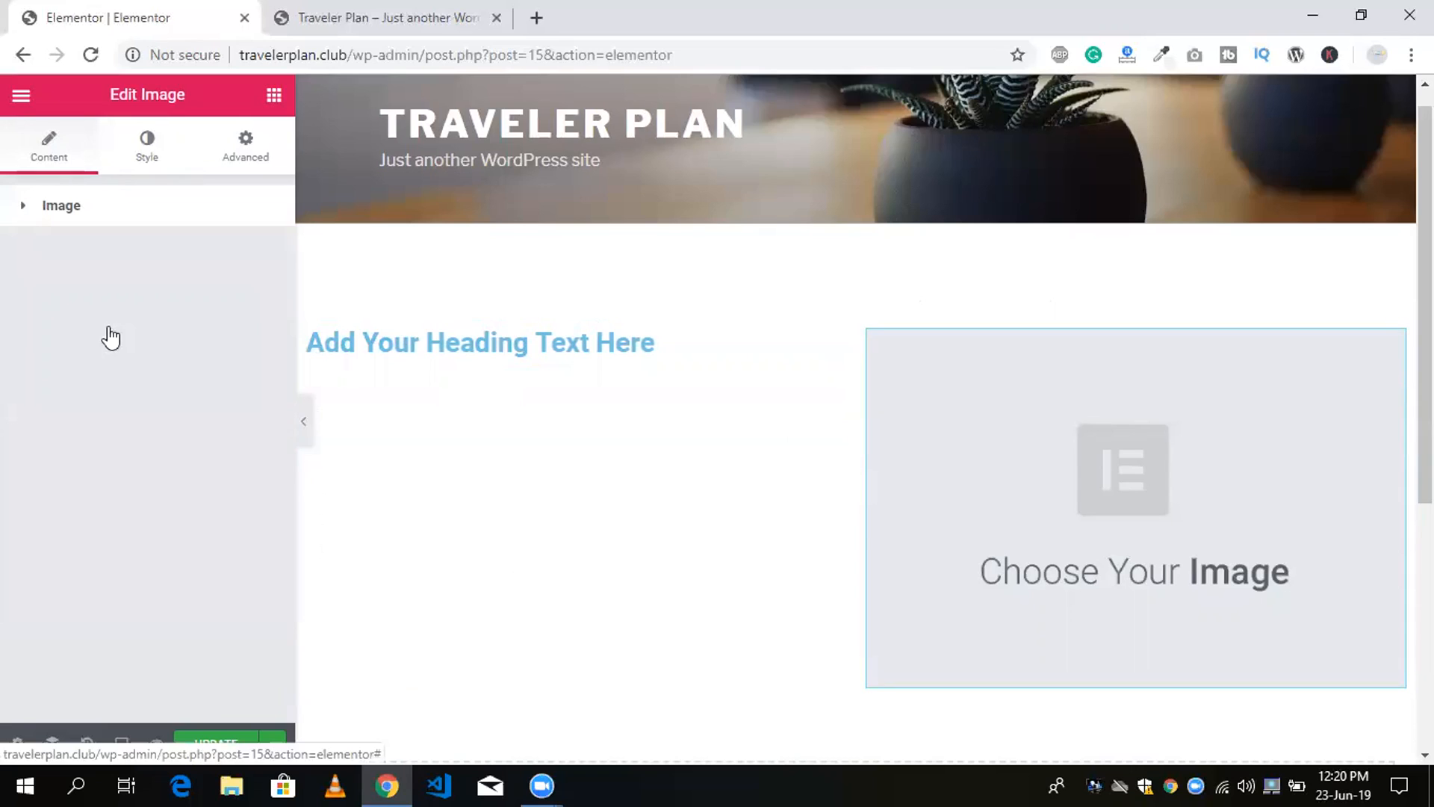
click(146, 146)
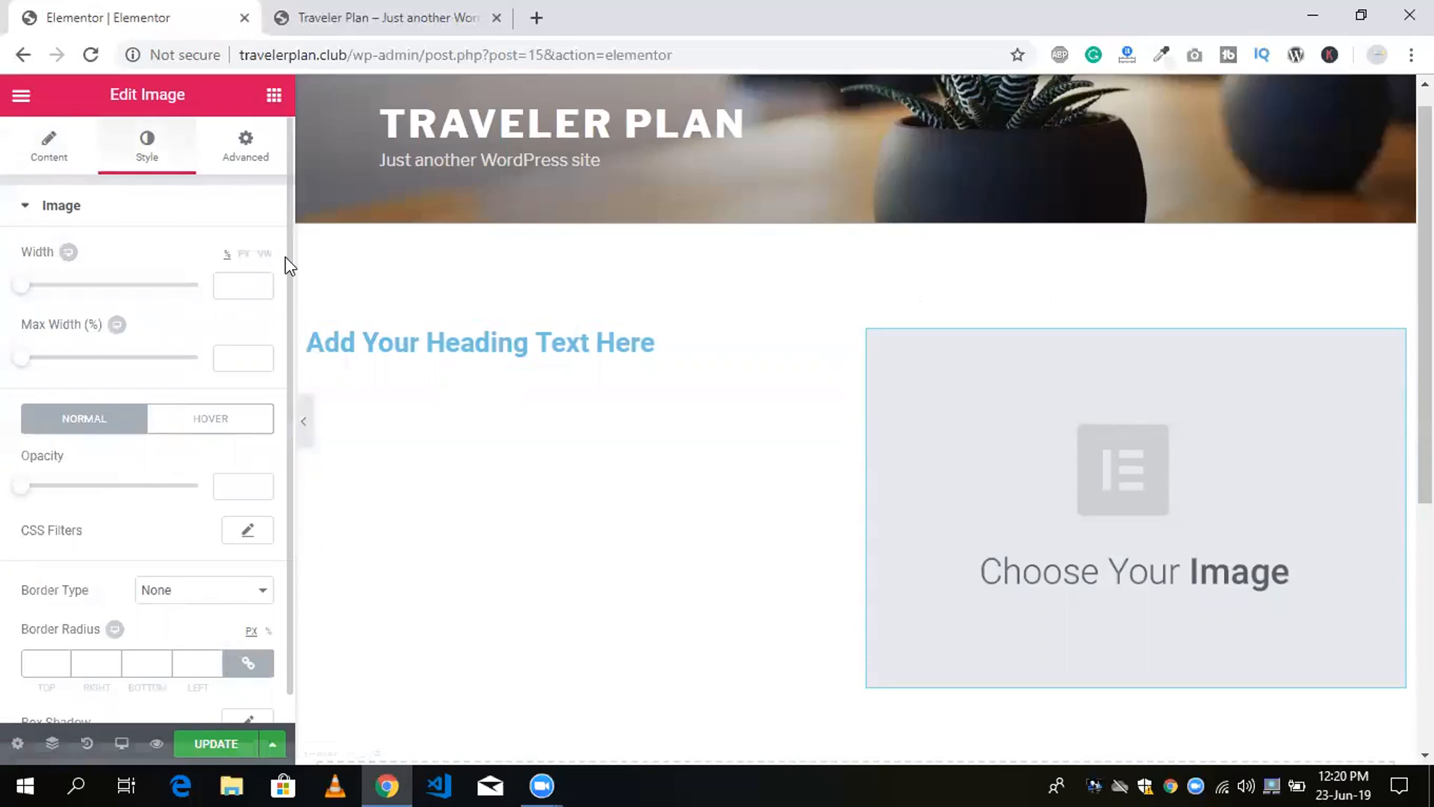
scroll(28, 232, down, 1)
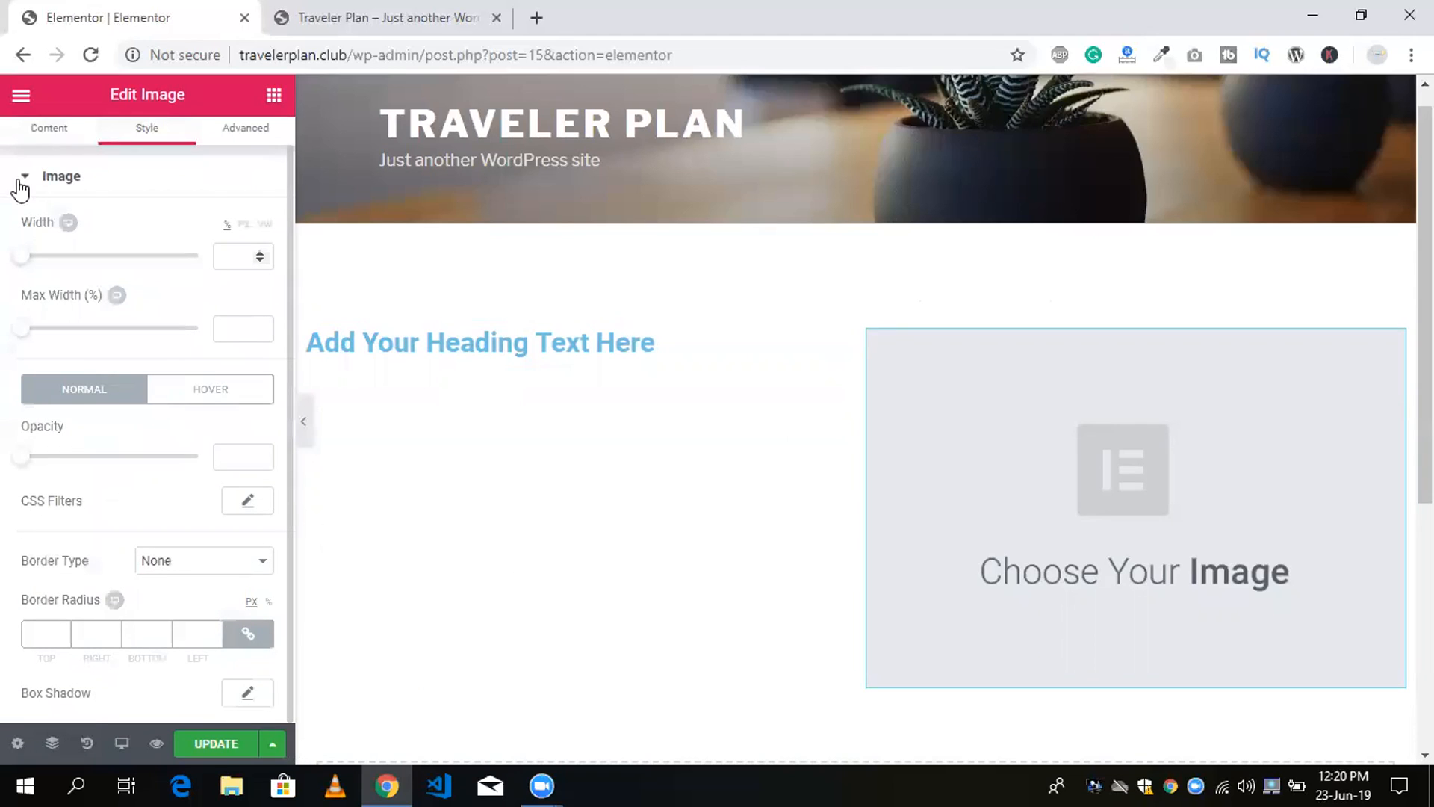
click(42, 147)
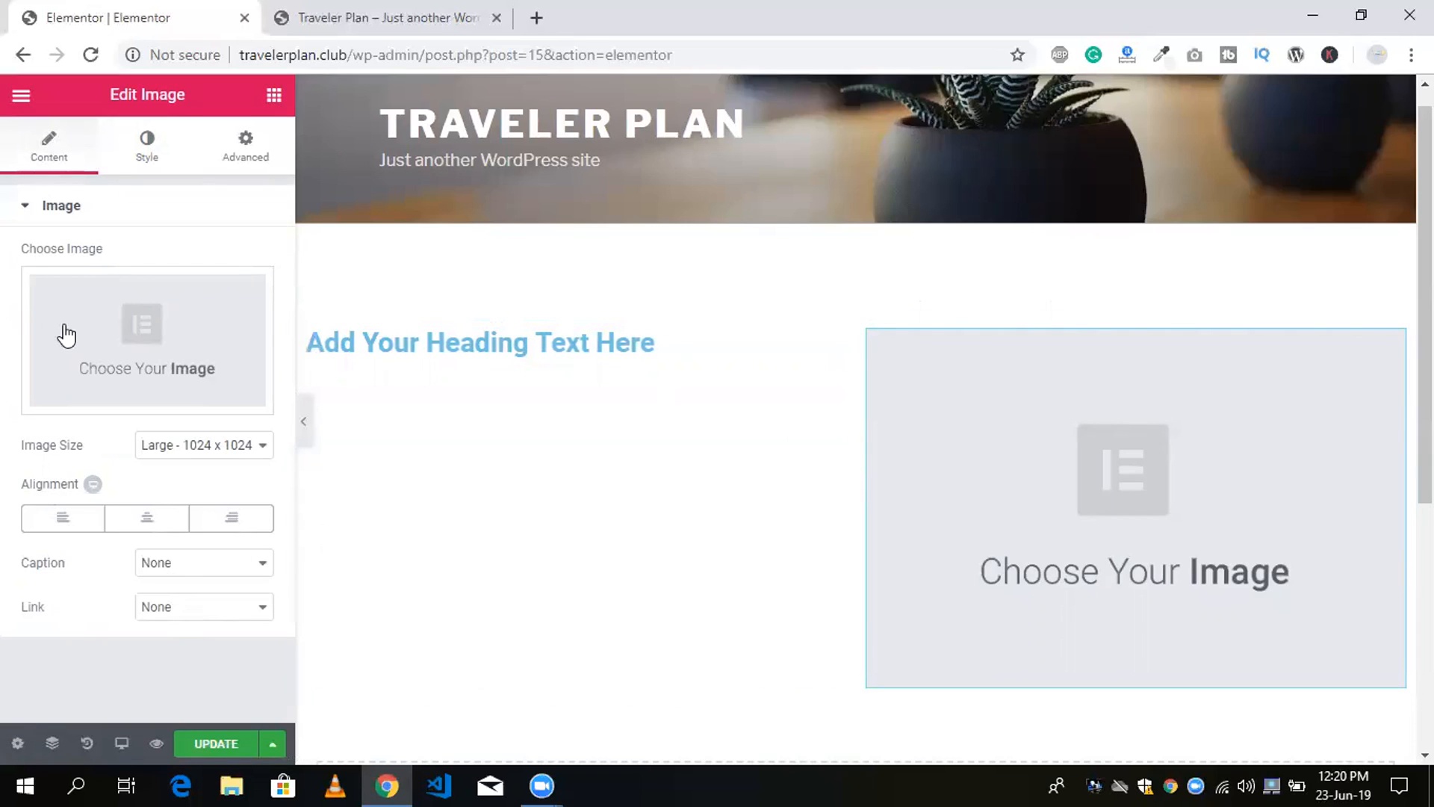
Upload the Website Page Builder picture from the Downloads folder and insert it into the Image widget.
click(126, 334)
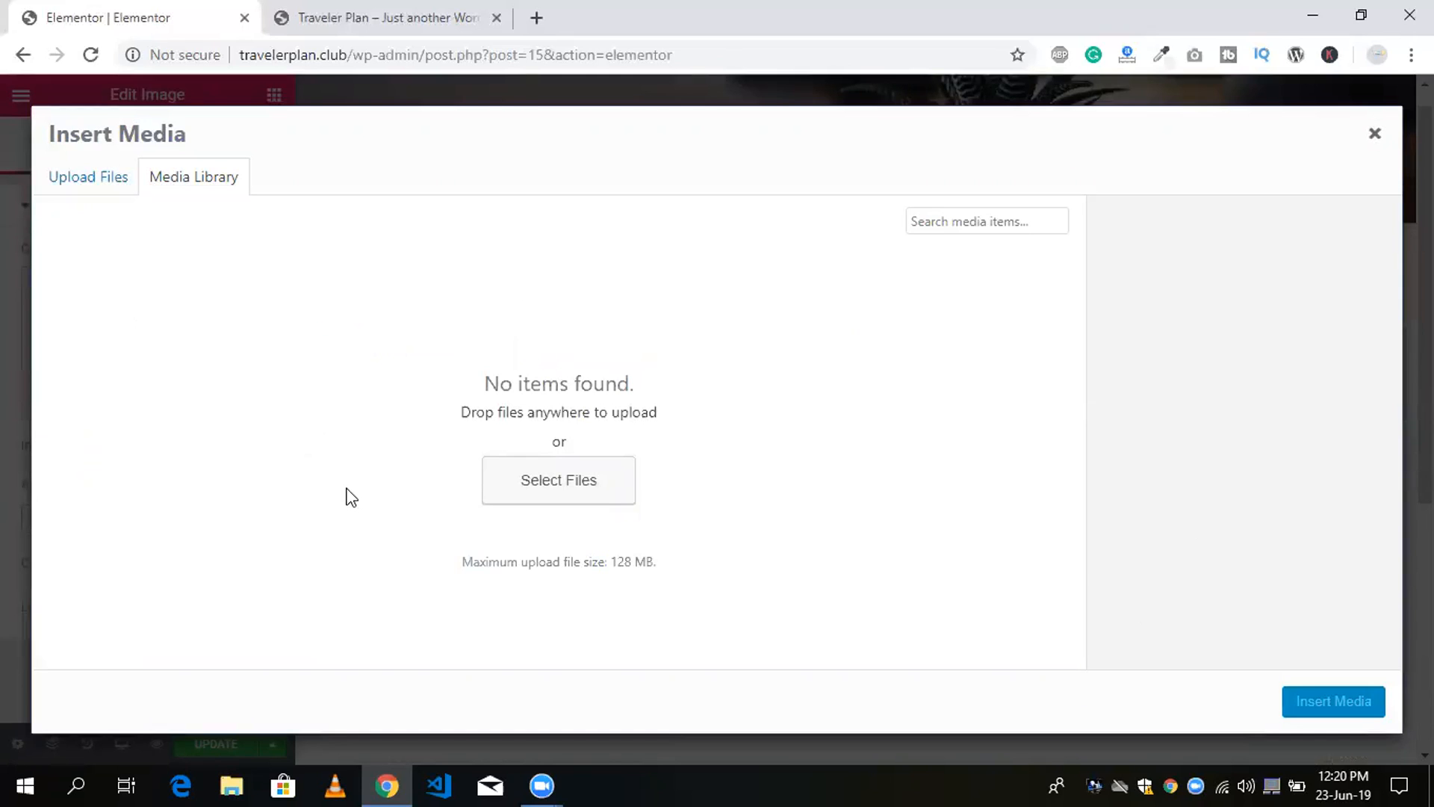
key(Escape)
click(119, 317)
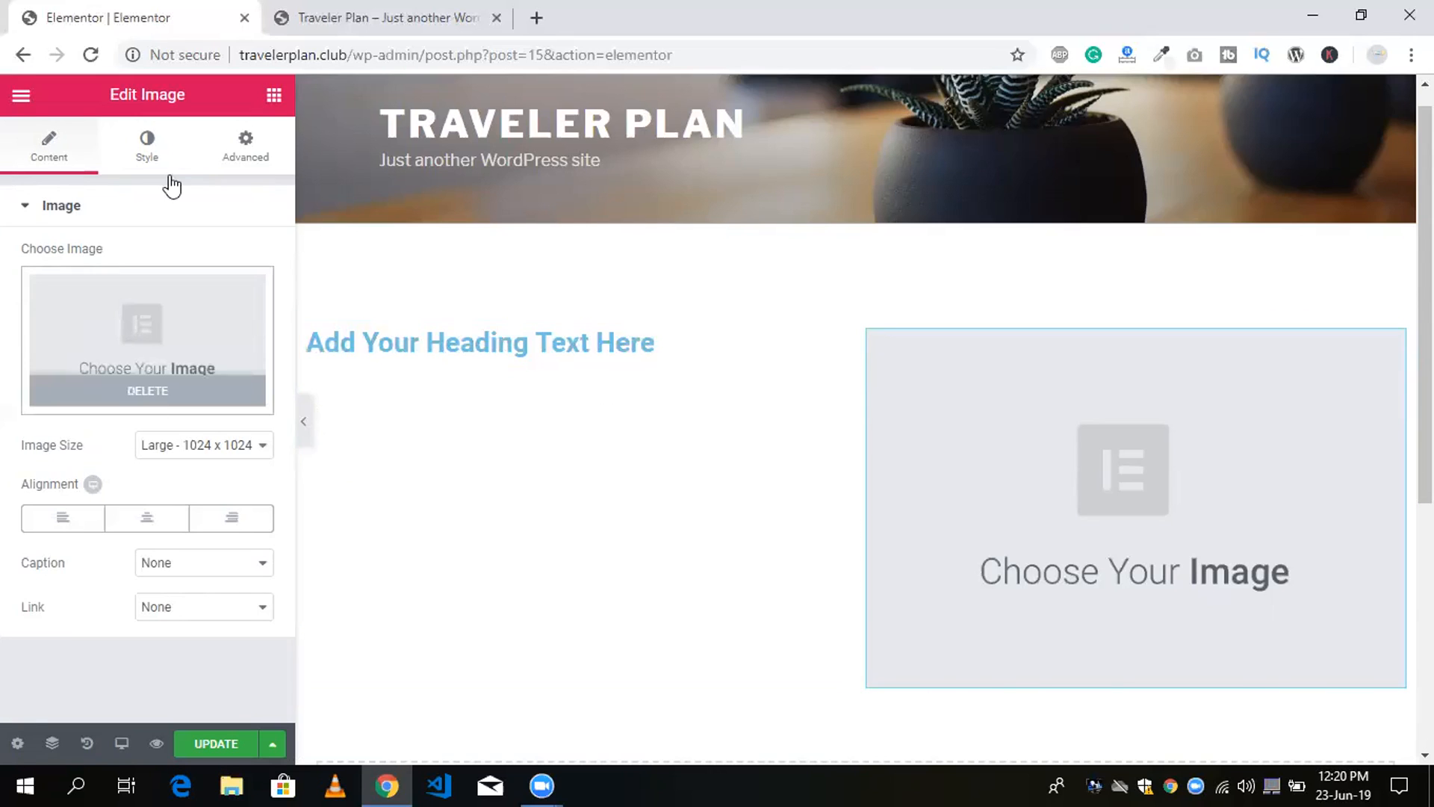
click(80, 187)
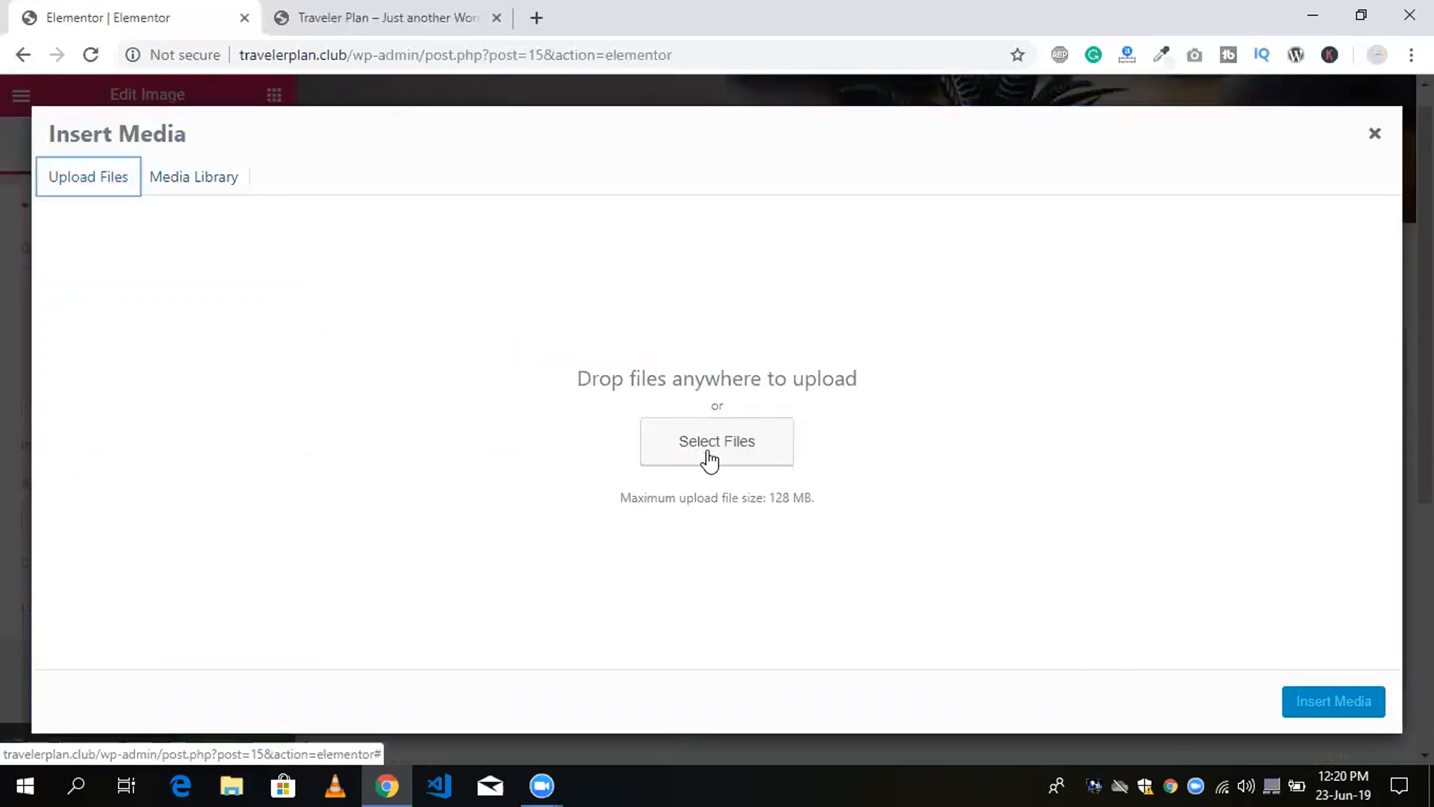
click(710, 457)
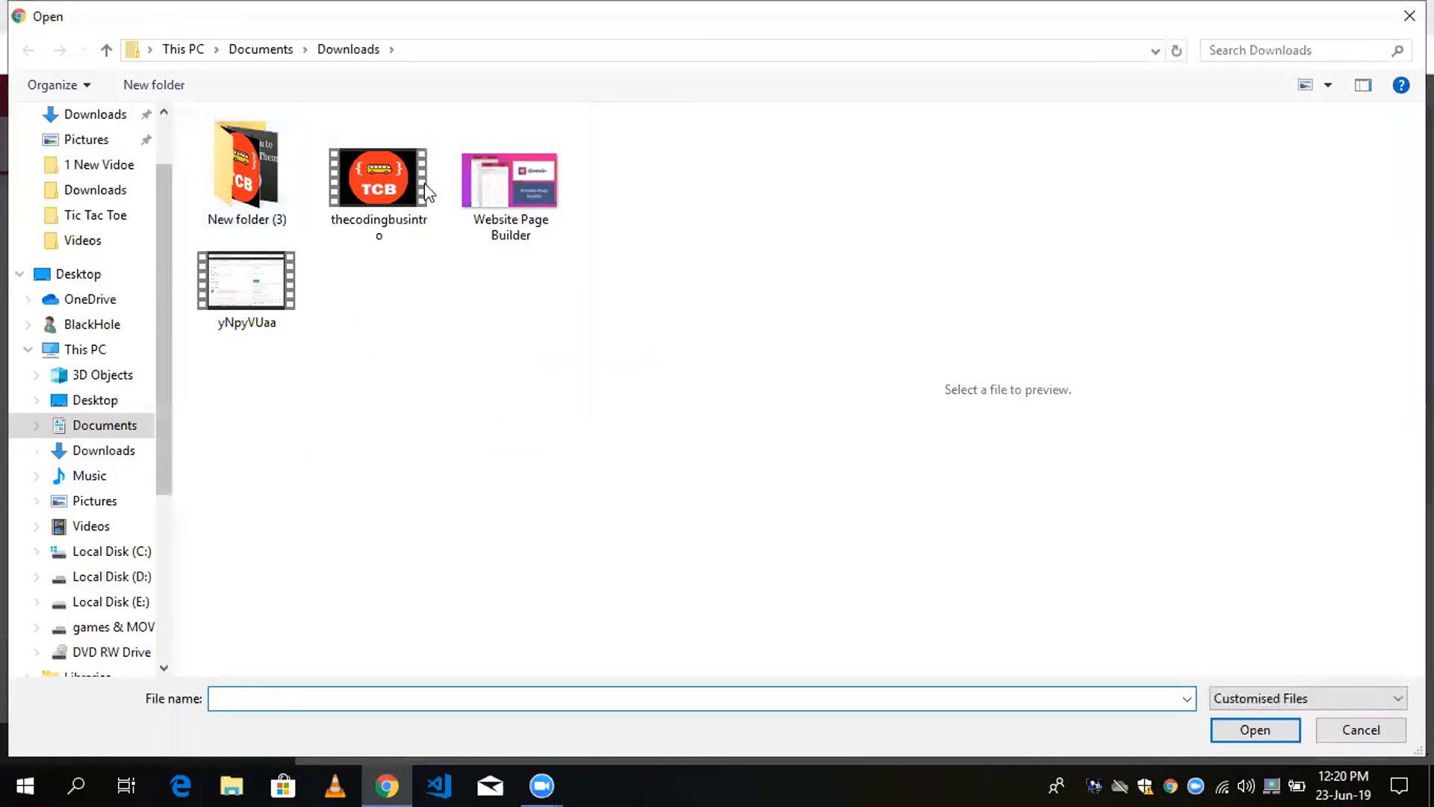
click(502, 196)
key(Return)
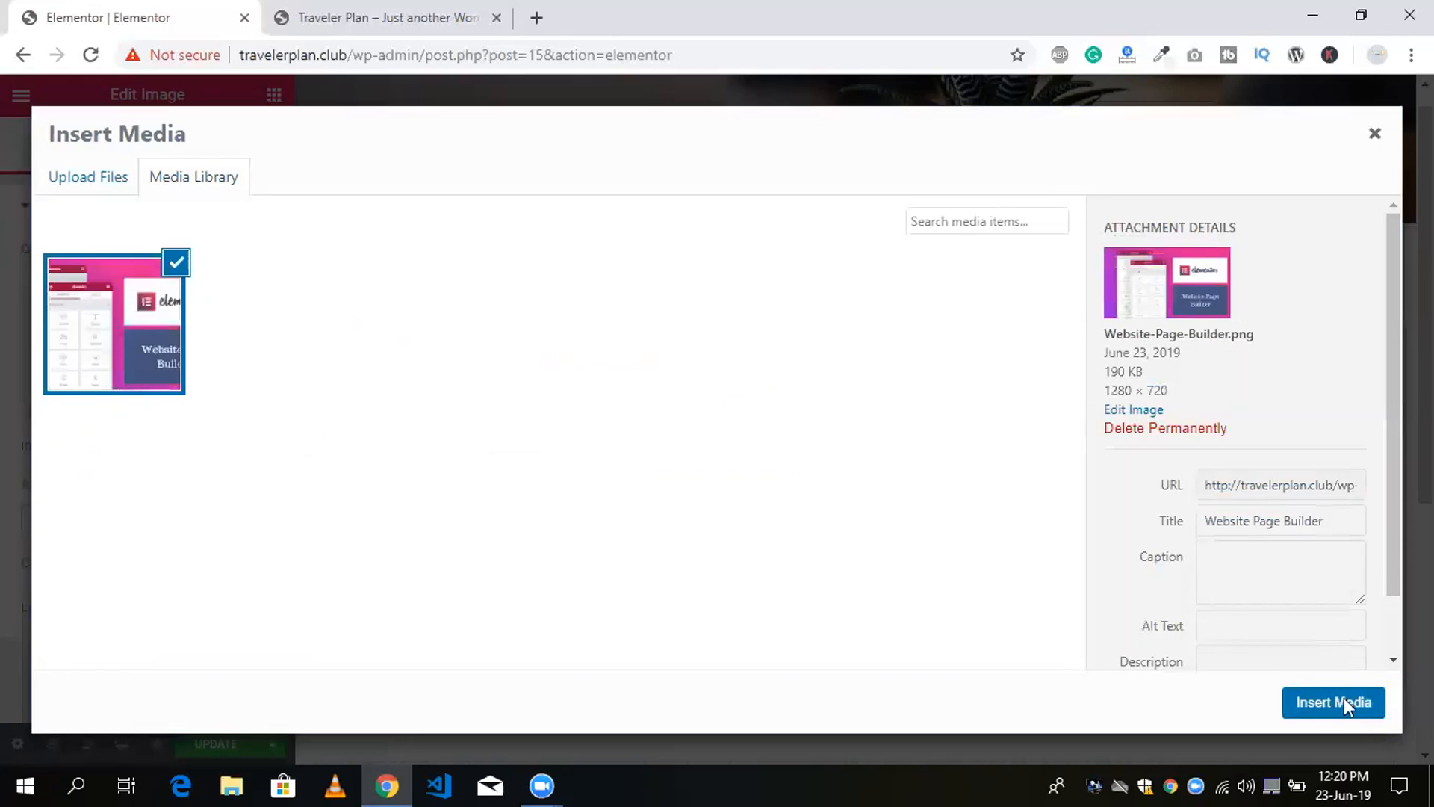
click(1343, 703)
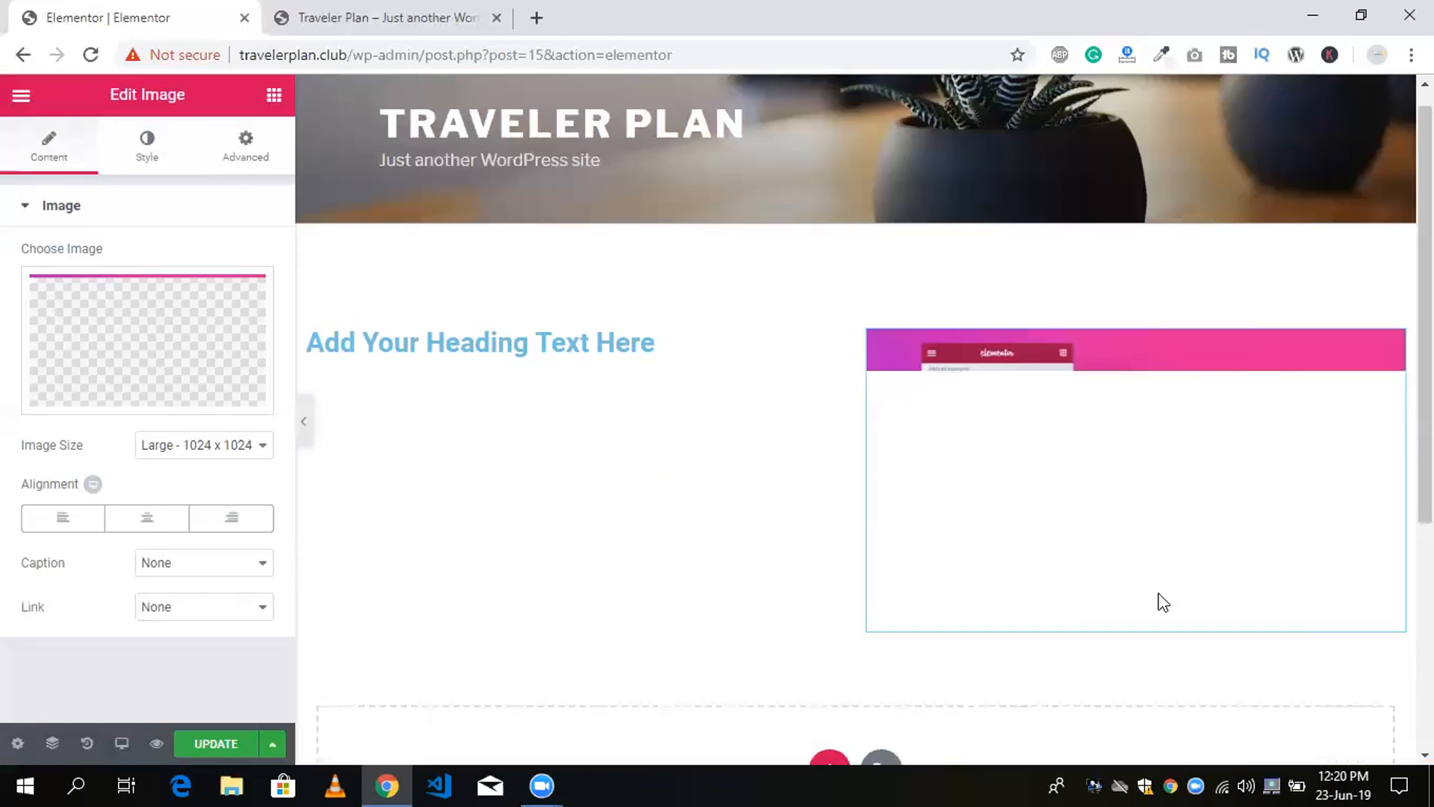
Copy the heading text "Add Your Heading Text Here" and paste it repeatedly into the first column's heading.
triple_click(493, 408)
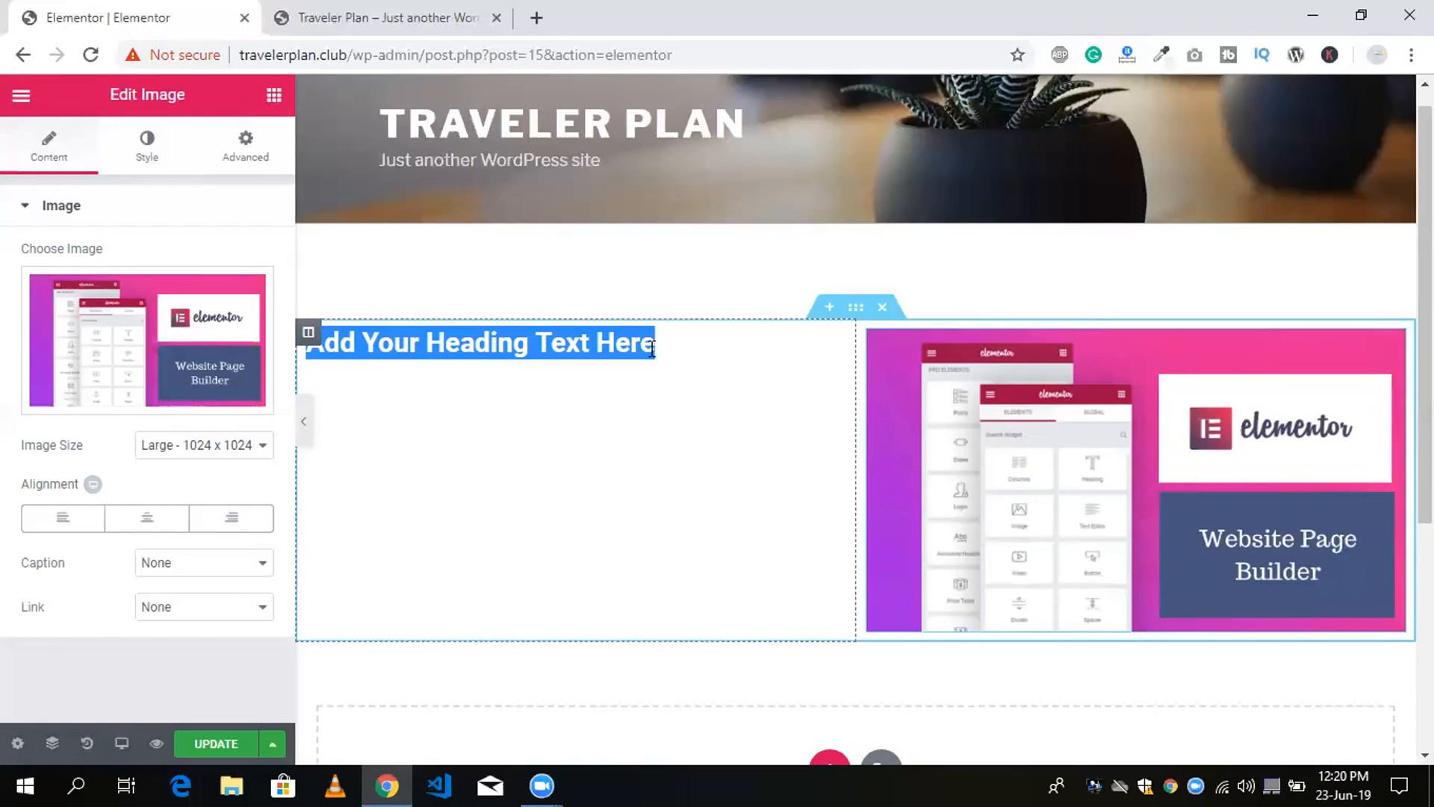
click(554, 458)
text(Add Your Heading Text Here Add Your Heading Text Here Add Your Heading Text Here Add Your Heading Text Here Add Your Heading Text Here)
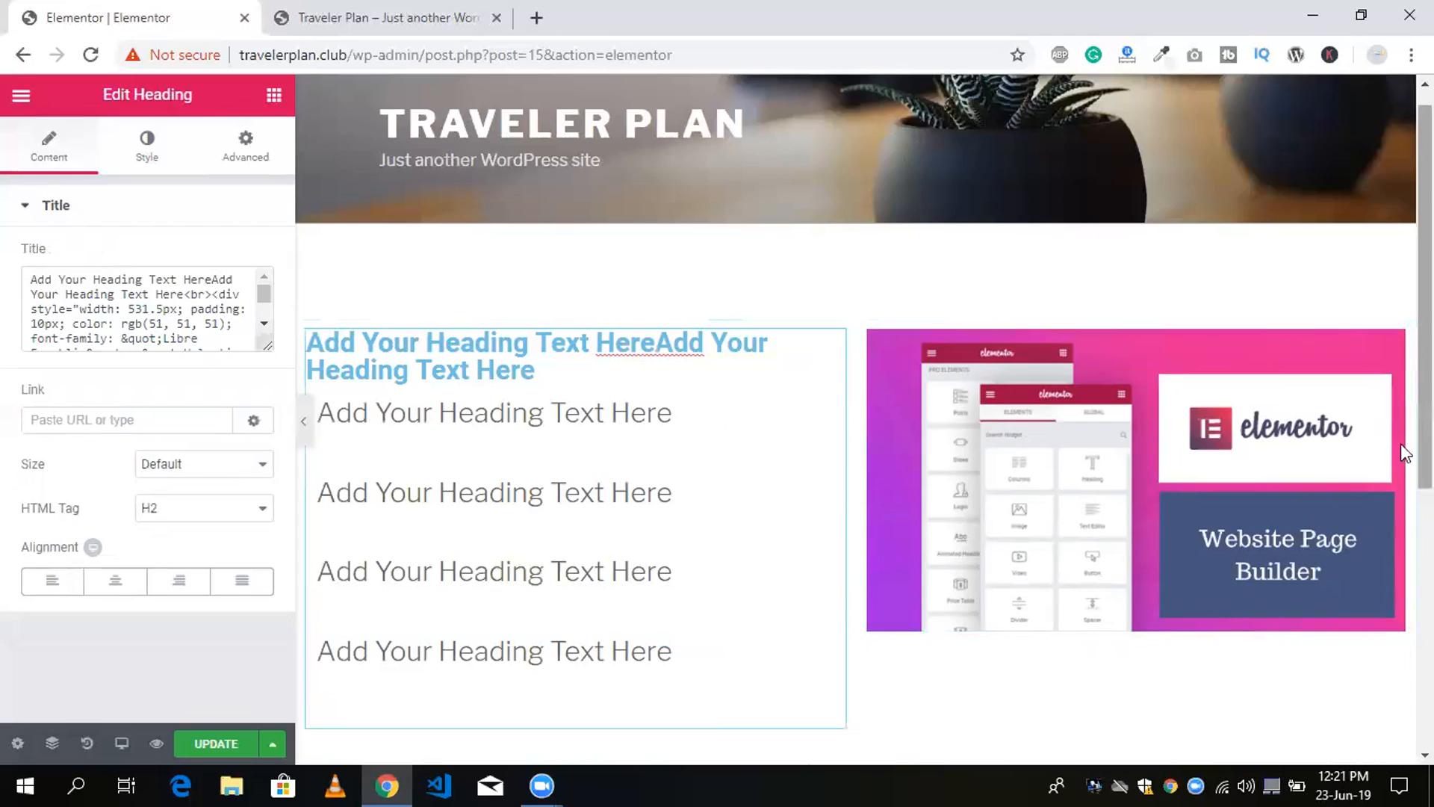
Add a new section with three equal columns below the two-column section.
scroll(1405, 453, down, 3)
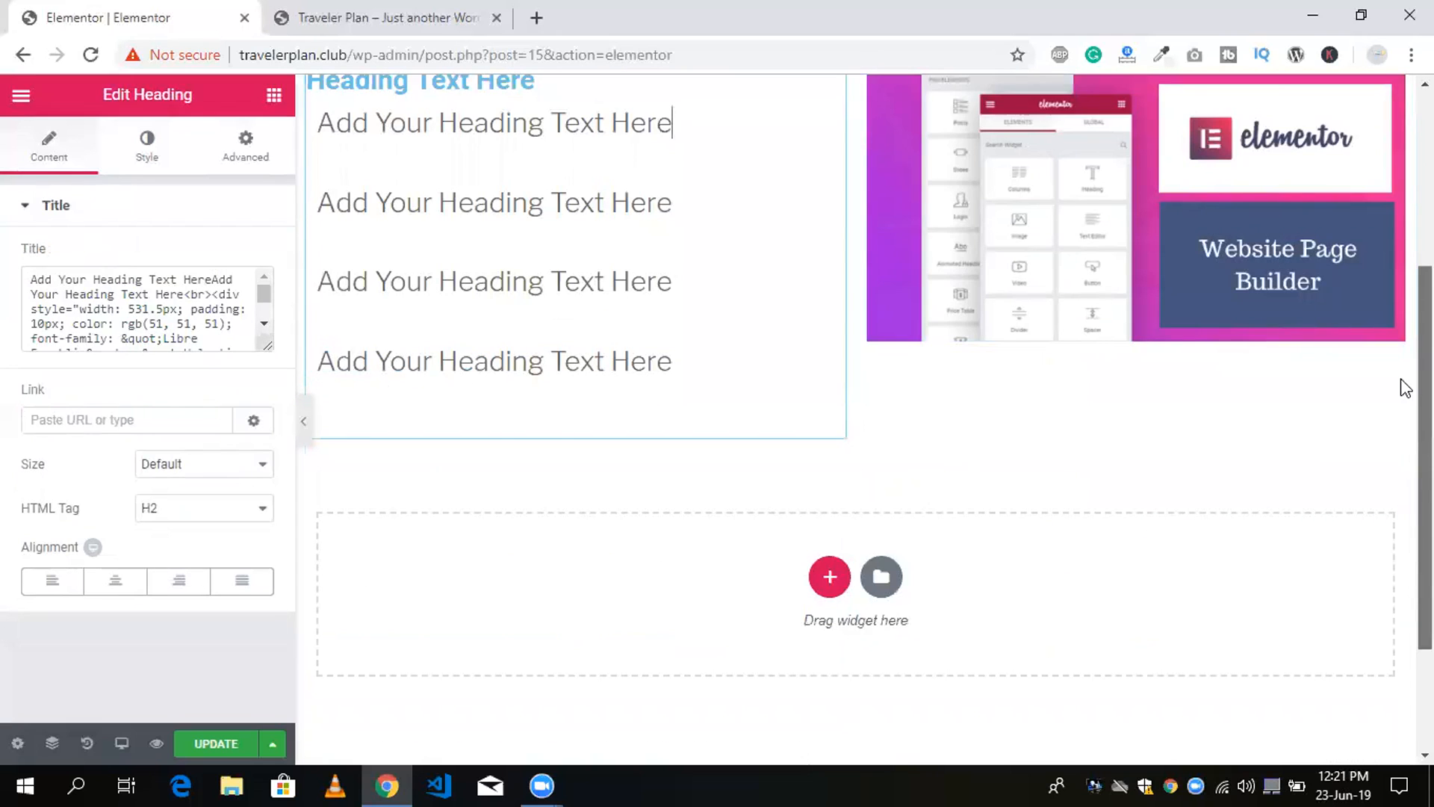
scroll(1405, 463, up, 3)
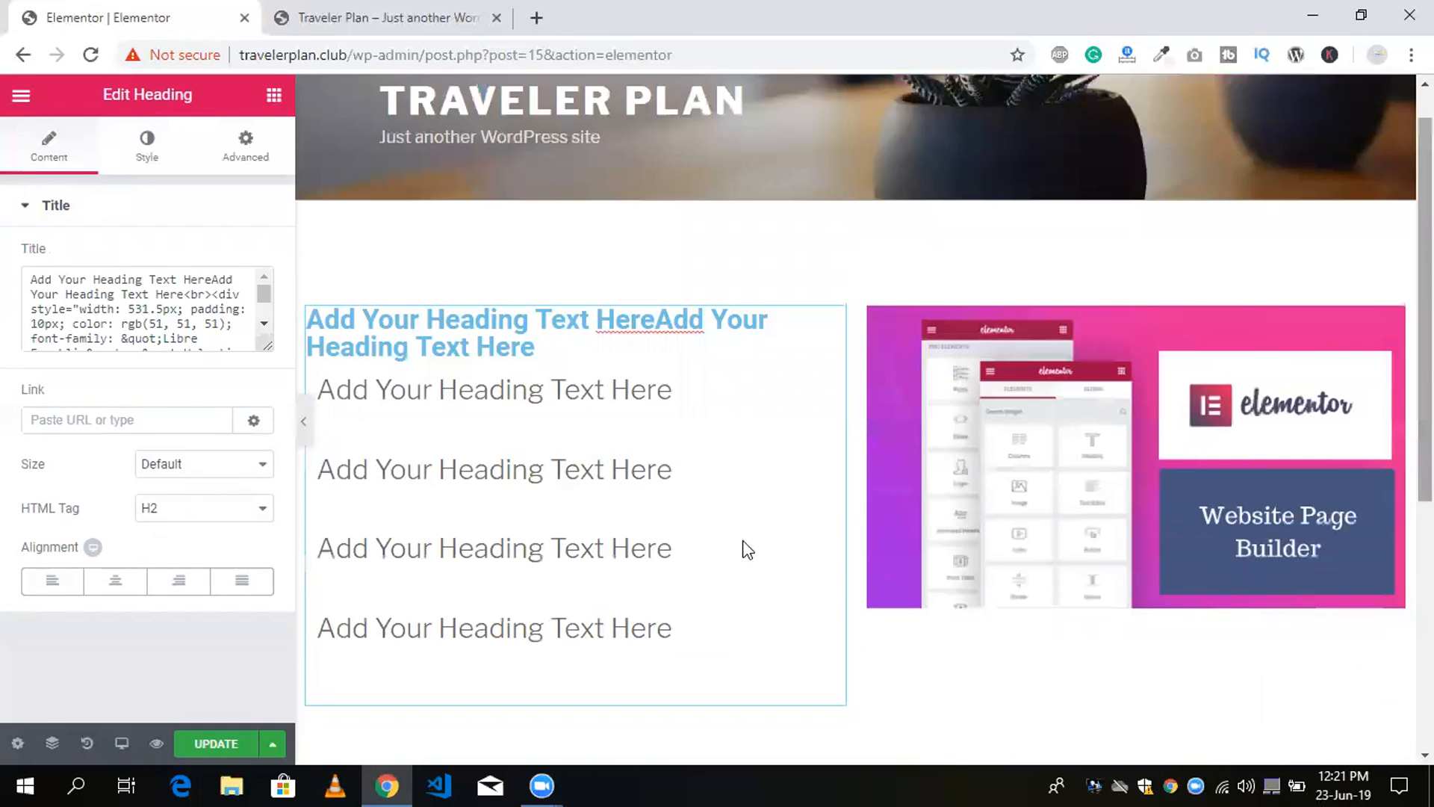
scroll(792, 561, down, 3)
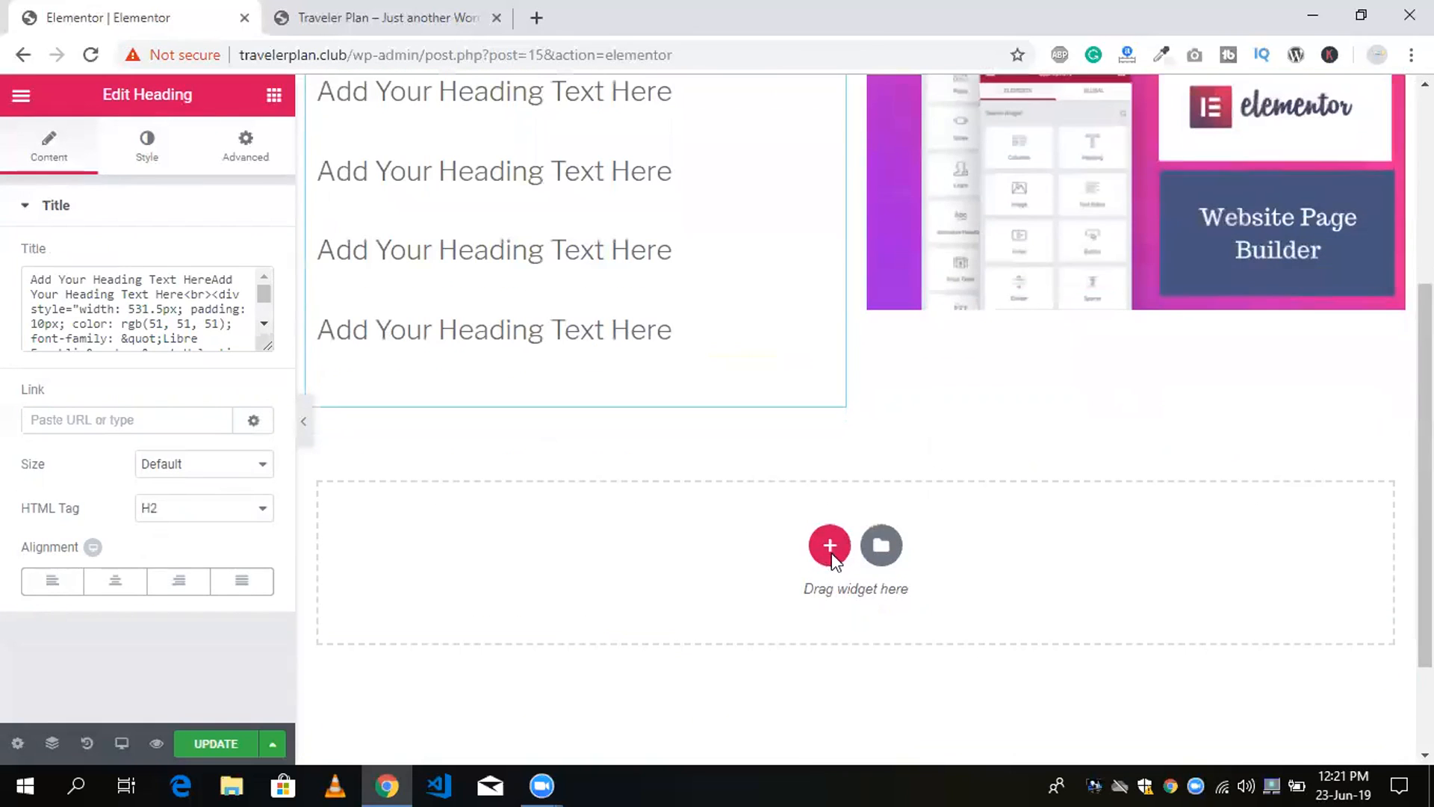
click(830, 555)
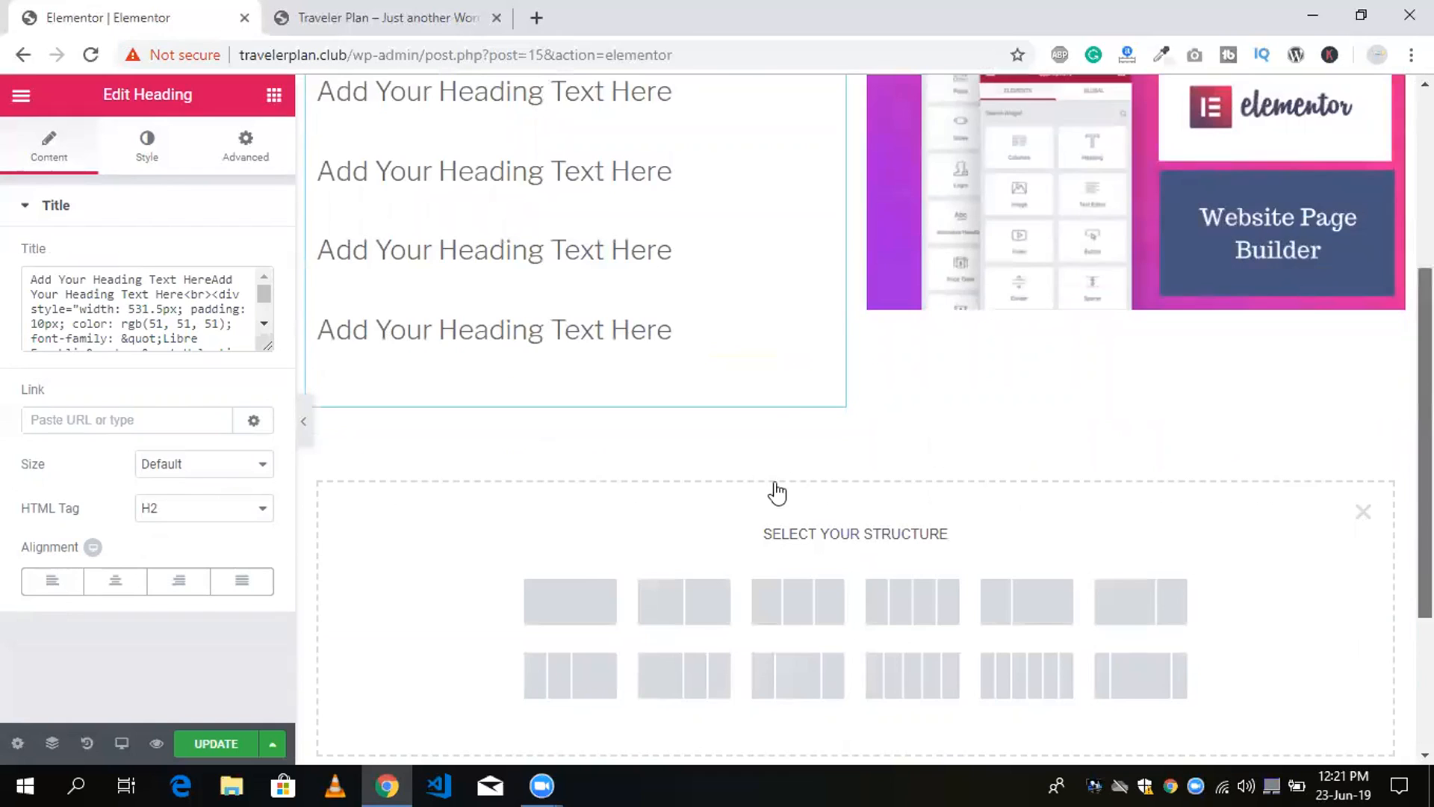
scroll(792, 489, down, 2)
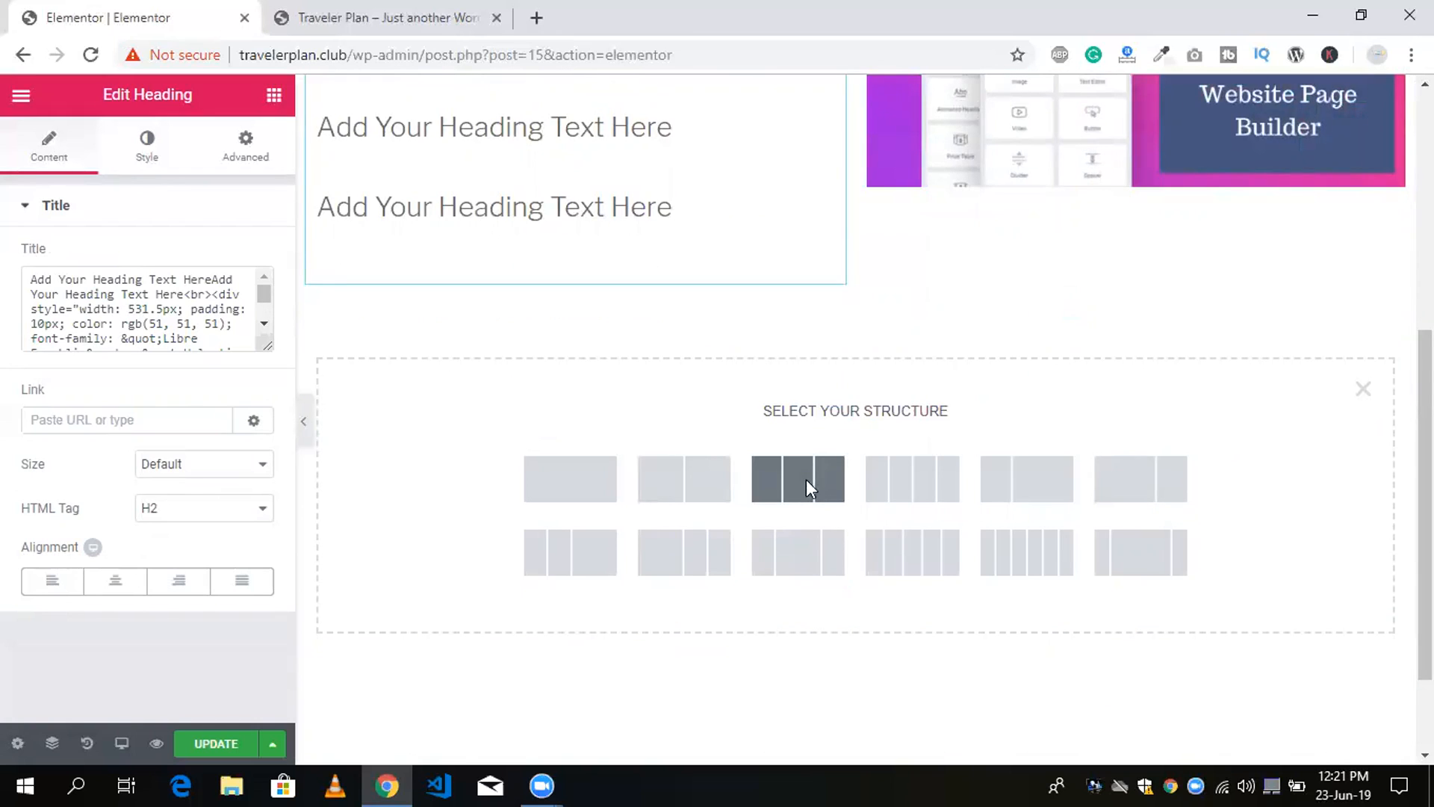
click(808, 489)
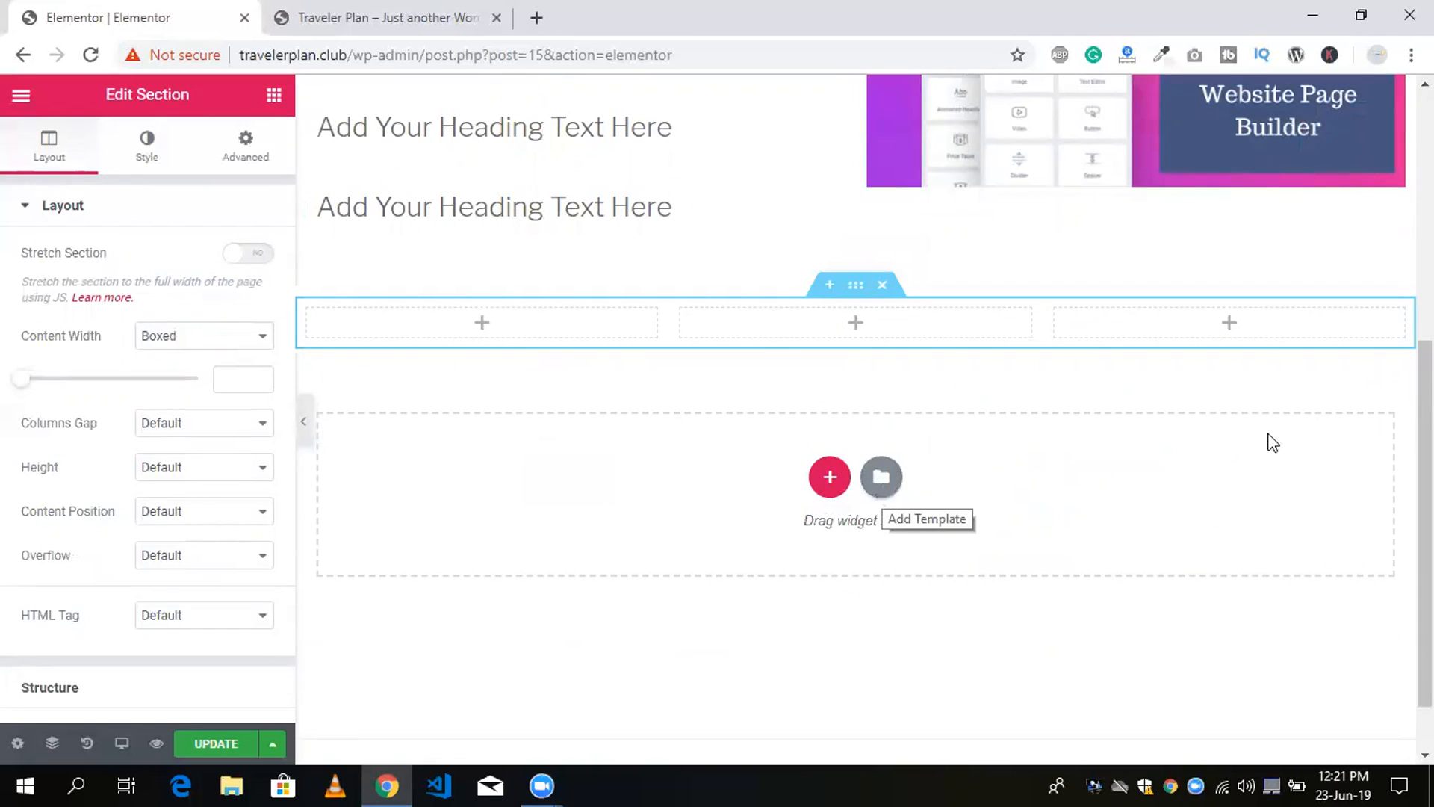
Insert the "Workflow Optimization Made Easy" page template from the library below the three-column section and look over the inserted content.
drag(1407, 478, 1406, 520)
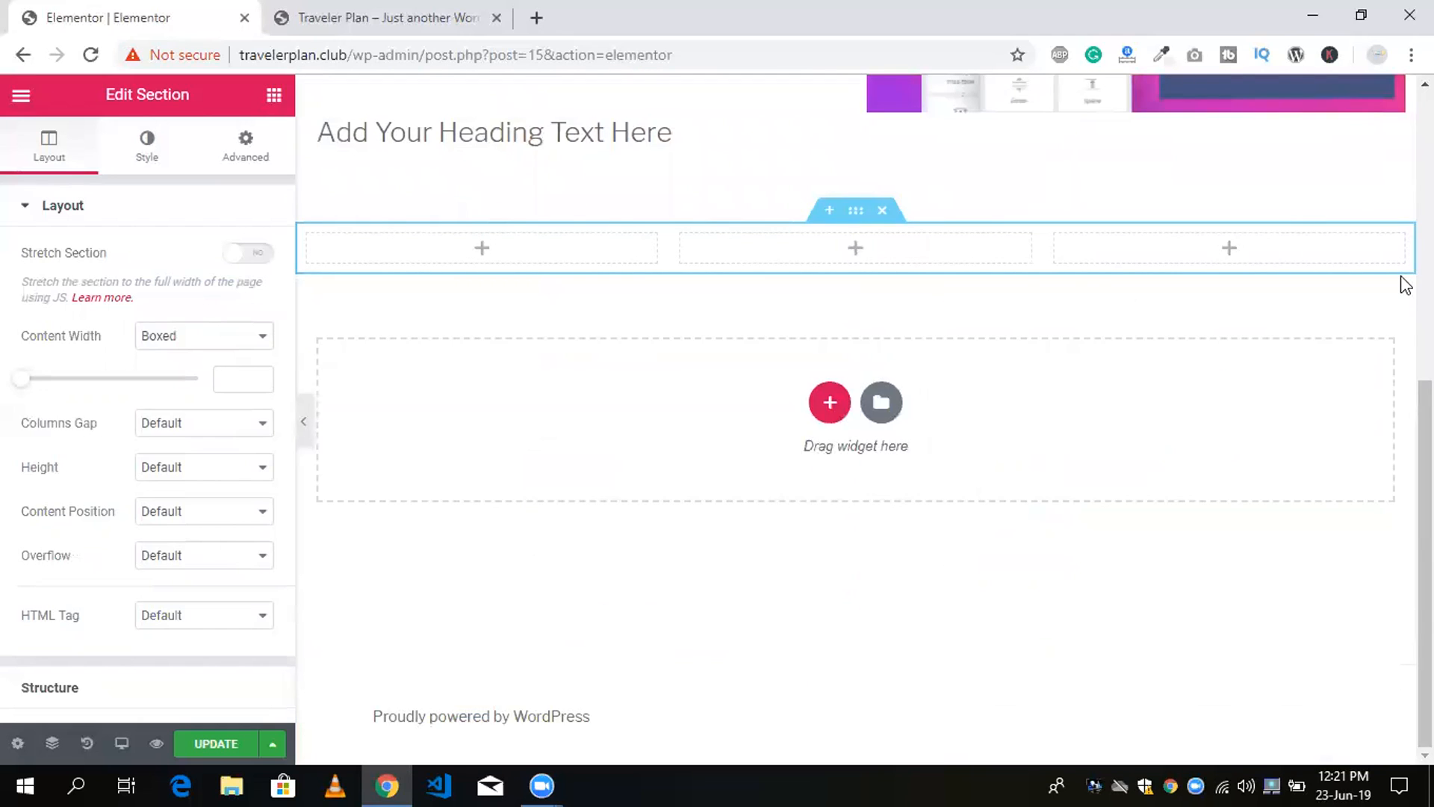
scroll(1399, 282, up, 2)
scroll(1399, 474, up, 3)
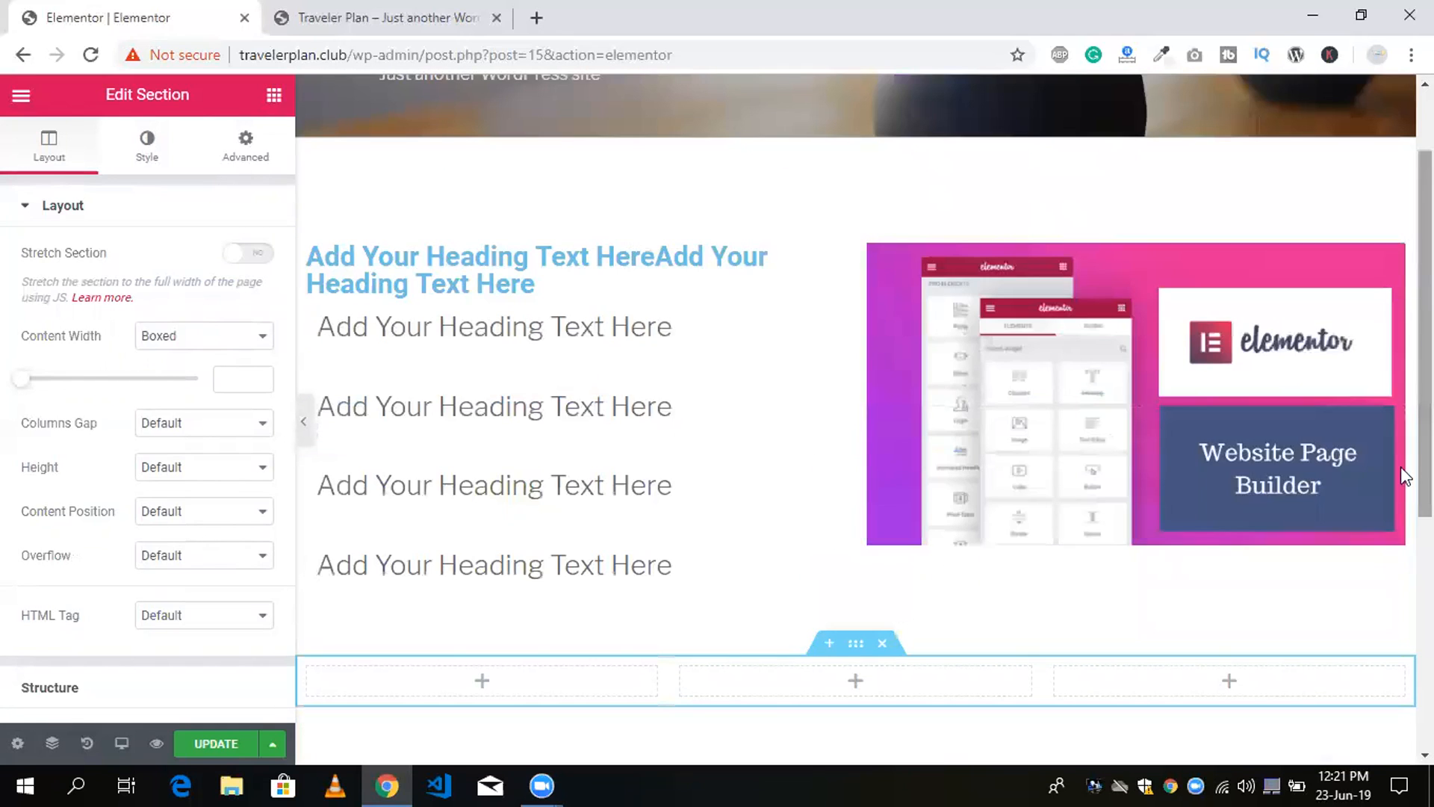
scroll(925, 480, down, 4)
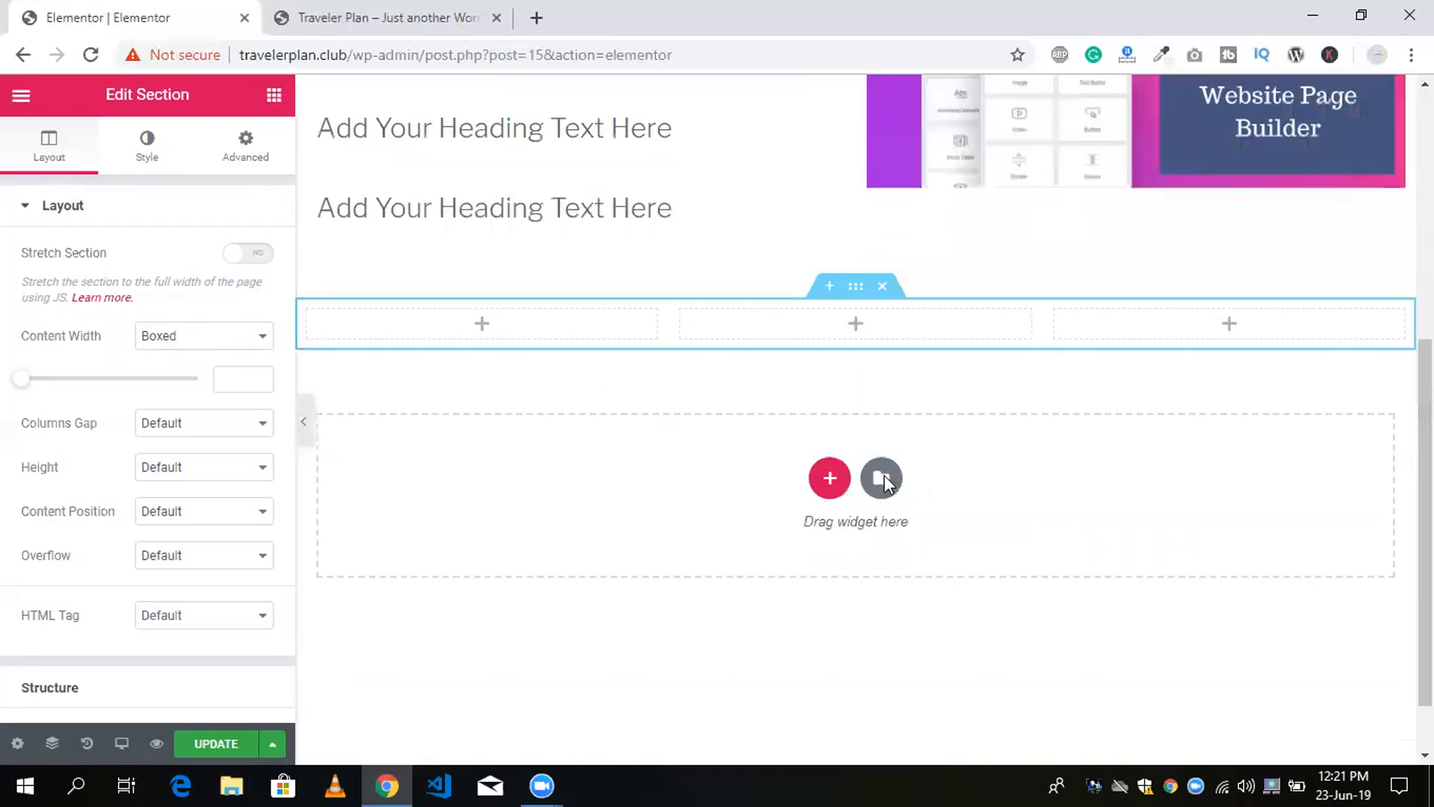
click(881, 479)
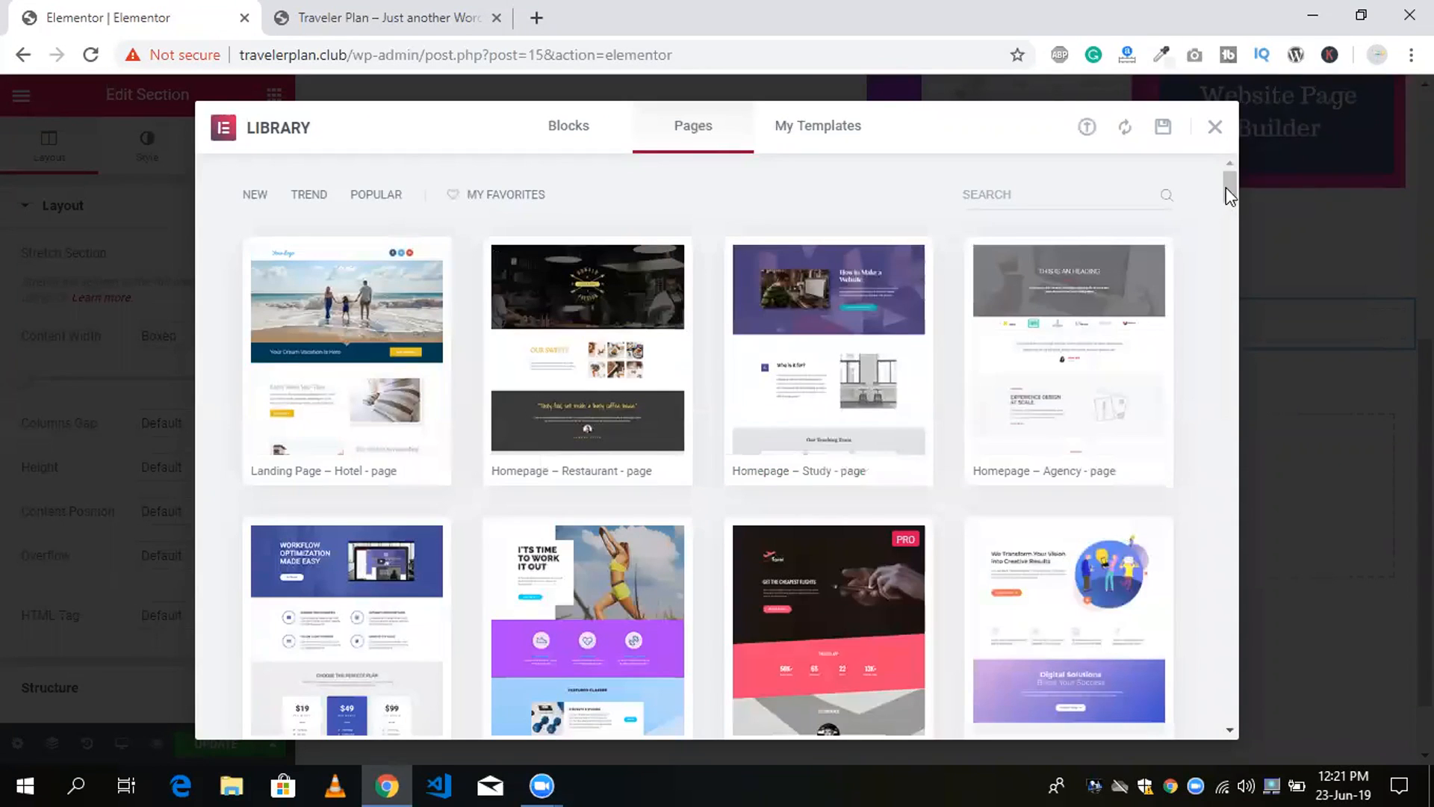
scroll(1226, 201, down, 4)
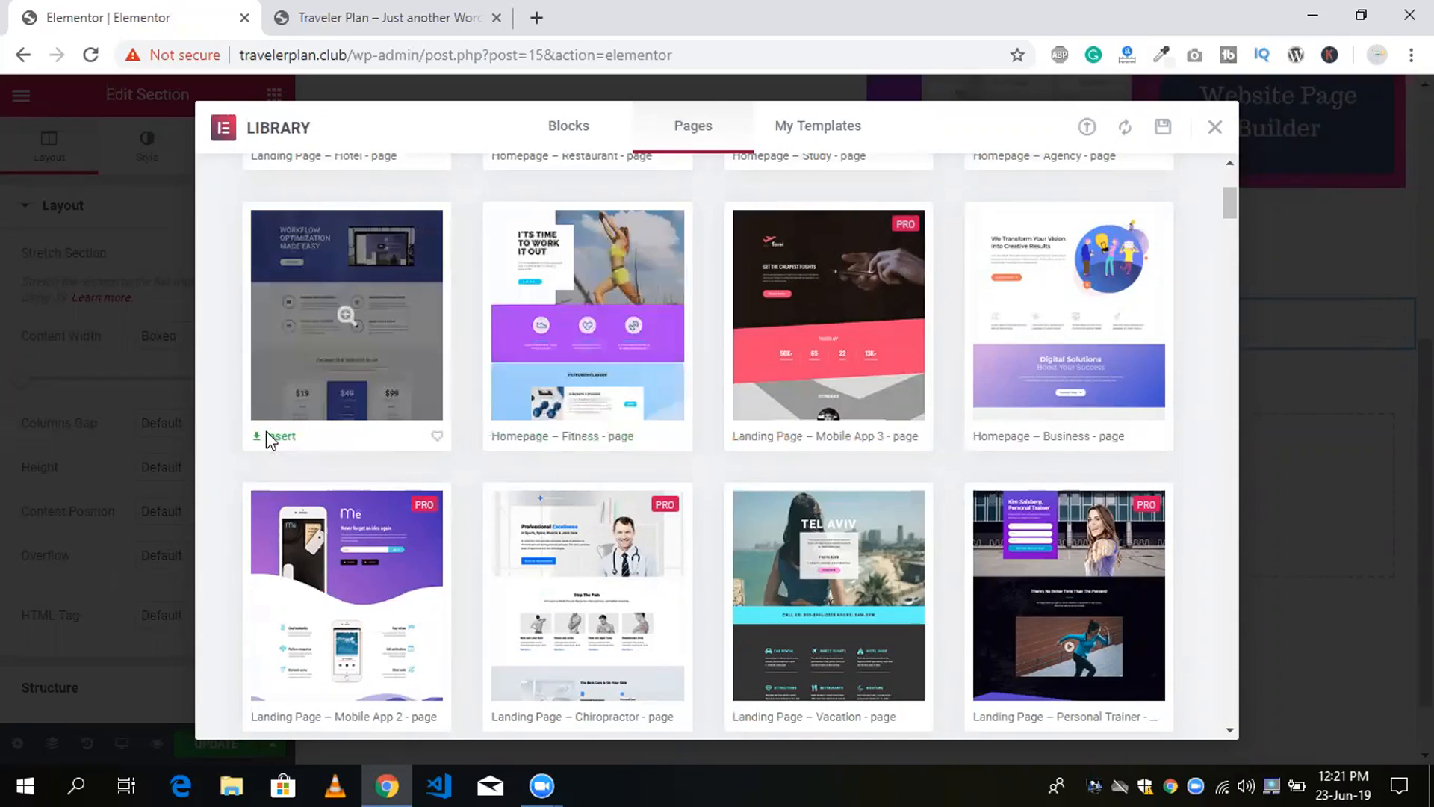
click(270, 438)
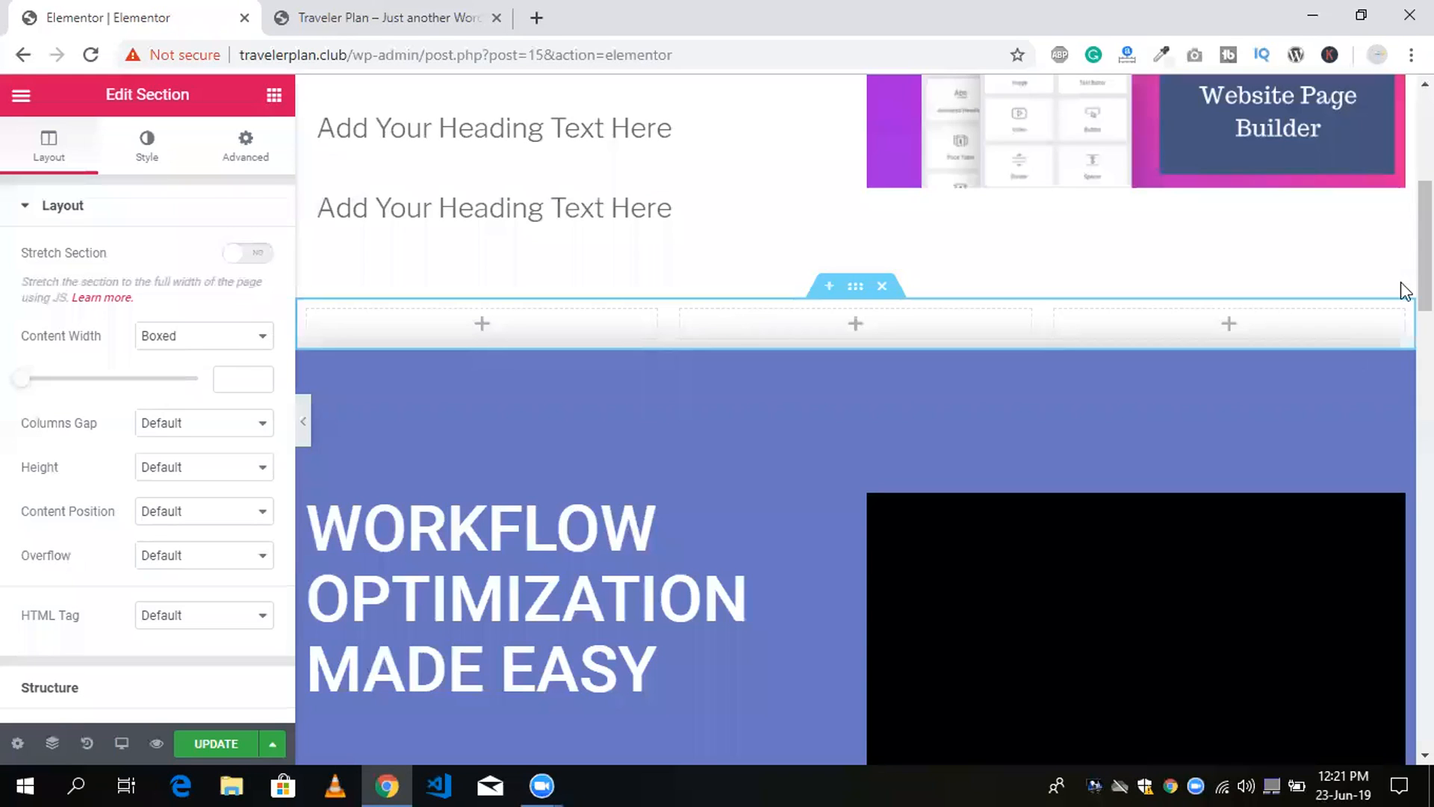
scroll(1402, 269, down, 1)
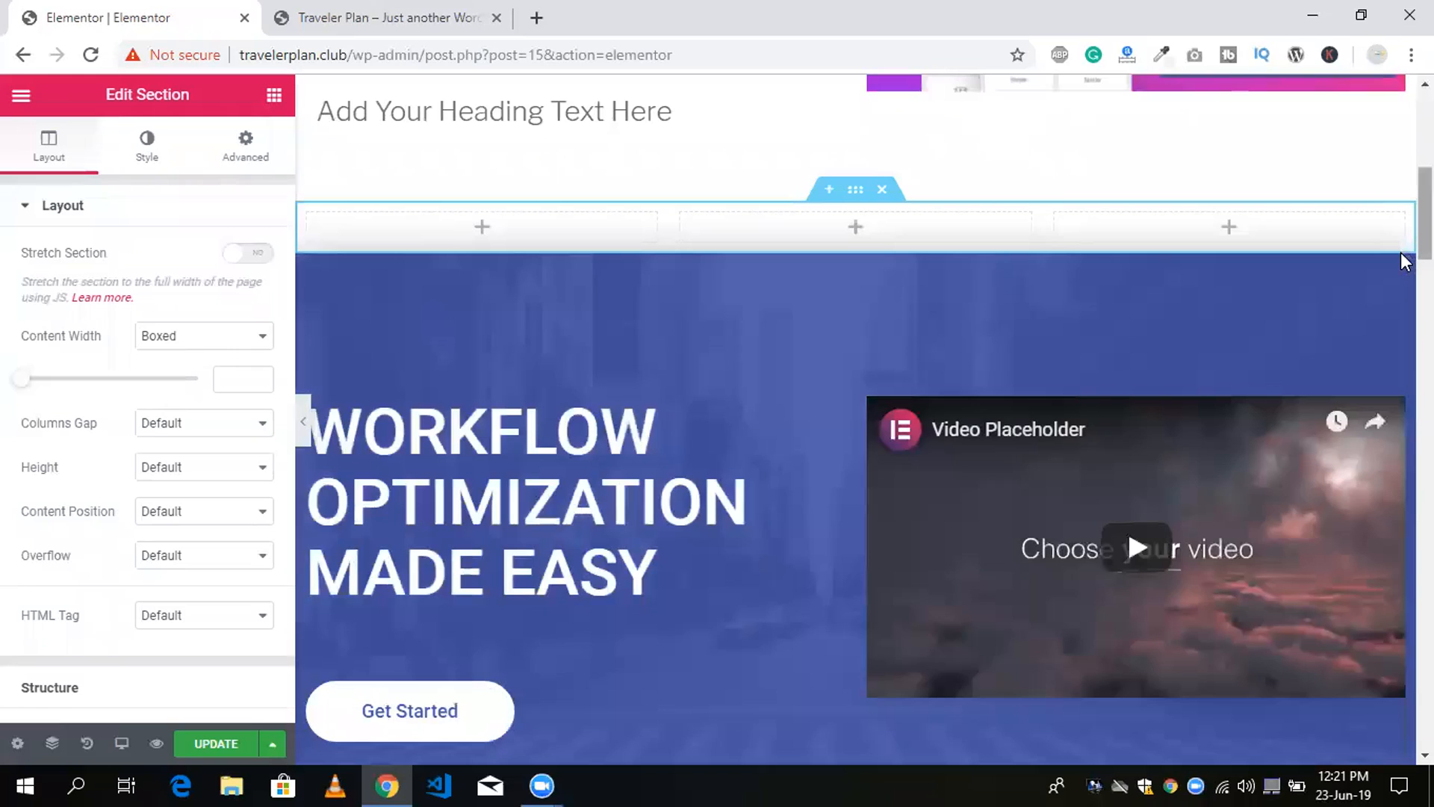
scroll(1401, 226, down, 6)
scroll(1405, 225, up, 6)
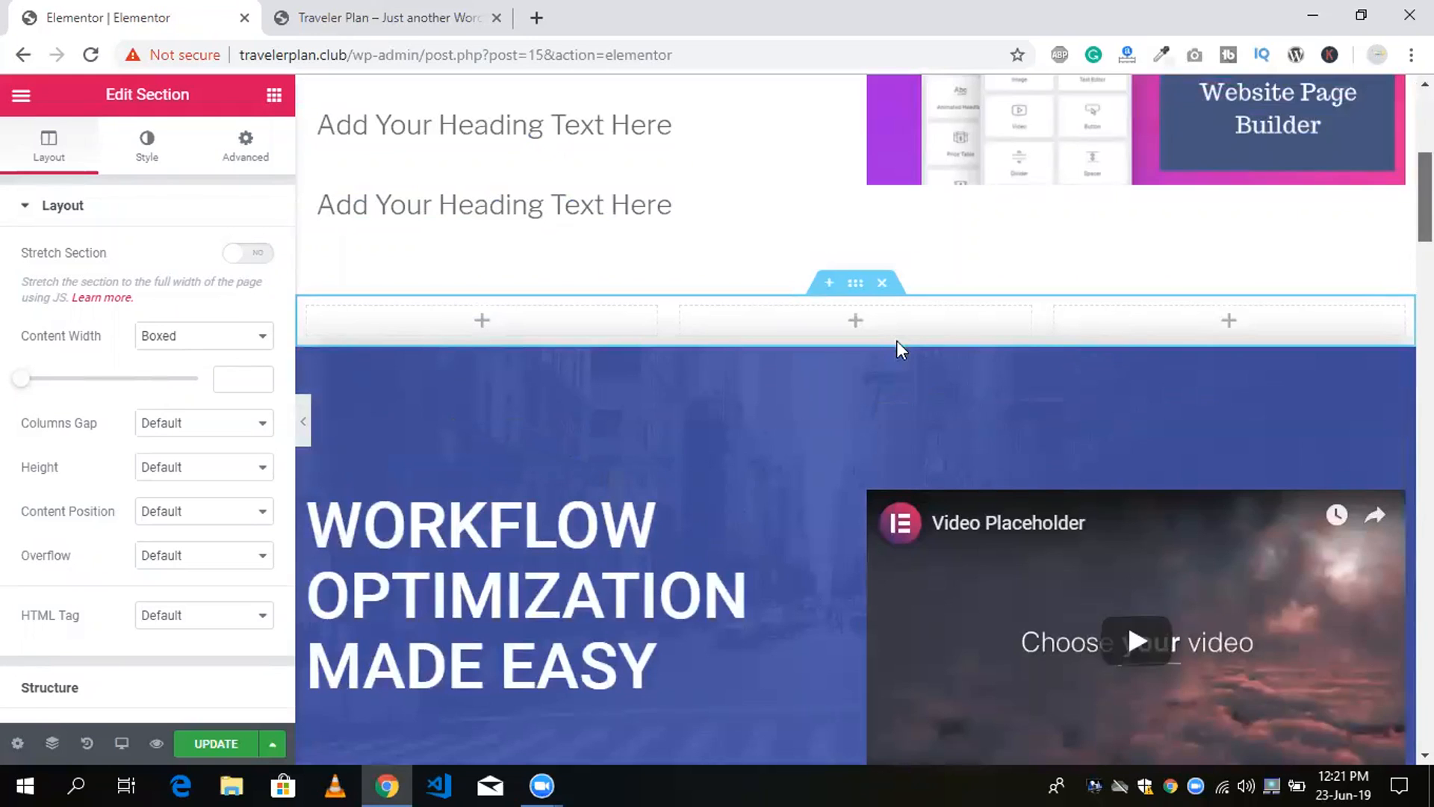
Delete the two-column heading and image section and the empty three-column section above the template, and update the page.
scroll(887, 341, up, 5)
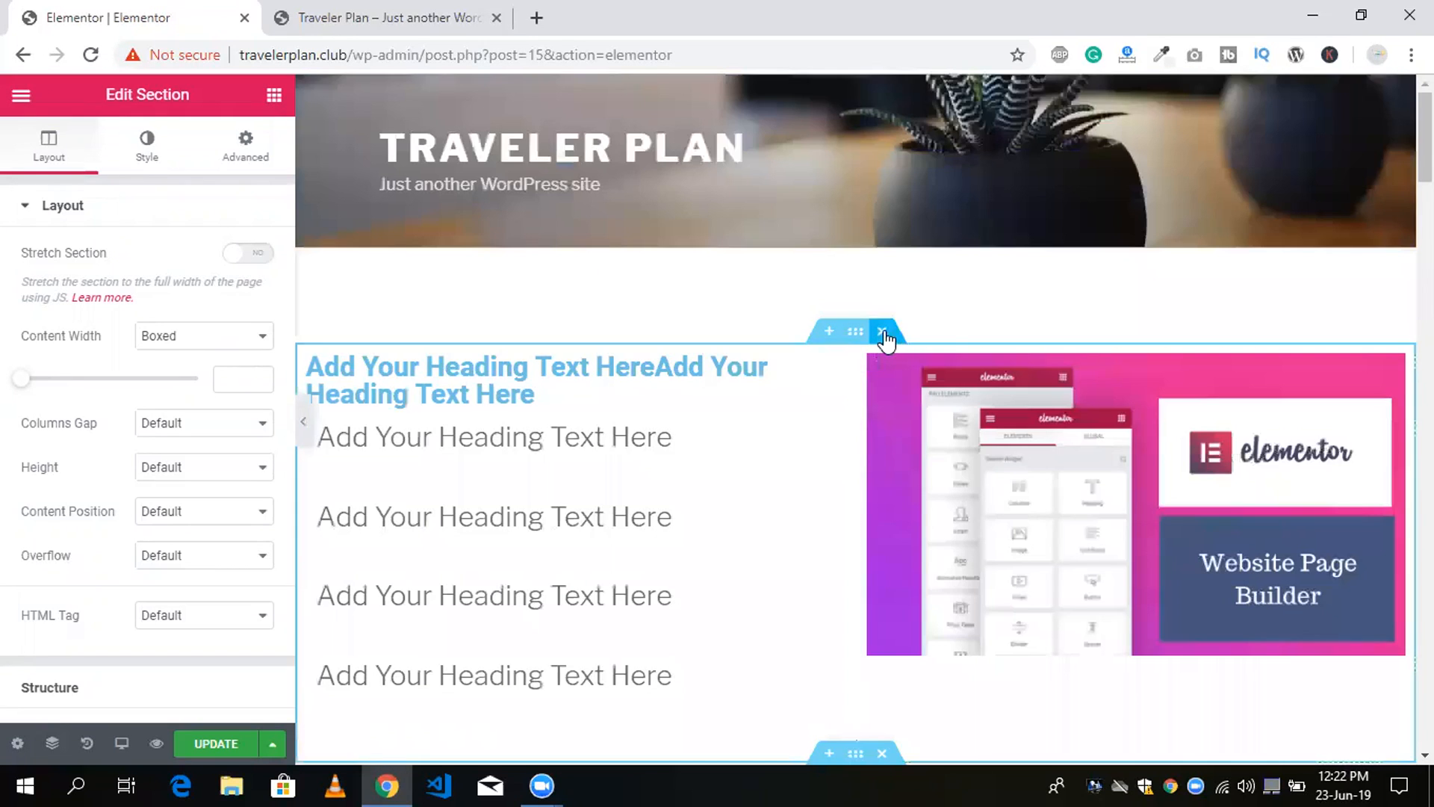
click(883, 330)
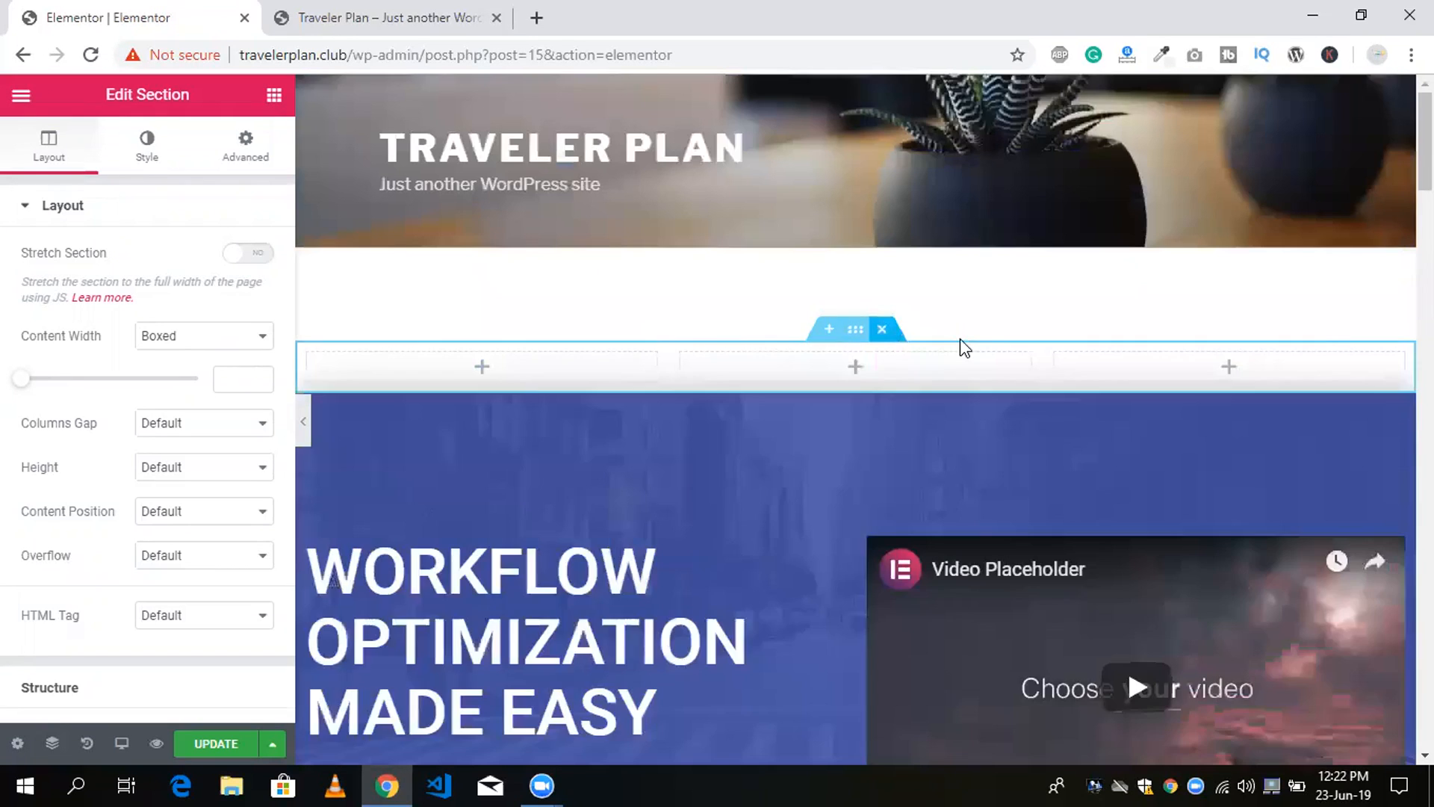
click(883, 331)
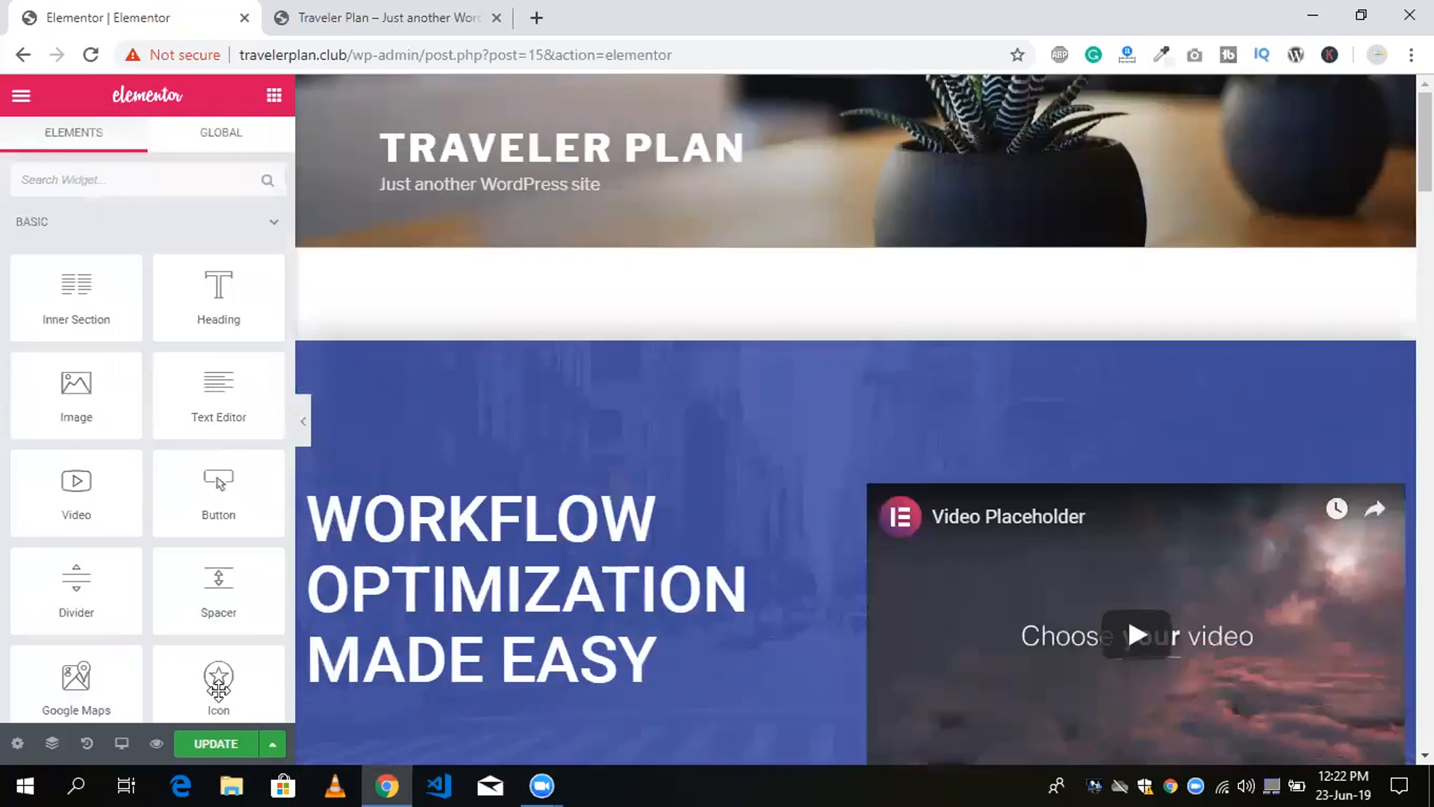
click(214, 744)
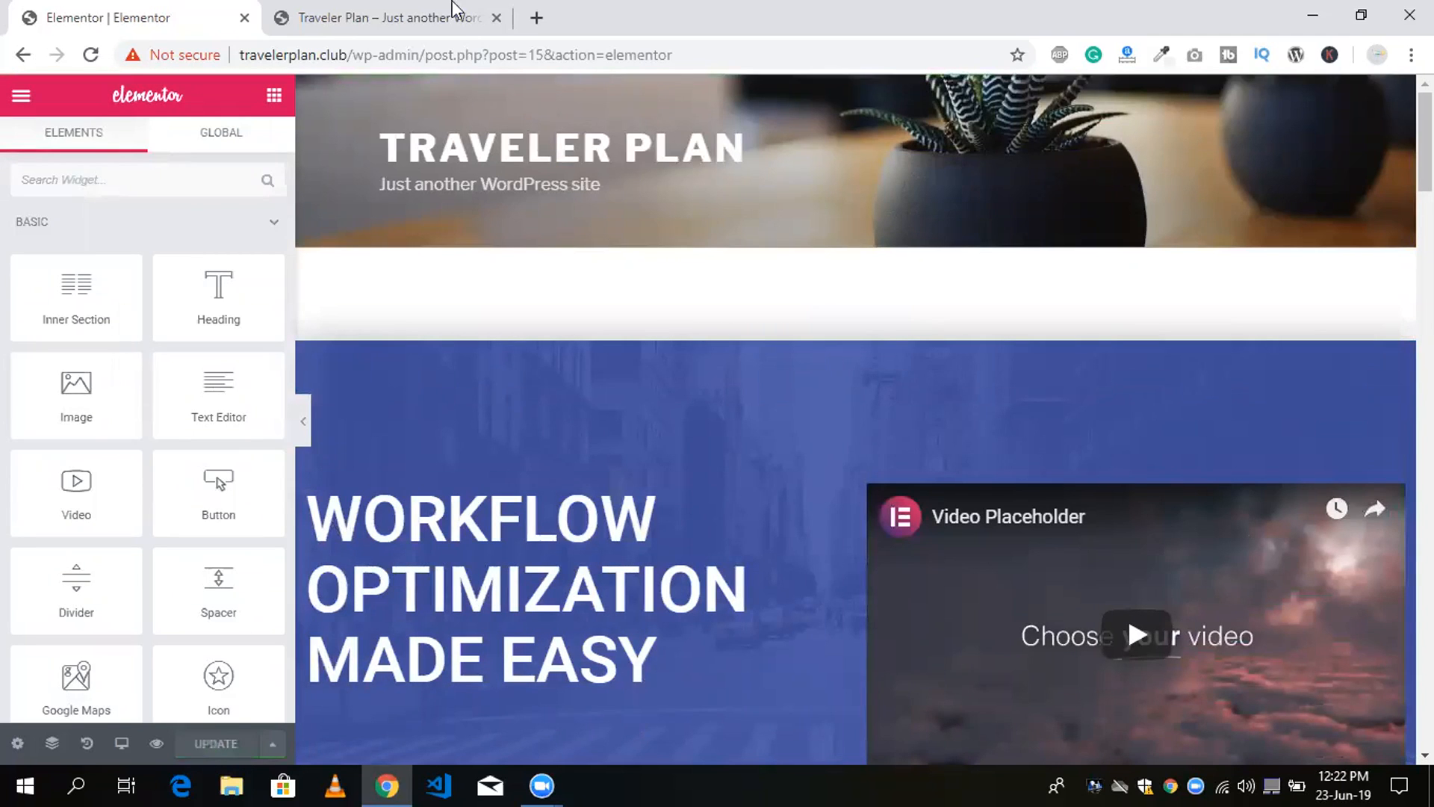
Open a preview of the page changes and look through the template sections from the header to the footer.
key(ctrl+Tab)
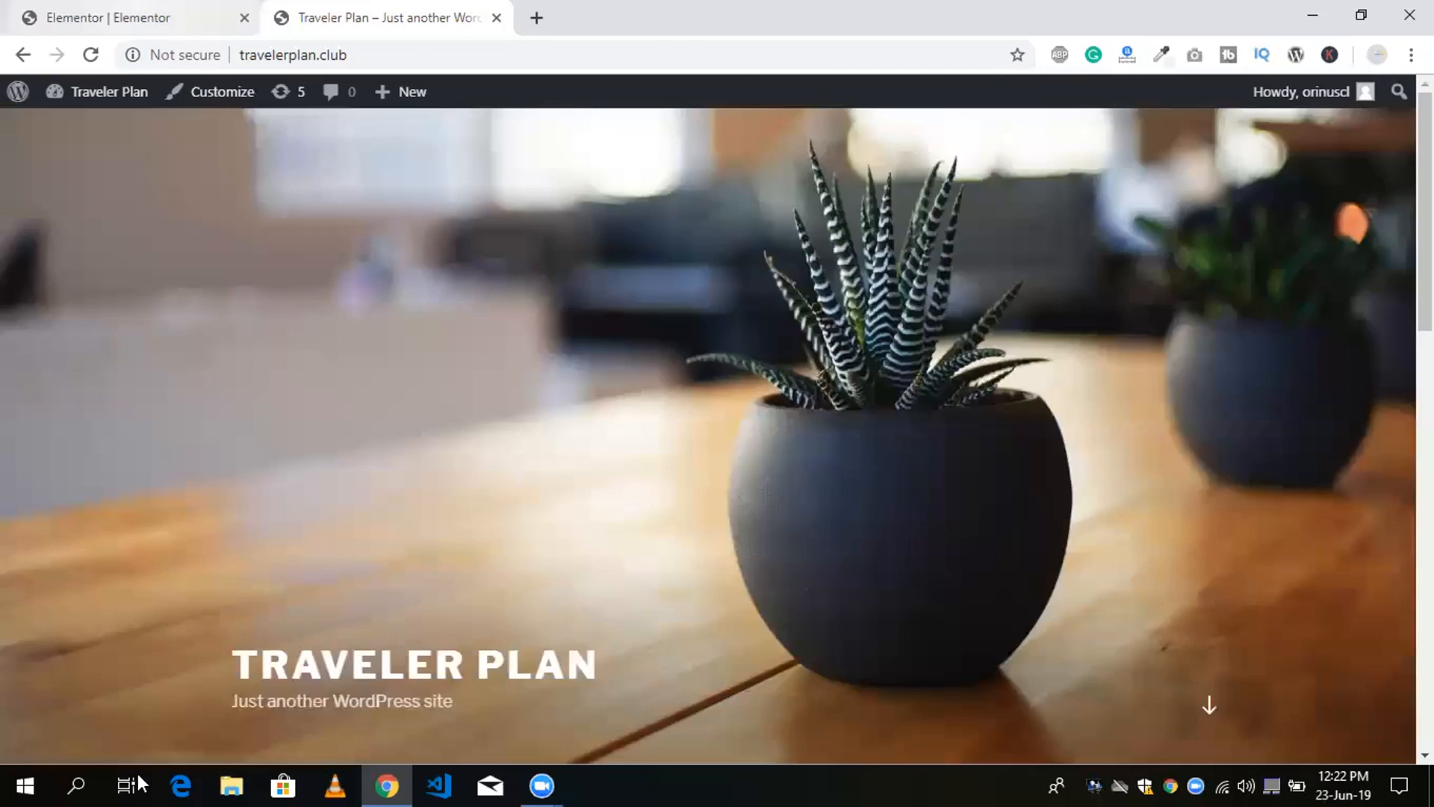
key(ctrl+Tab)
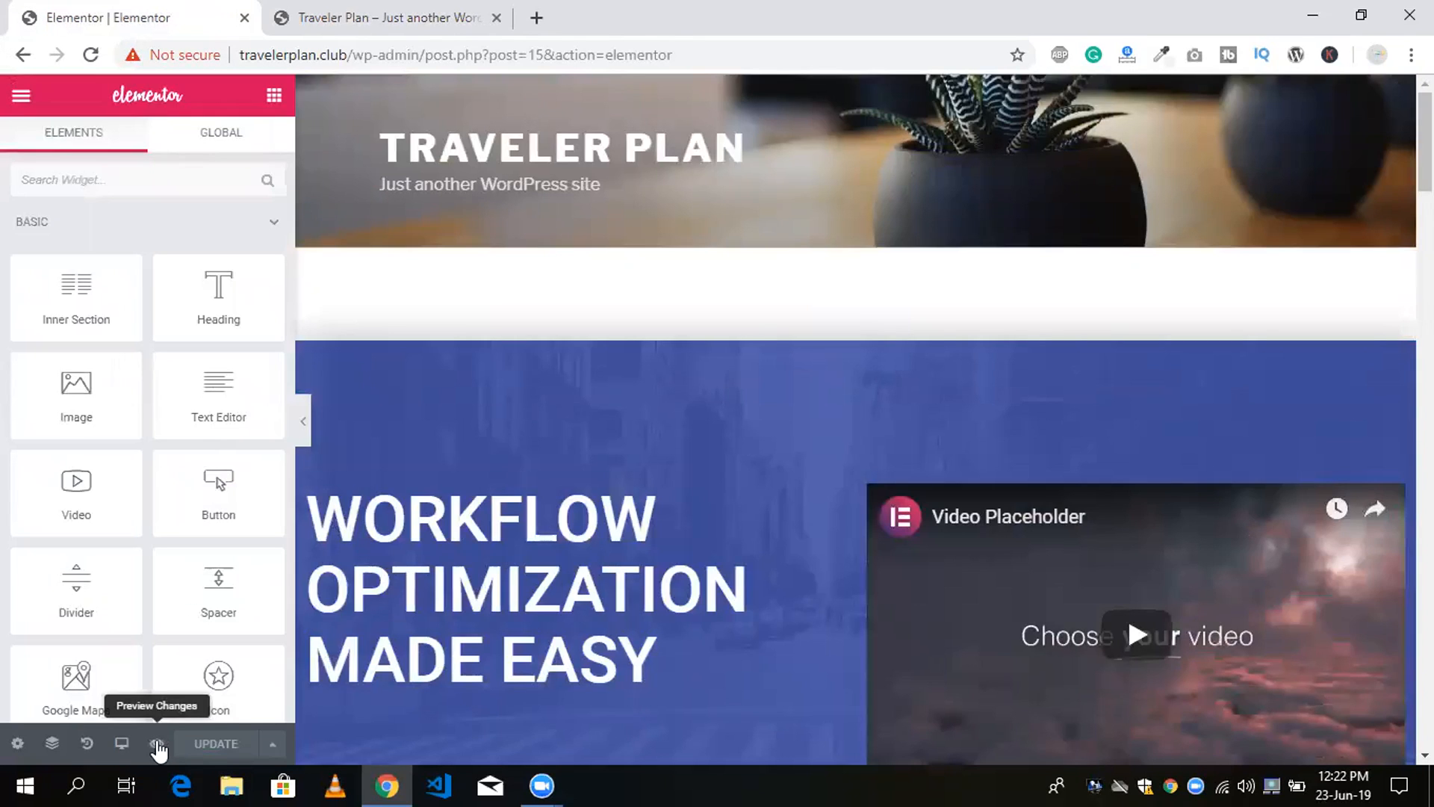
click(156, 742)
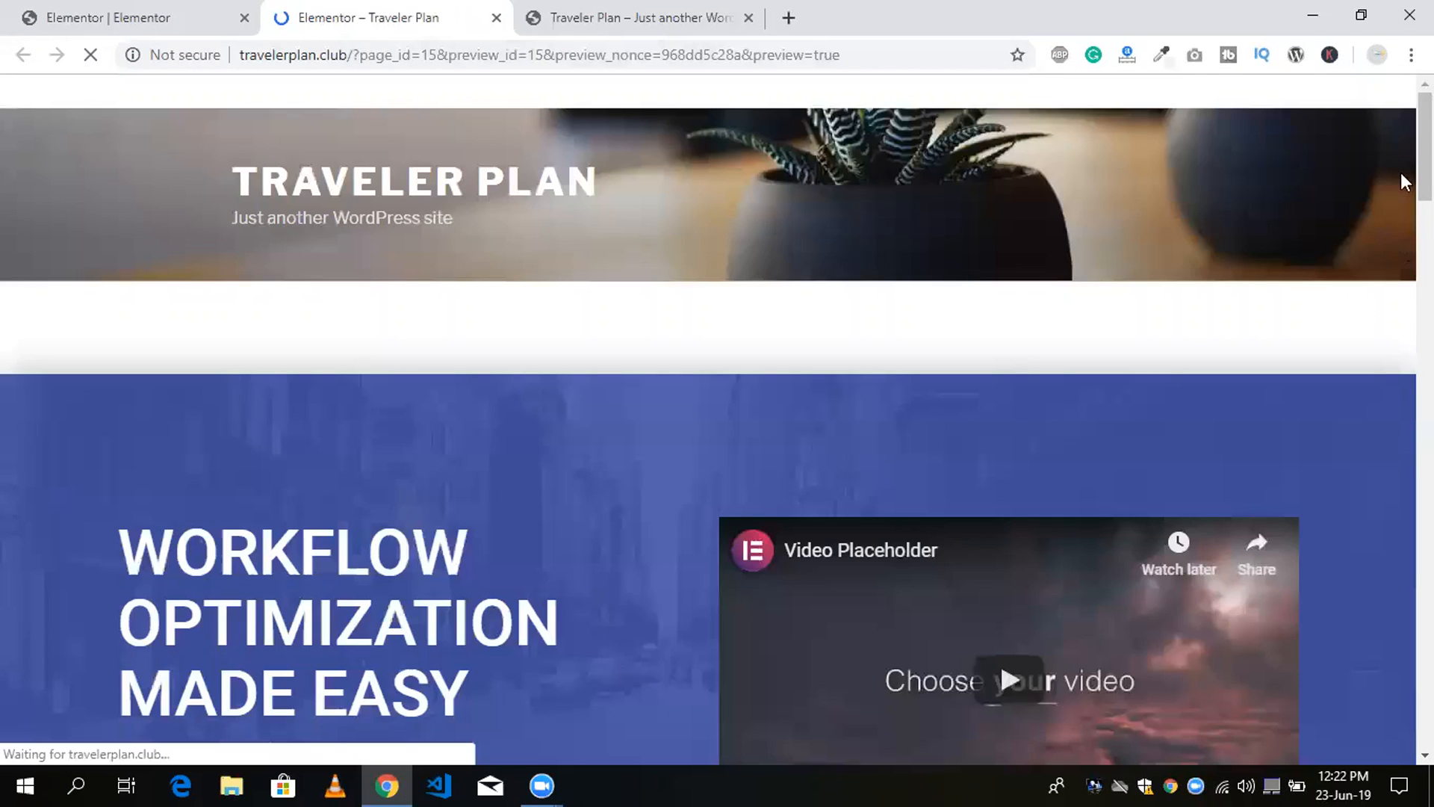
drag(1420, 192, 1419, 274)
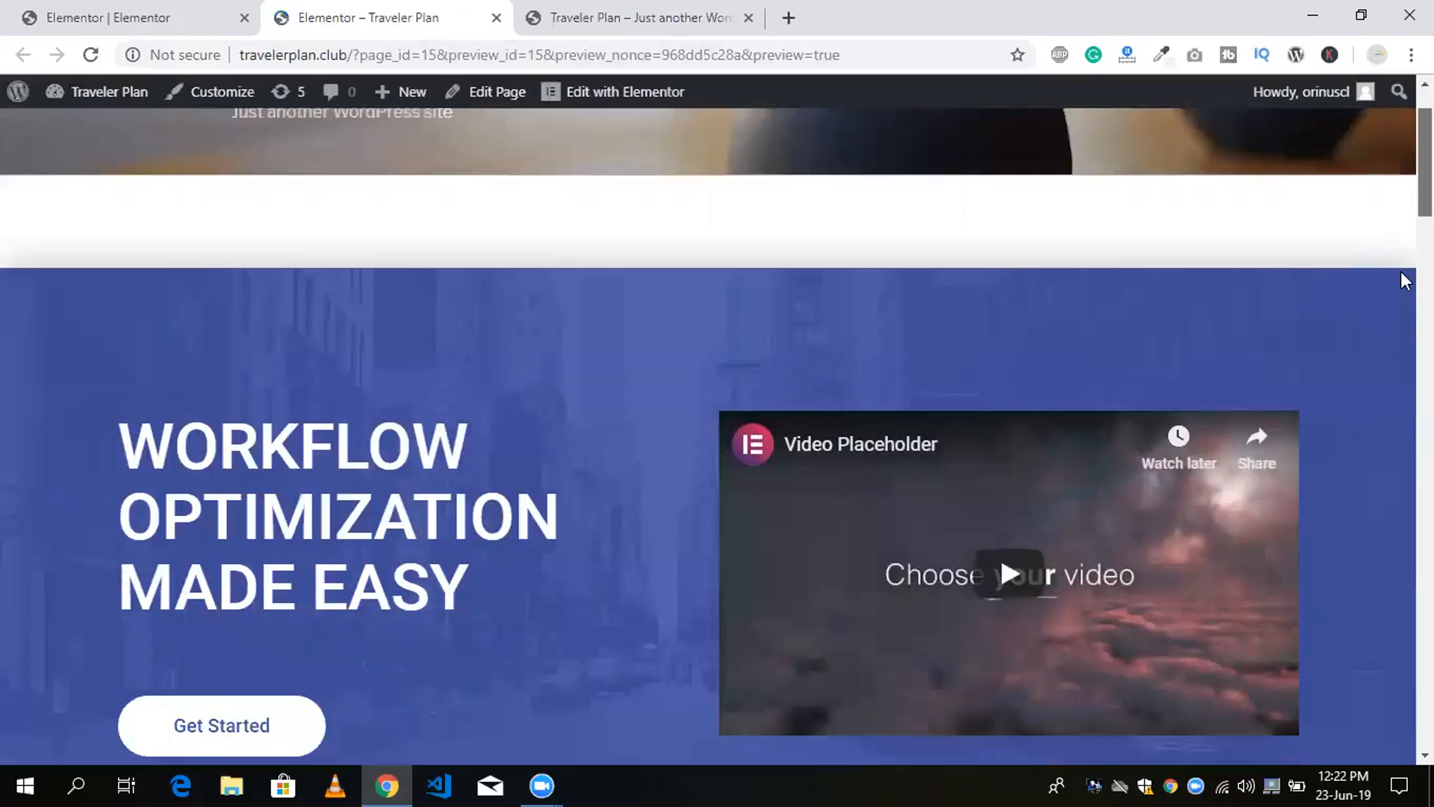
scroll(1400, 401, down, 6)
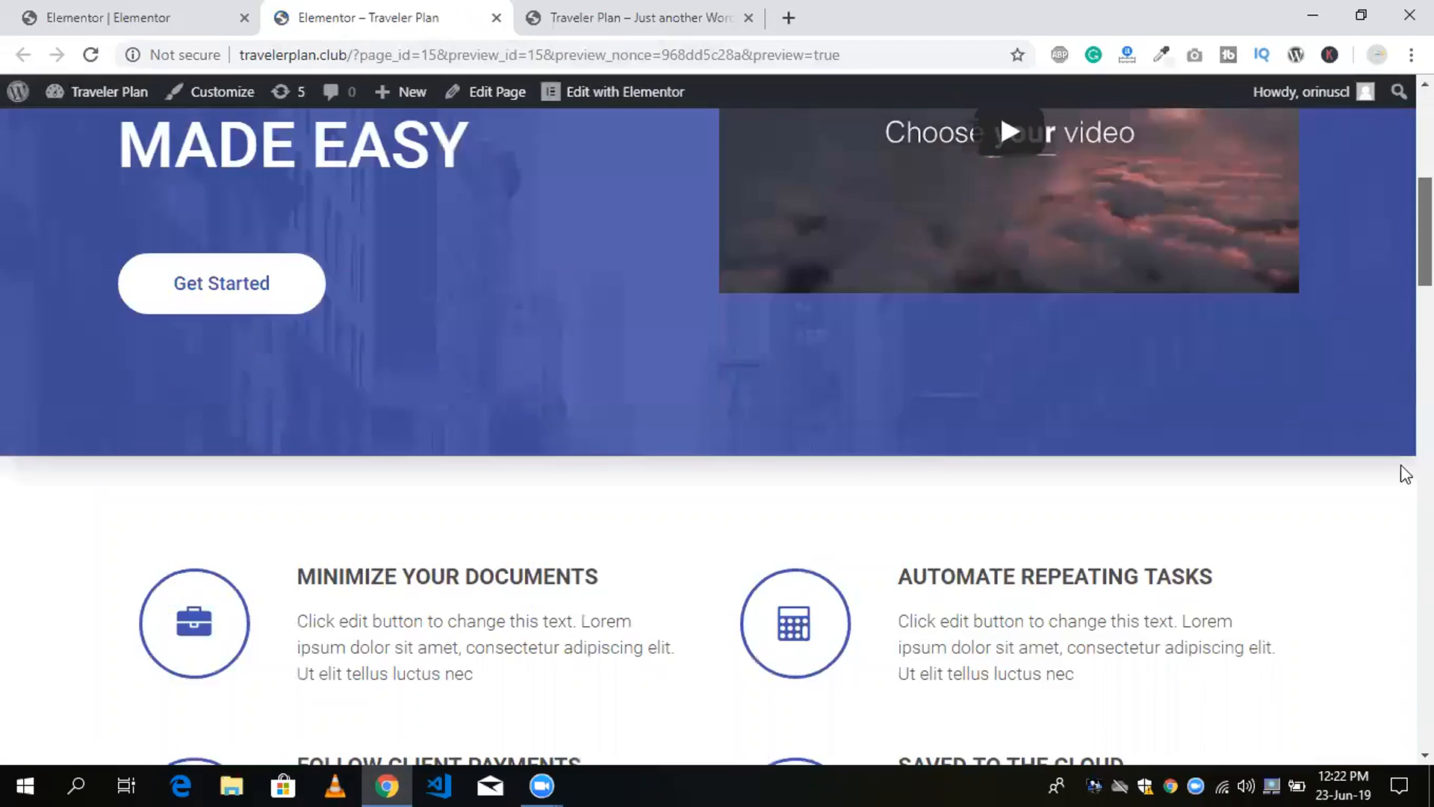
scroll(1401, 478, down, 10)
scroll(1402, 572, down, 6)
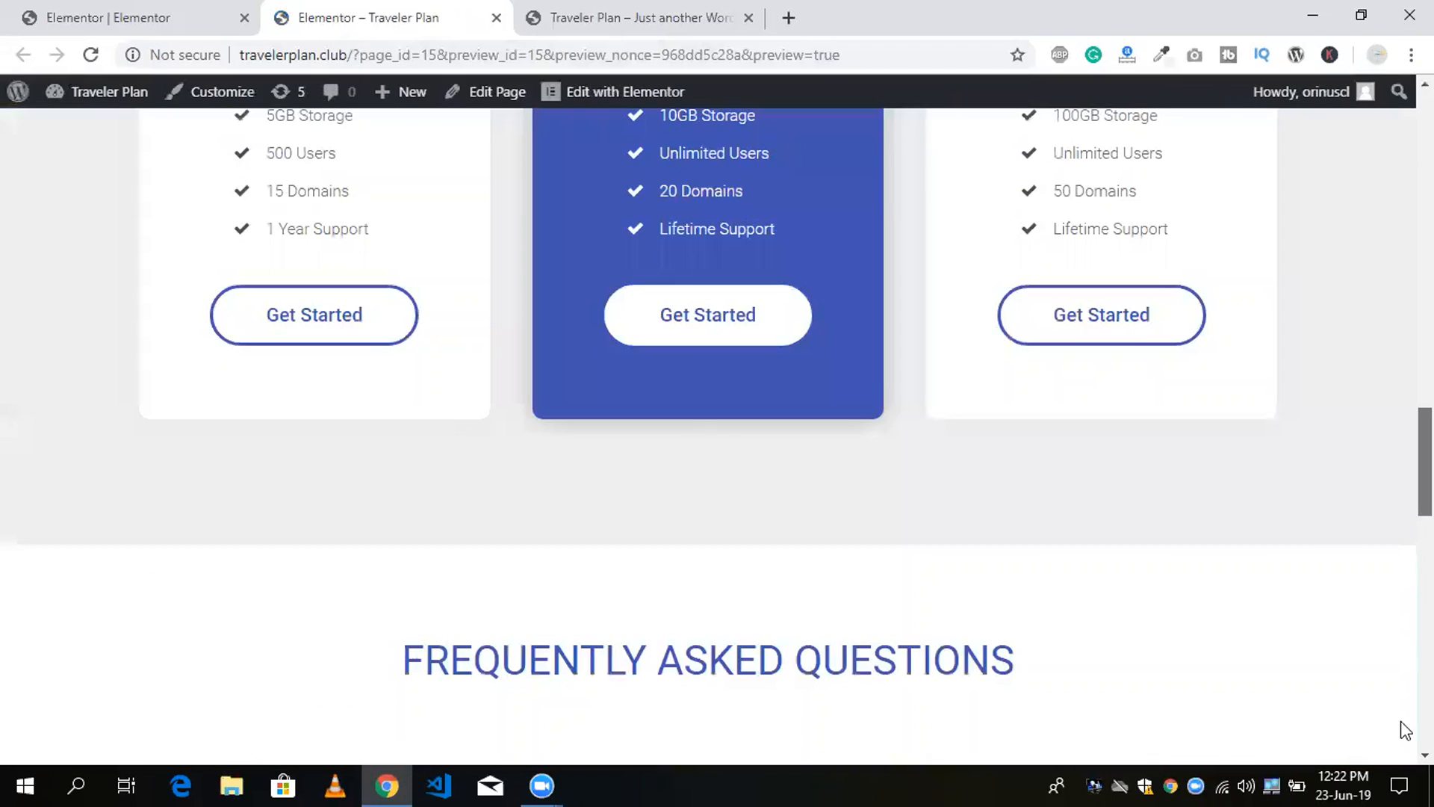
scroll(1401, 728, down, 10)
scroll(1391, 385, down, 5)
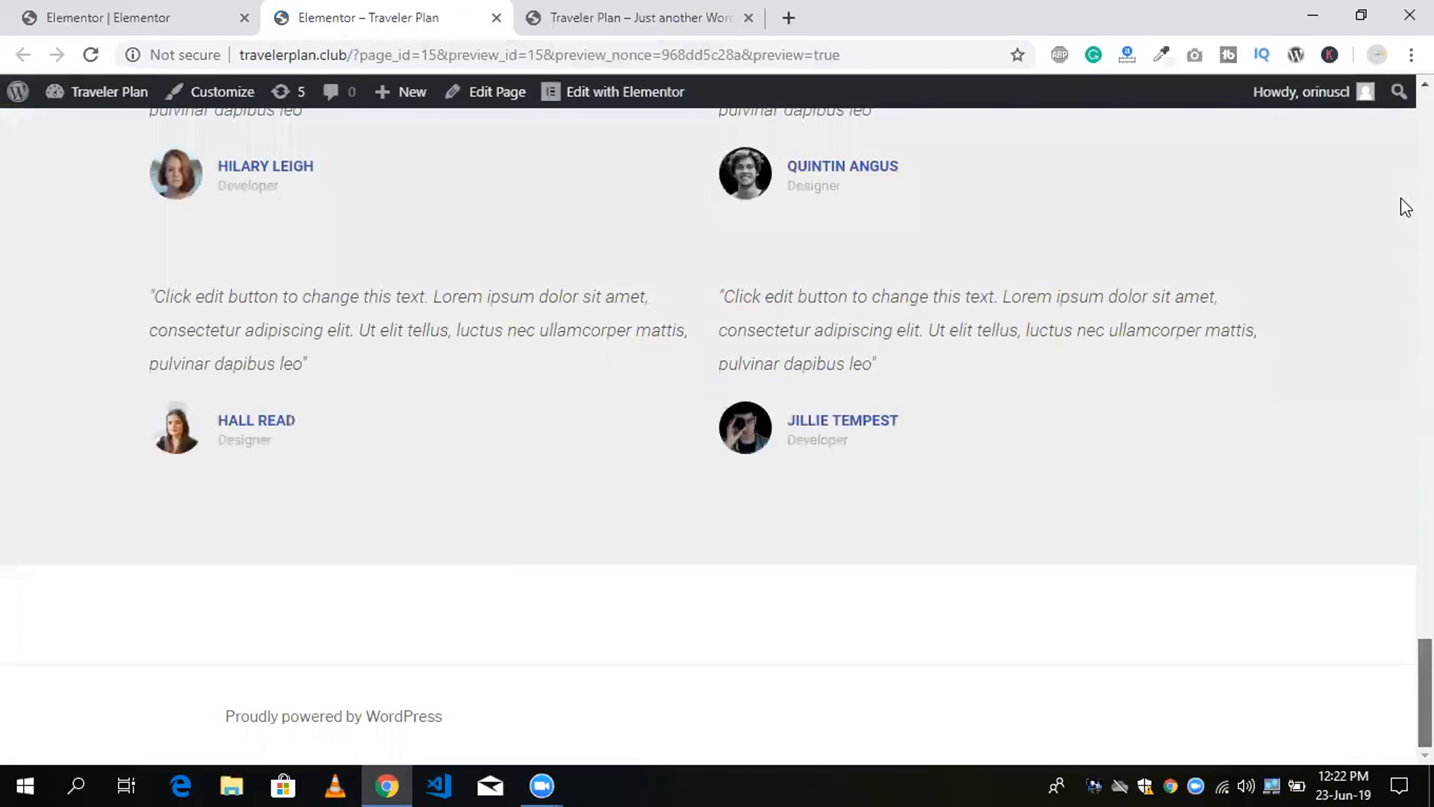
scroll(1403, 211, up, 20)
scroll(1404, 336, down, 6)
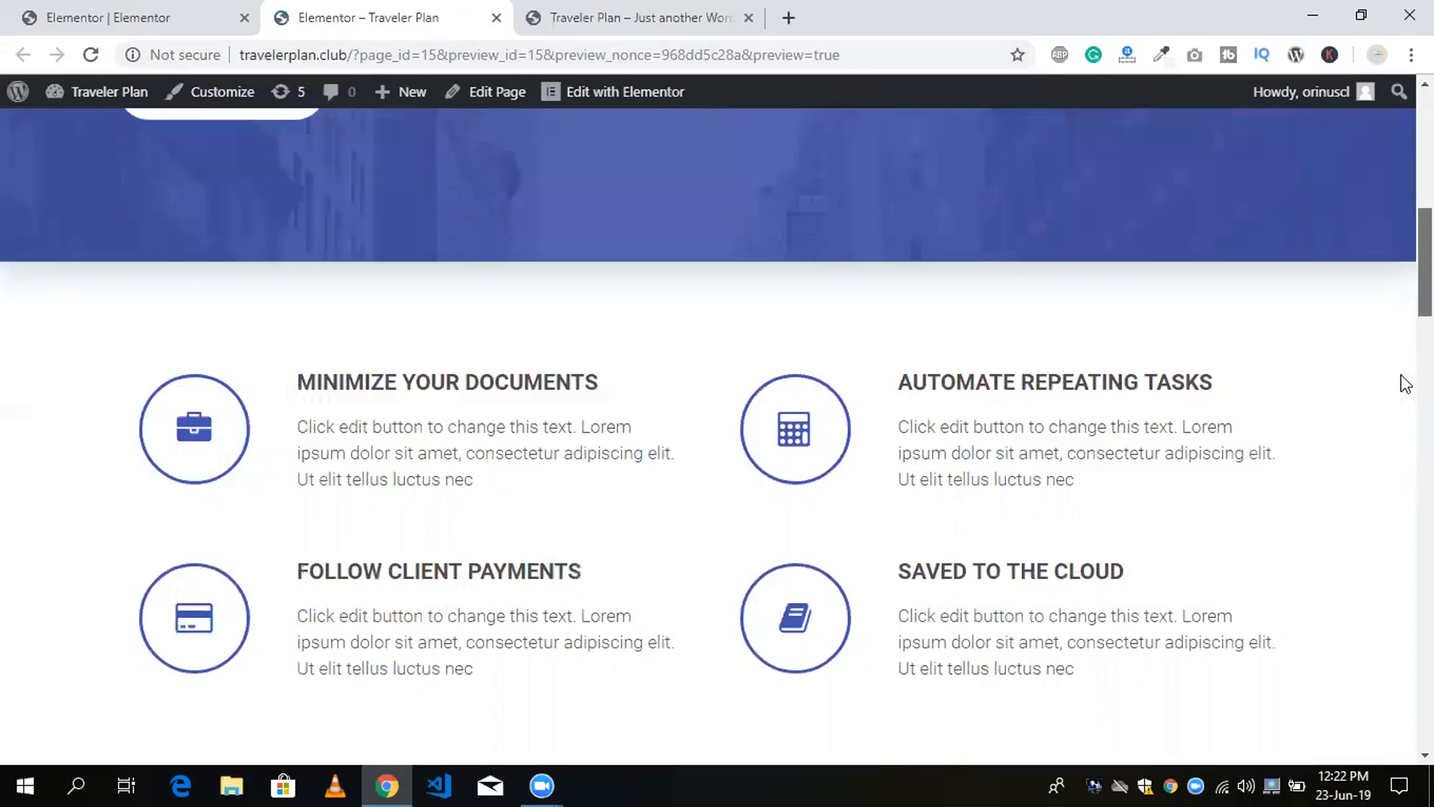
scroll(1403, 383, down, 6)
In the Elementor editor, replace the "Workflow Optimization Made Easy" heading text with "My Page" and update the page.
click(112, 11)
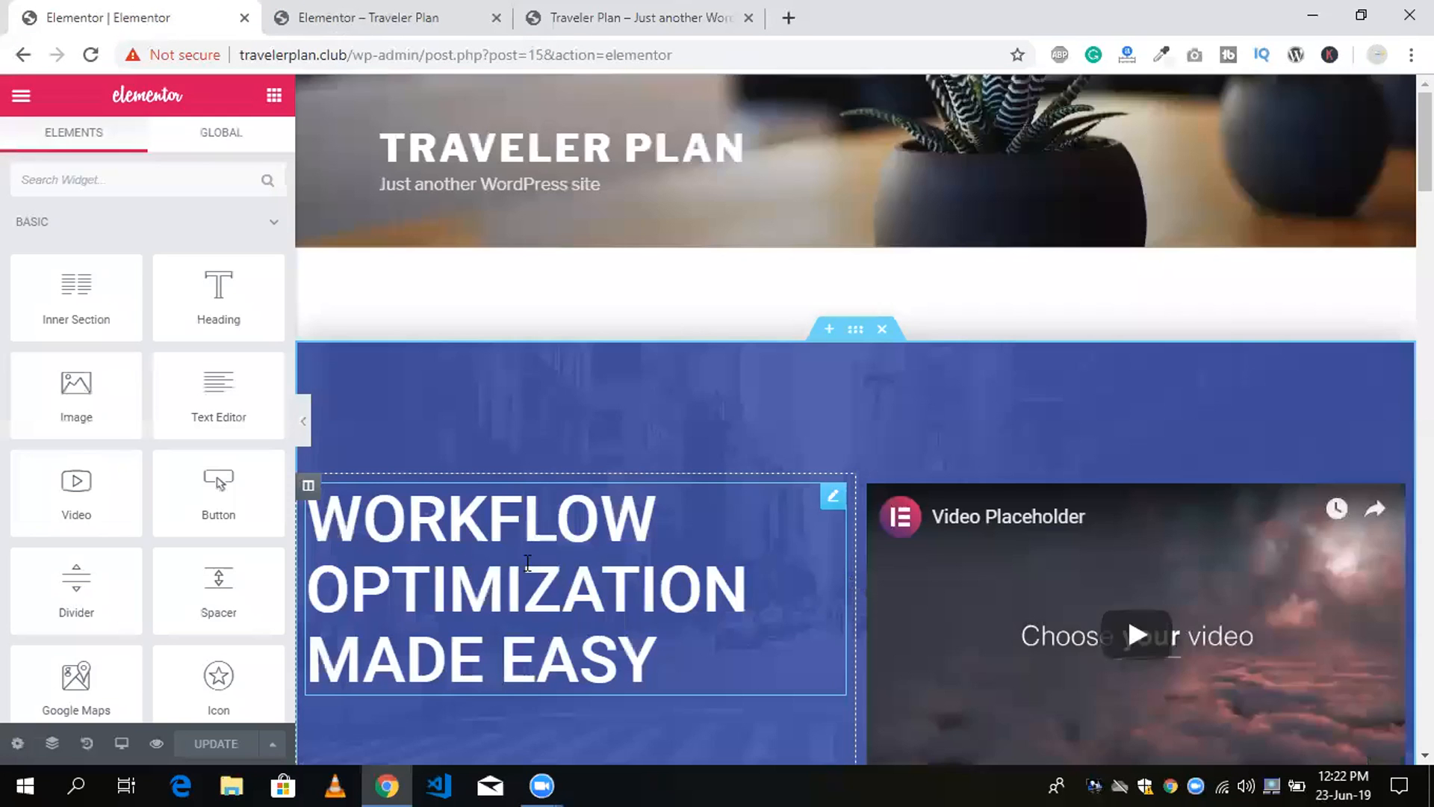
click(527, 562)
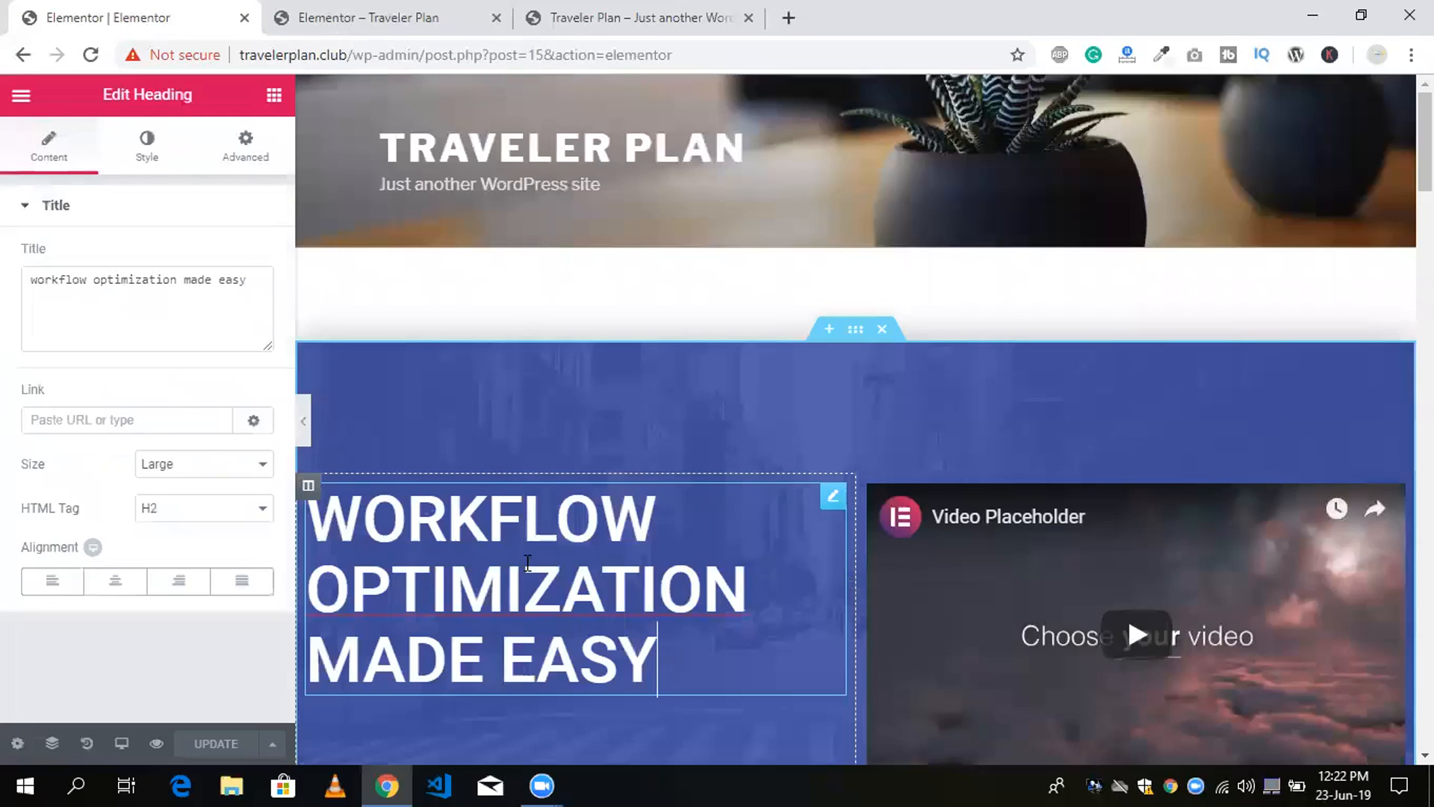
key(ctrl+a)
text(M)
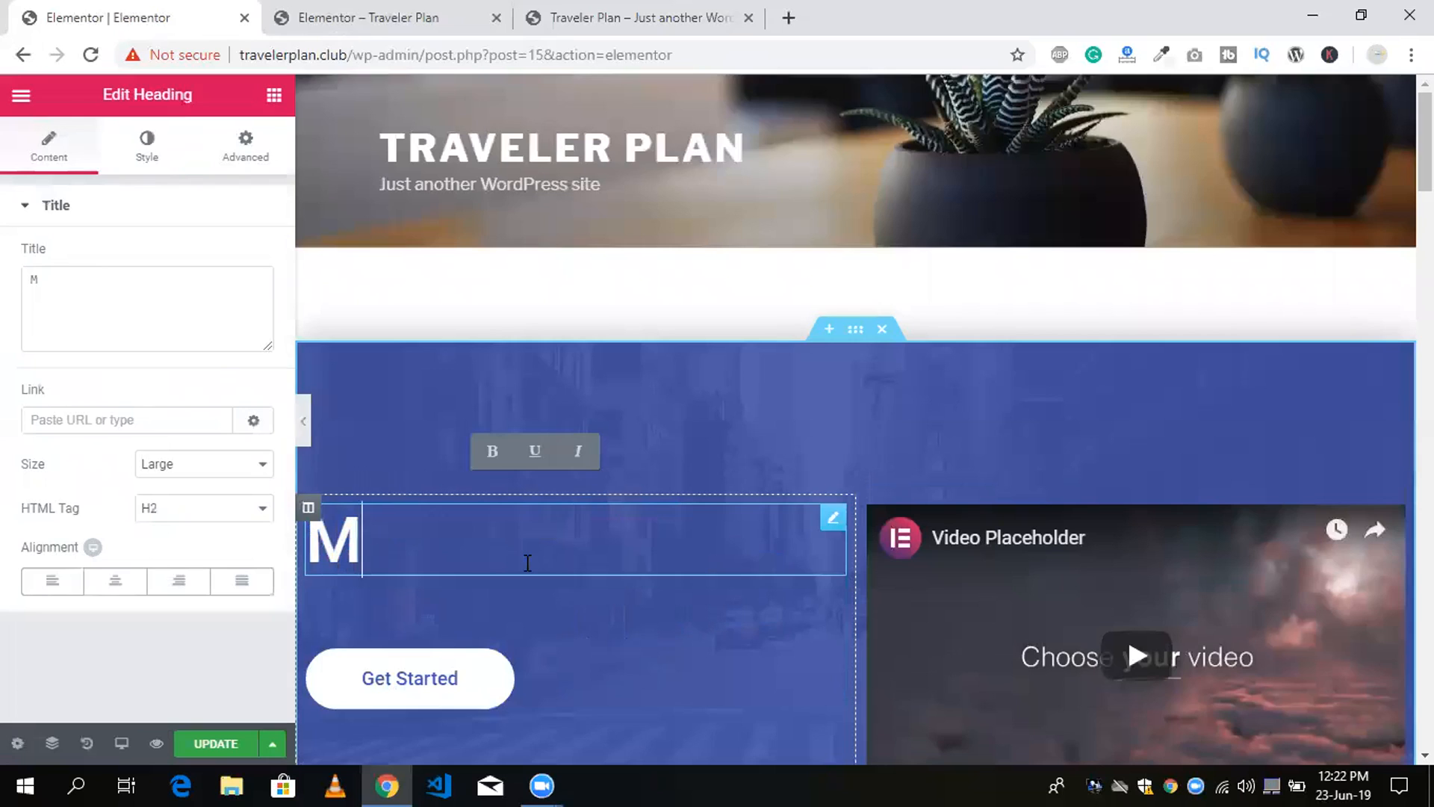
text(y P)
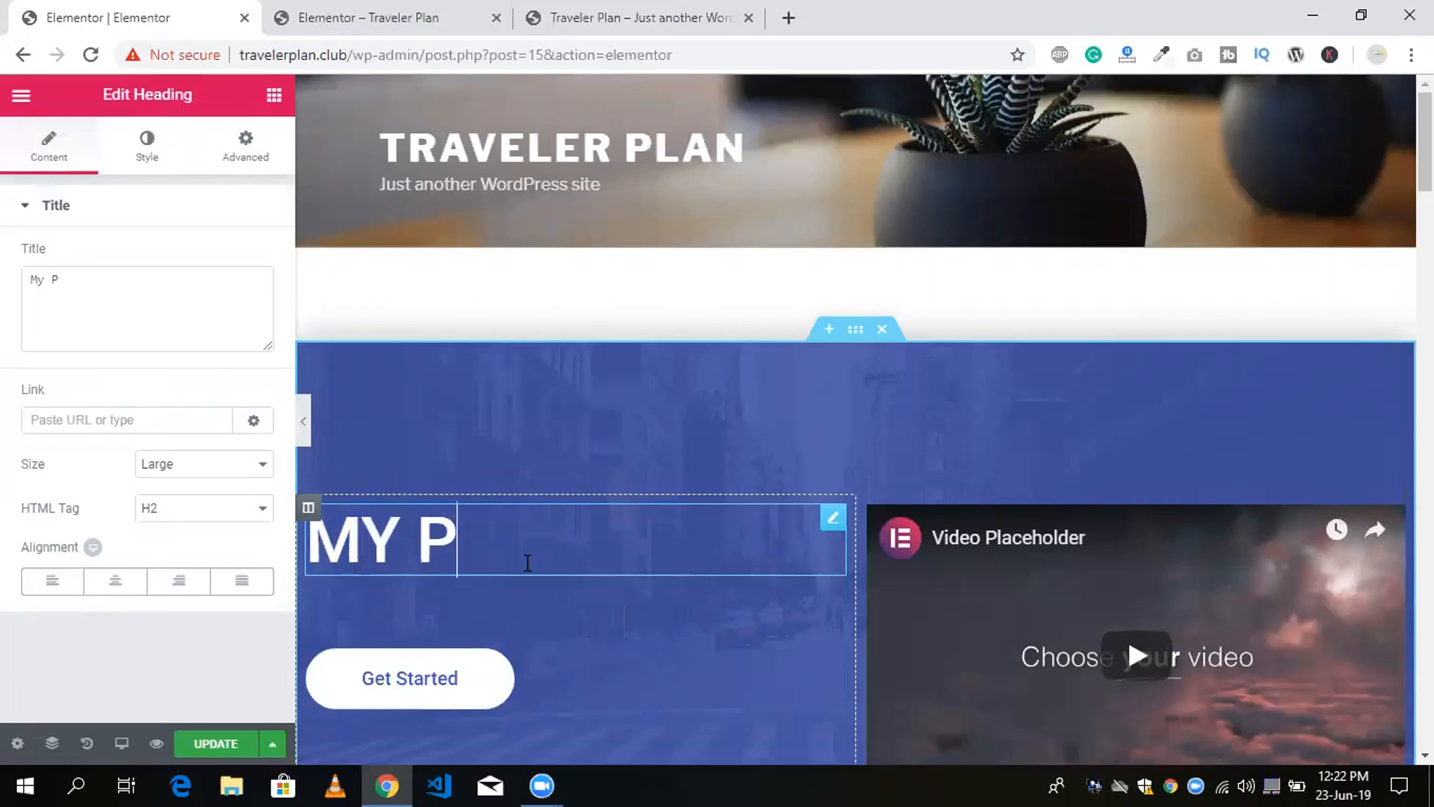
text(age)
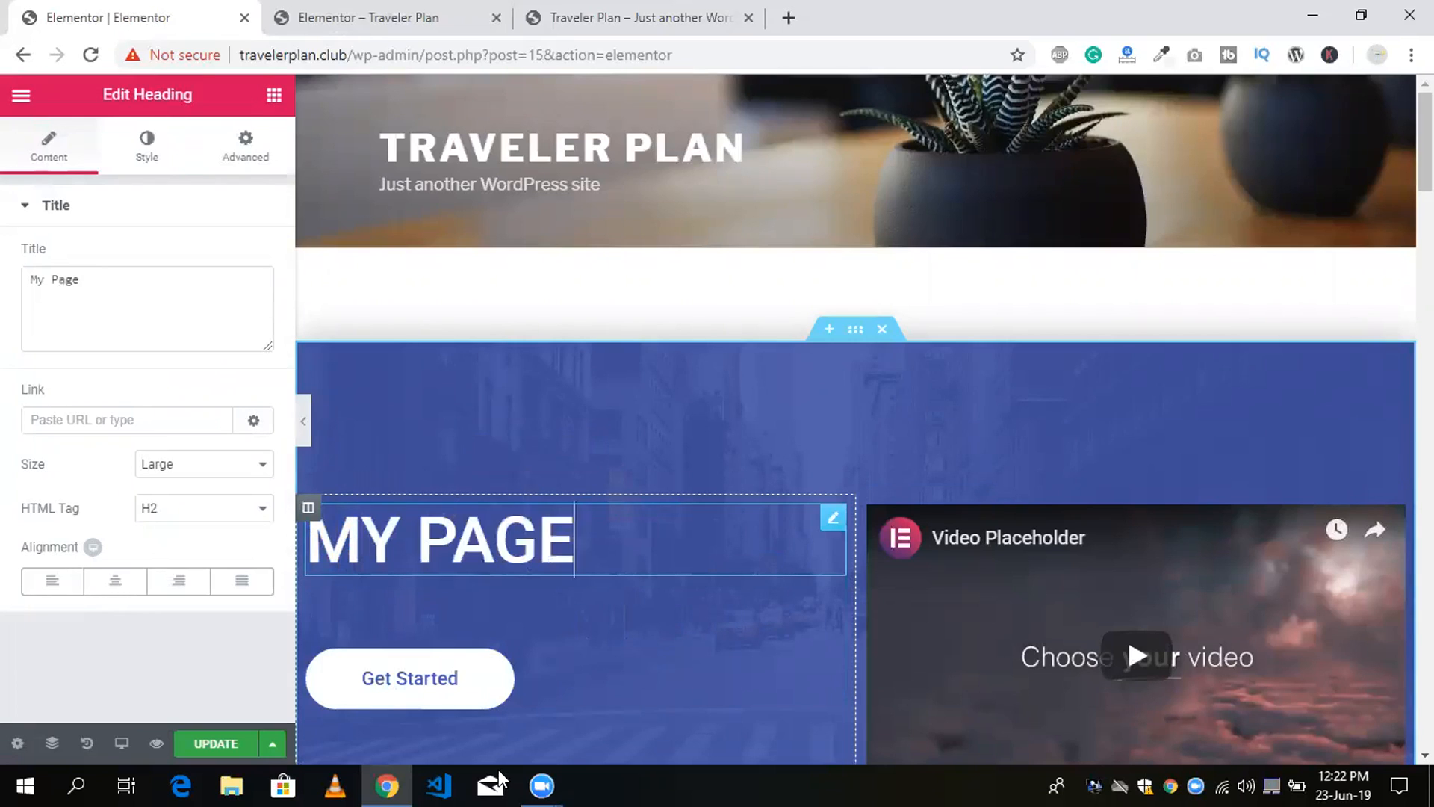
click(219, 745)
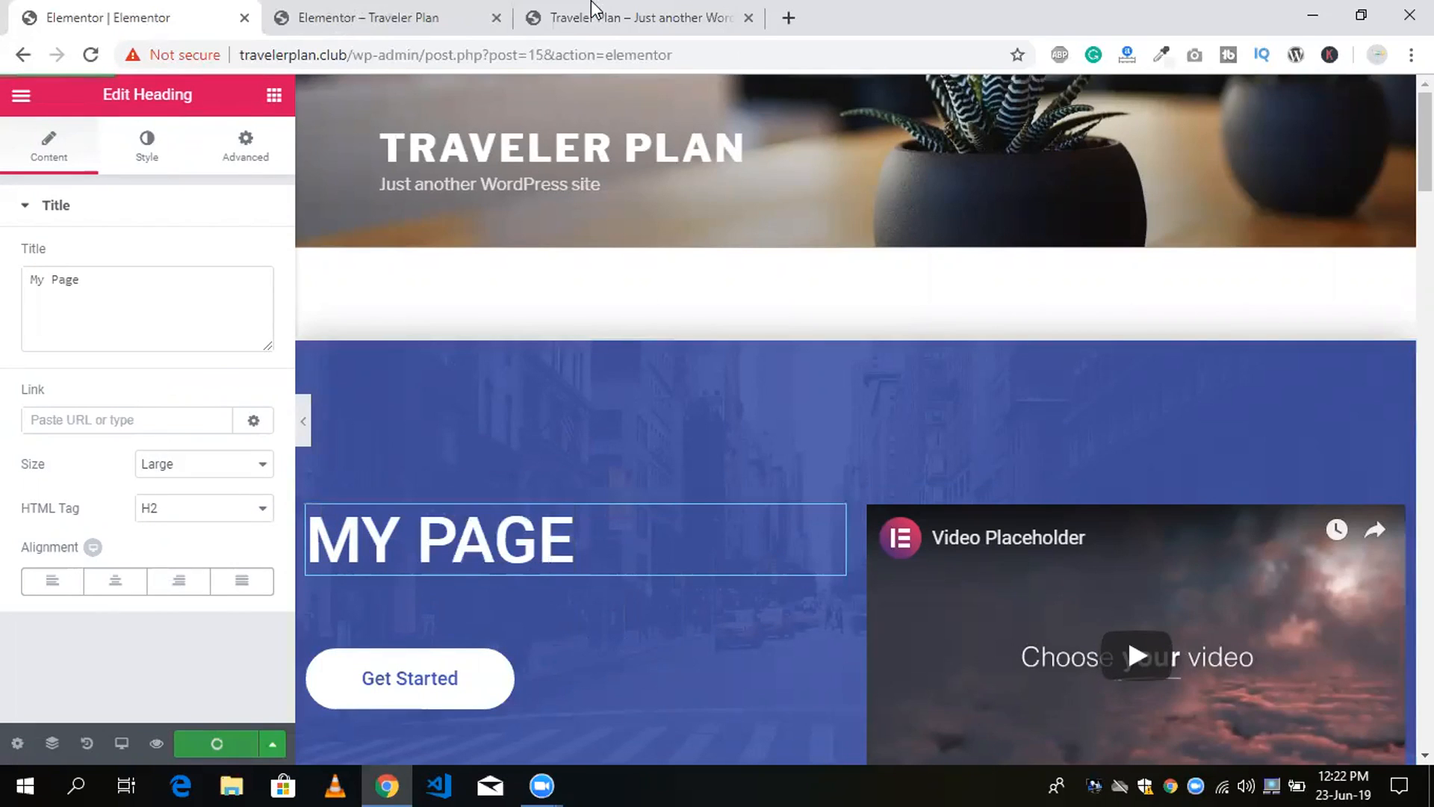
Check the edited heading and the remaining sections in the page preview, and return to the Elementor editor.
click(556, 10)
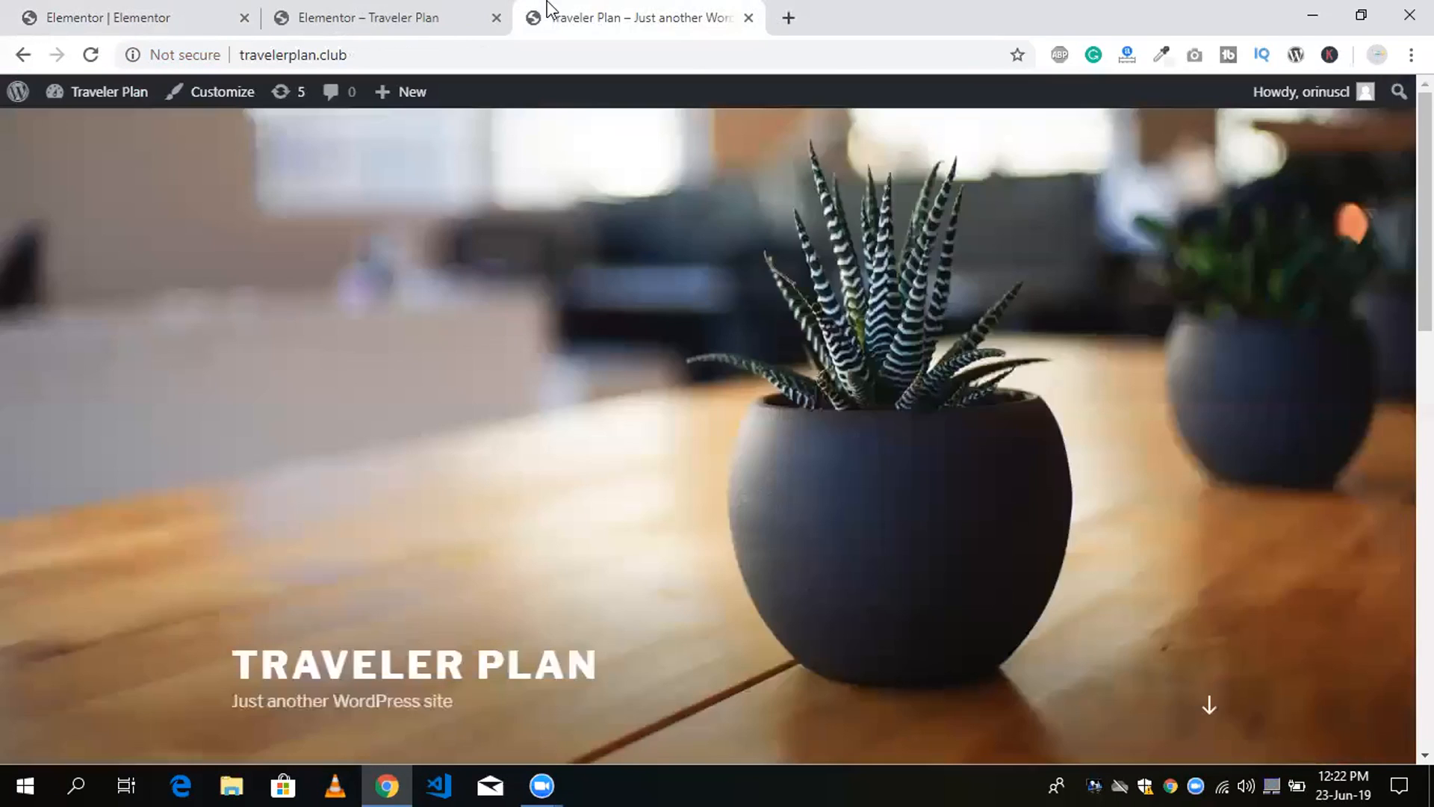
click(423, 10)
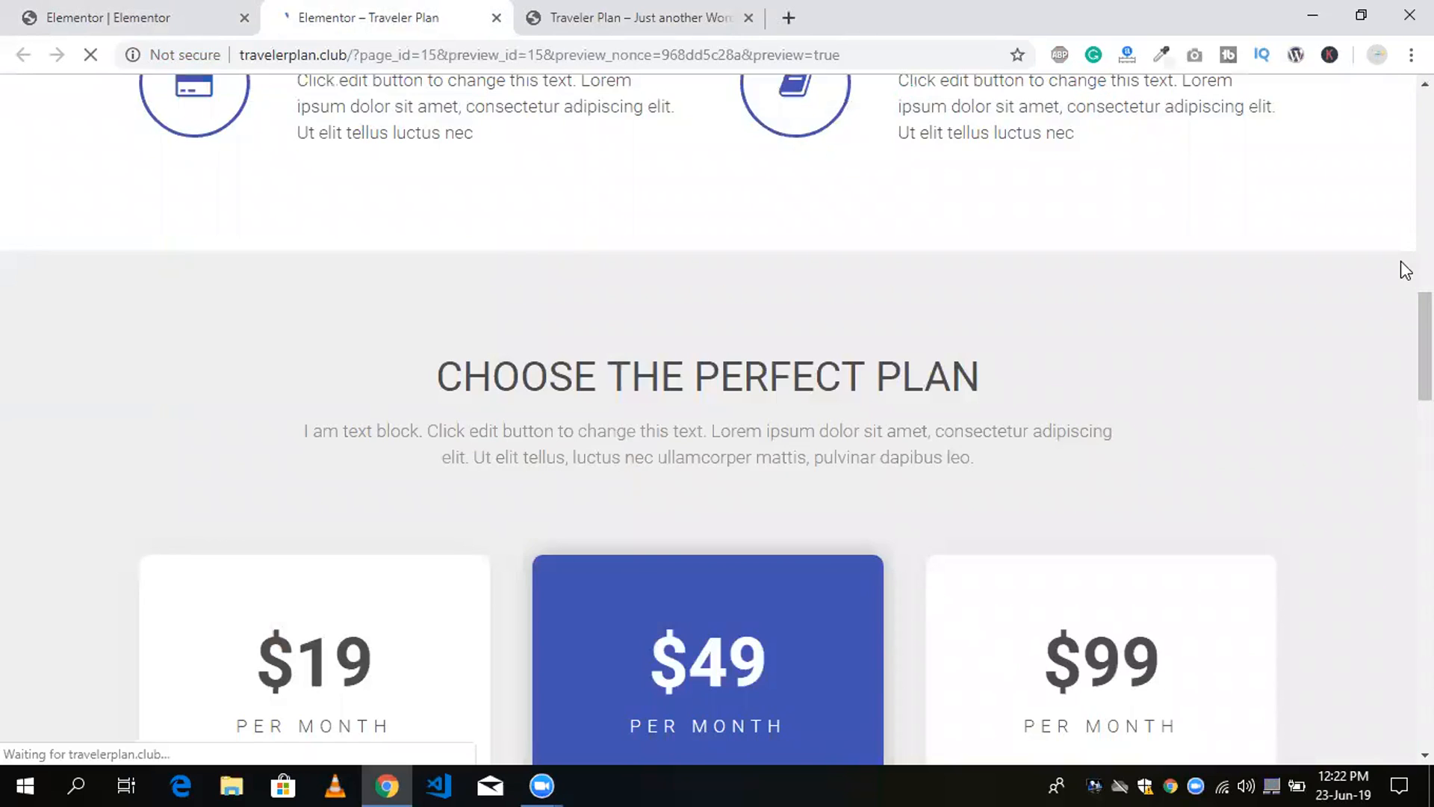
drag(1423, 301, 1406, 161)
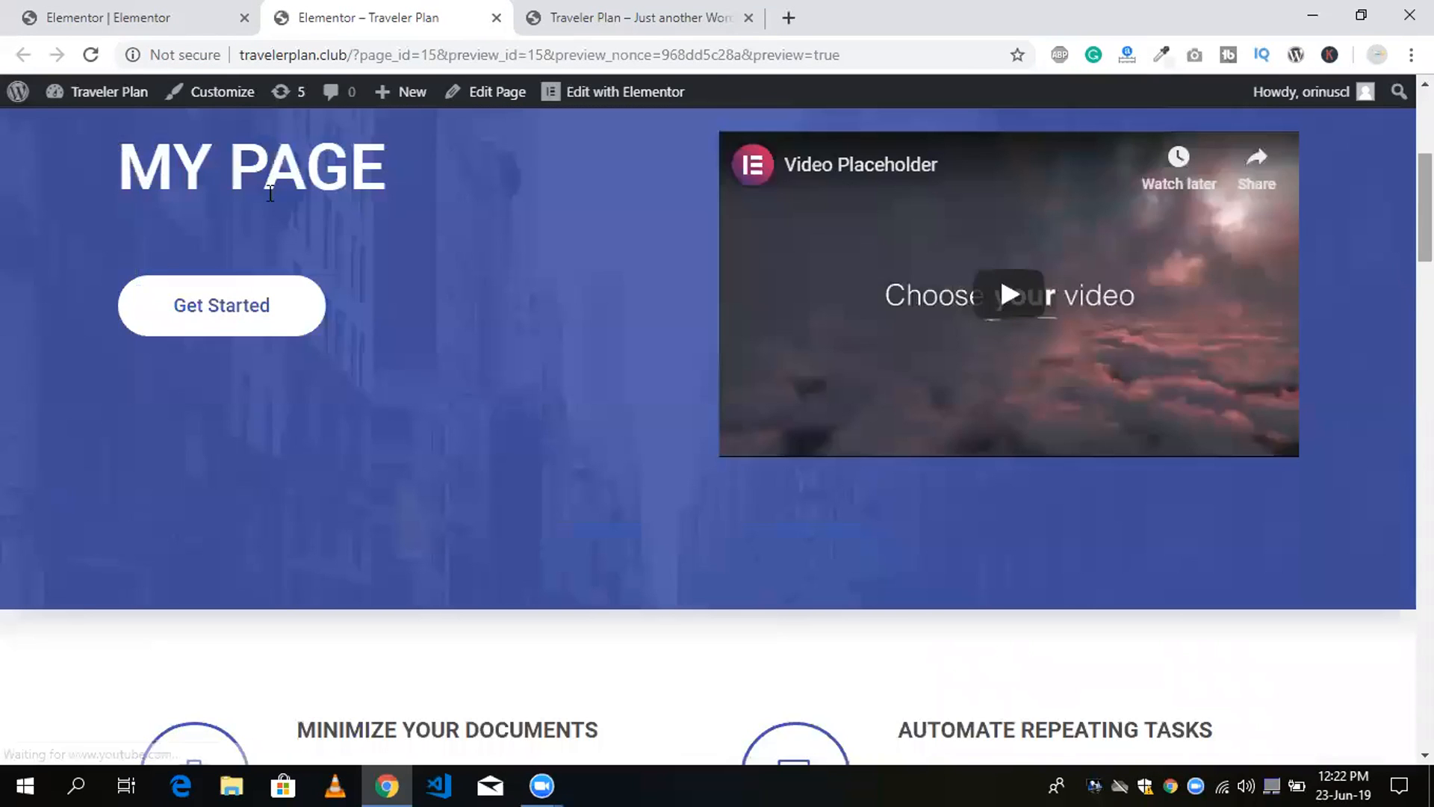
scroll(1404, 217, up, 2)
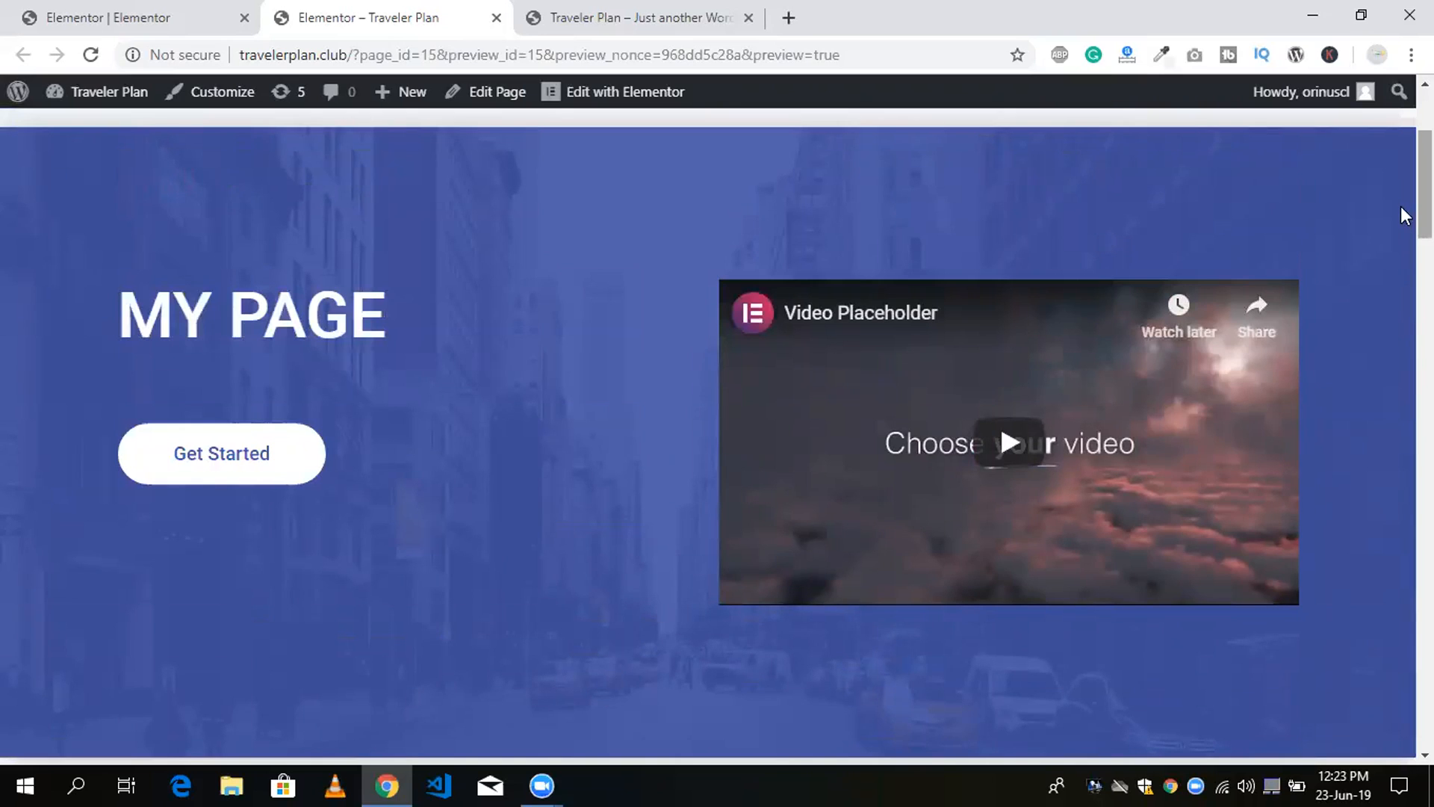
scroll(1404, 254, down, 1)
scroll(1402, 458, down, 10)
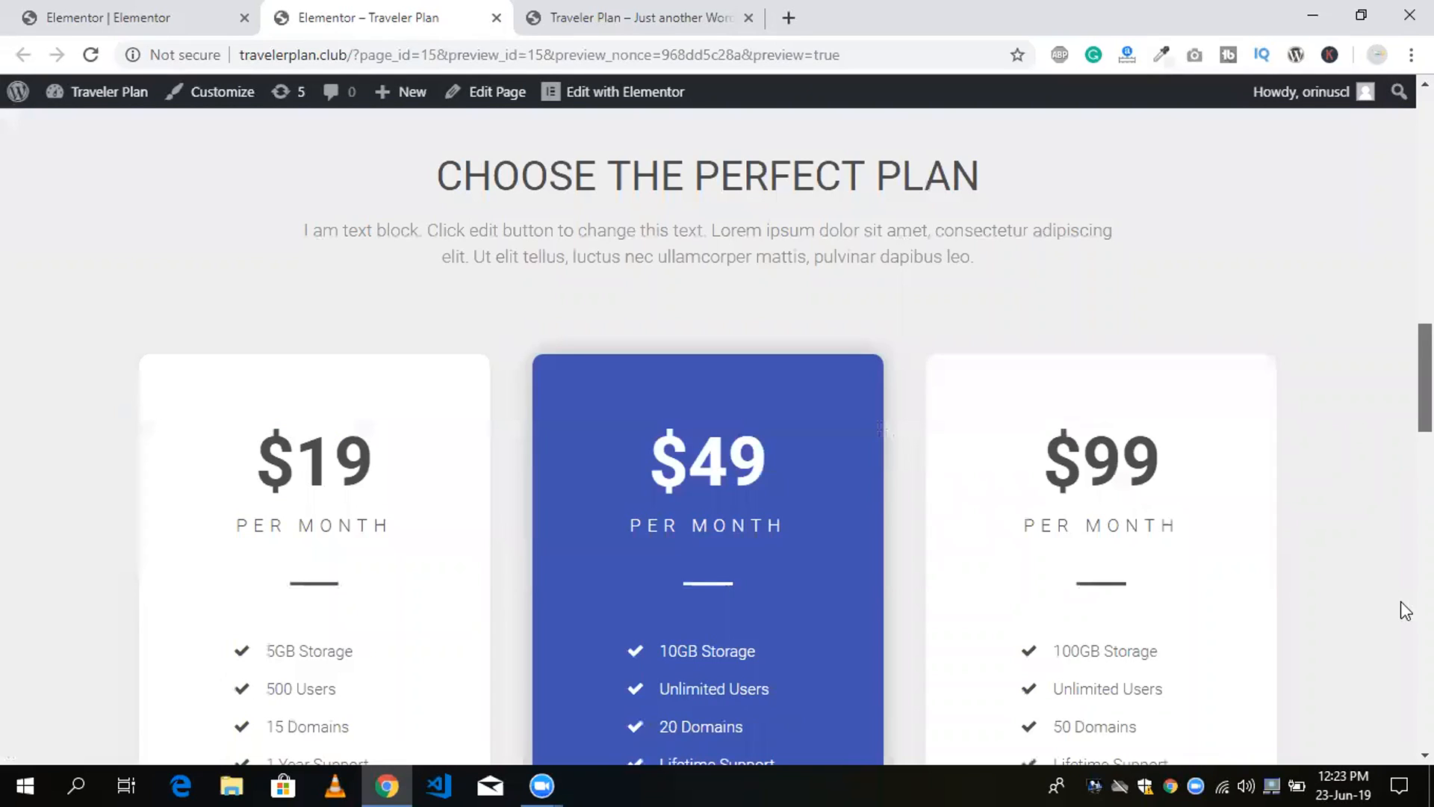
scroll(1403, 463, down, 10)
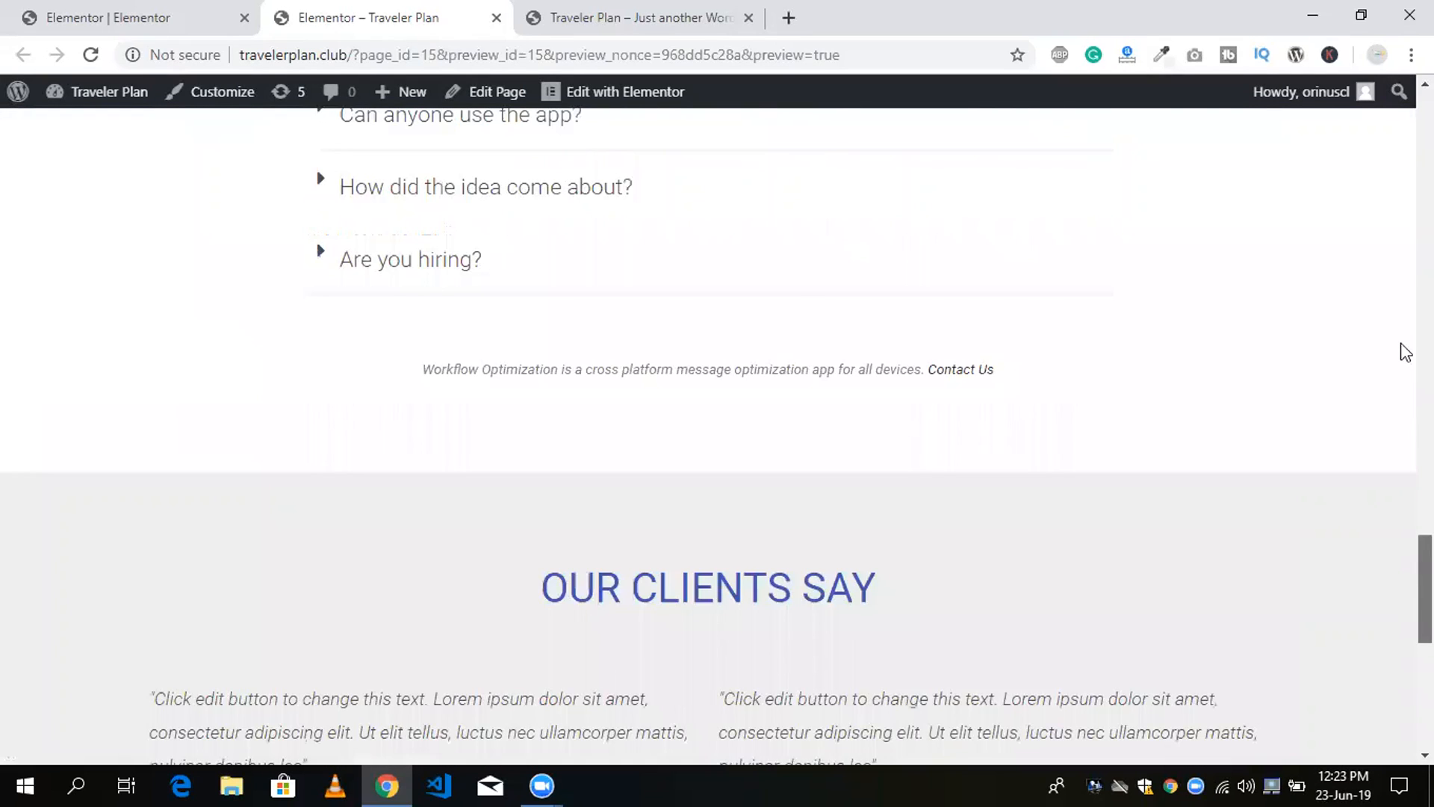
scroll(1406, 351, up, 10)
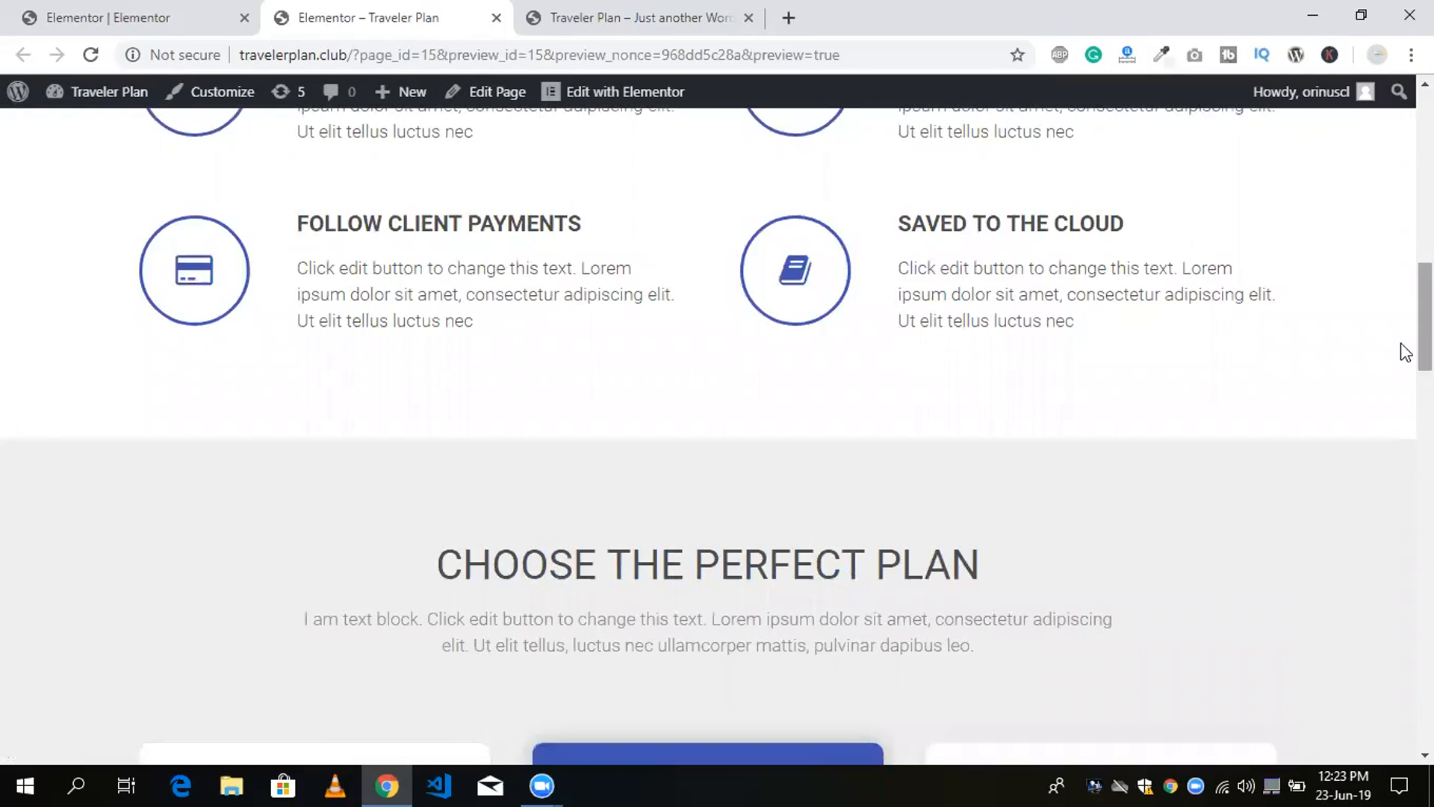
scroll(1402, 217, up, 1)
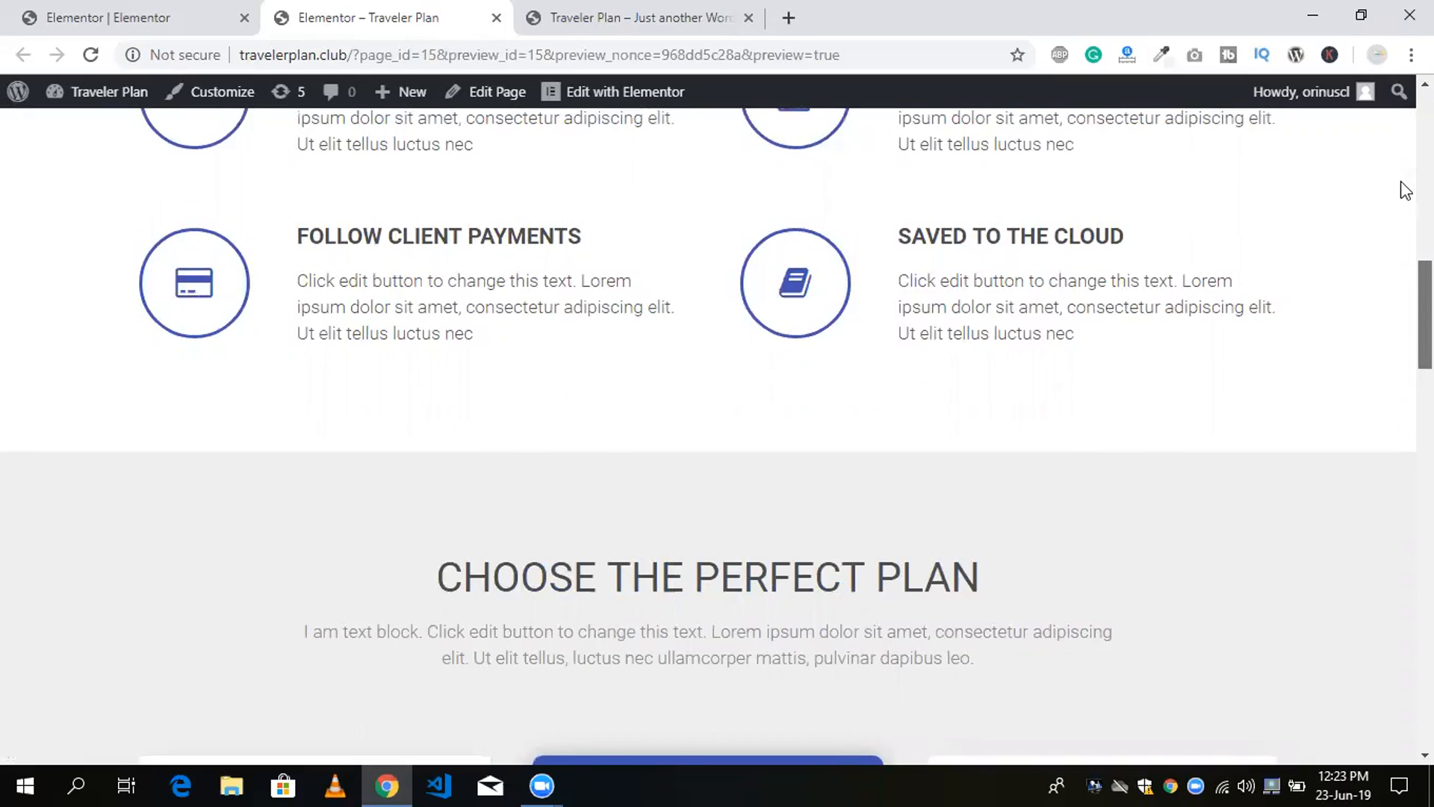
scroll(1405, 188, up, 10)
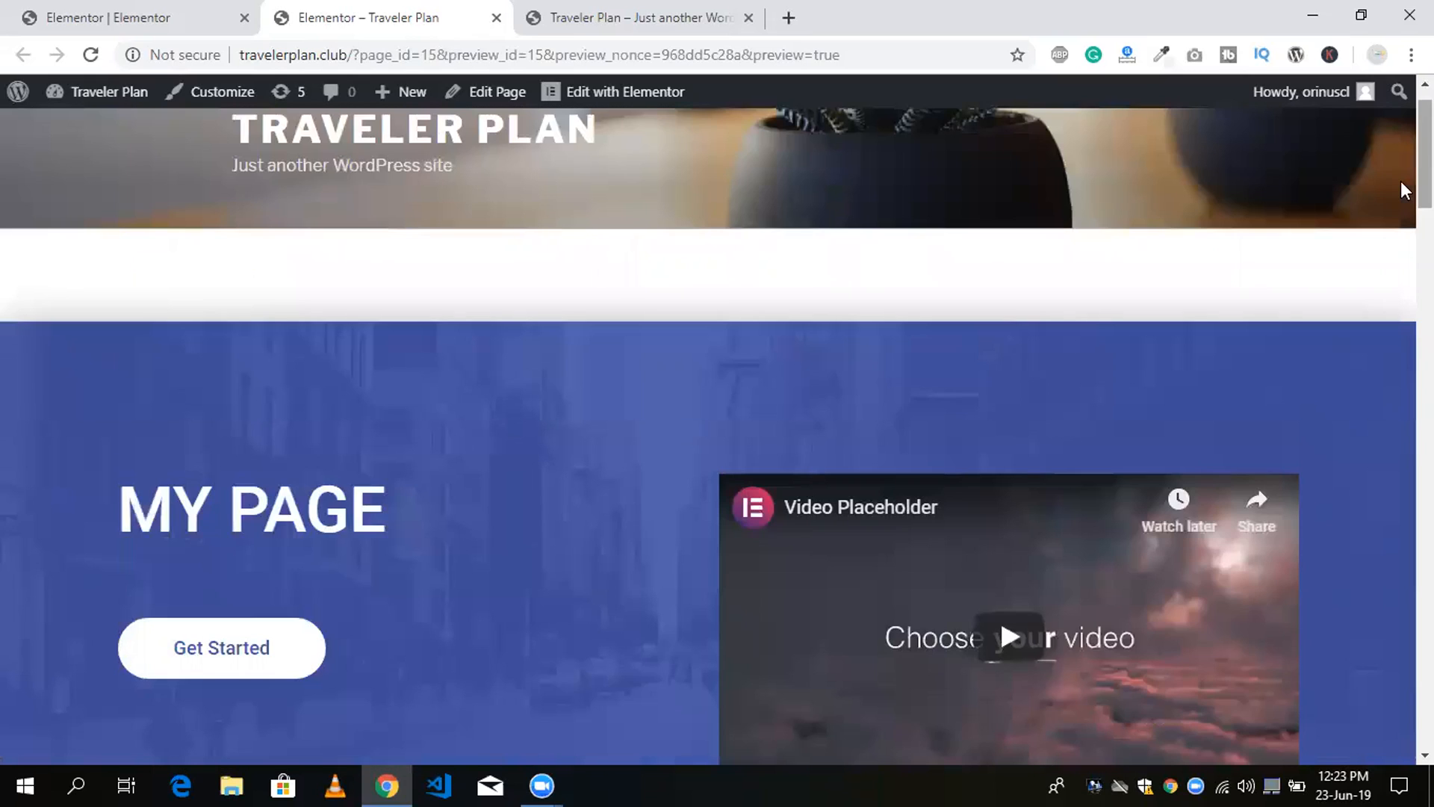
click(109, 18)
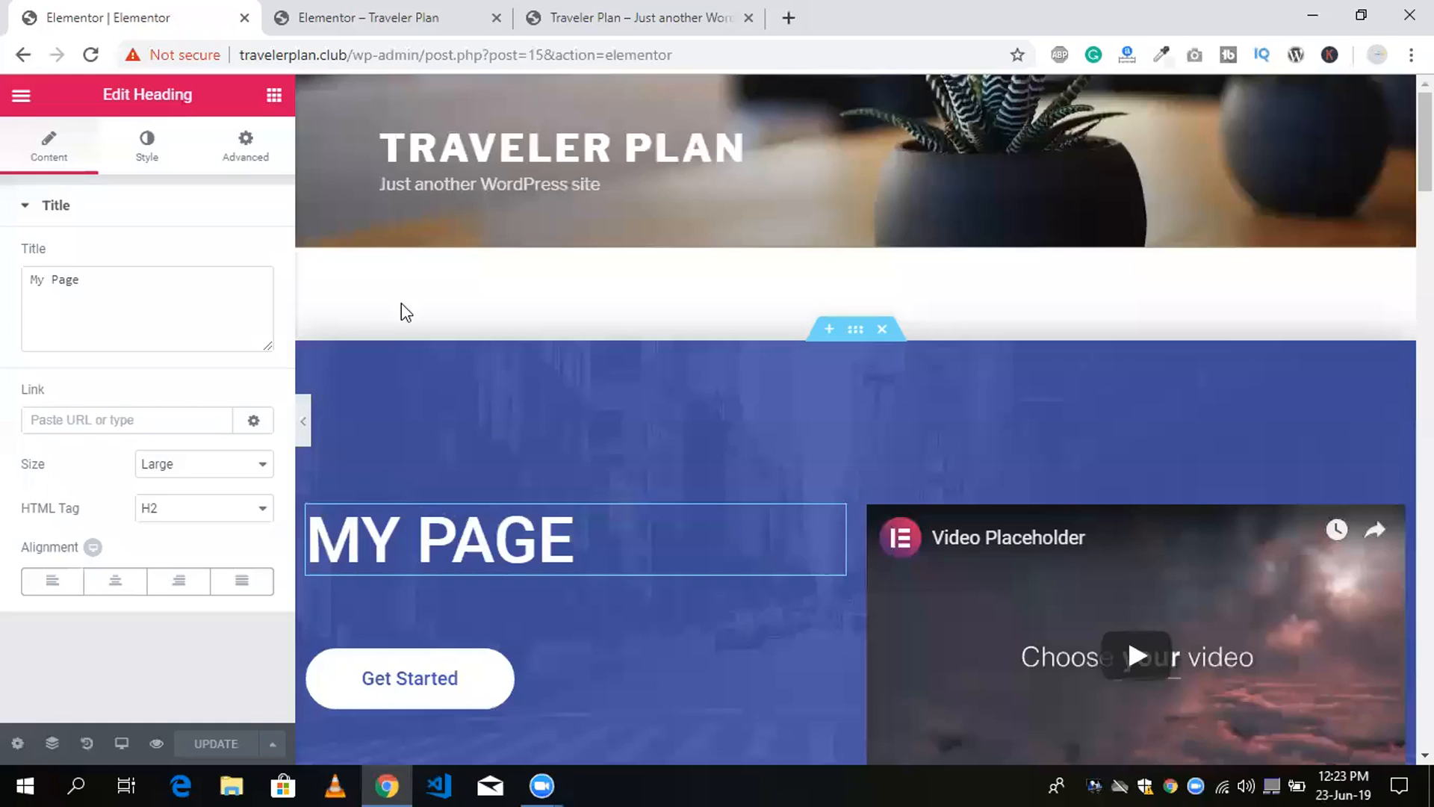